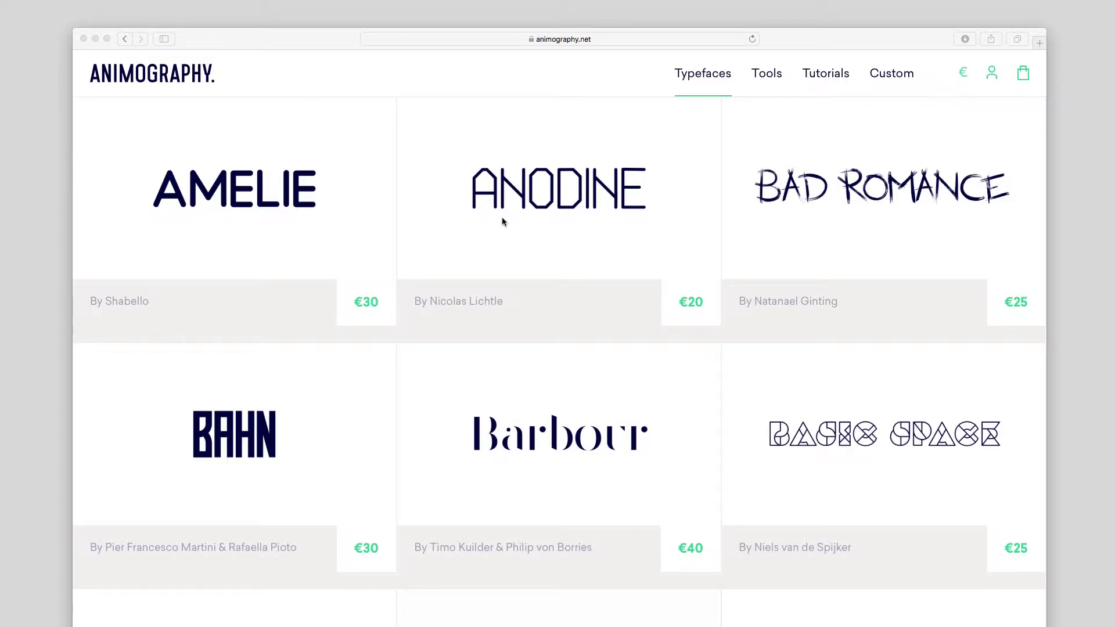
Step: Preview a couple of typeface animations and scroll the Animography catalogue down to the Madrid card
mouse_move(342, 225)
mouse_move(511, 227)
scroll(511, 228, "down", 15)
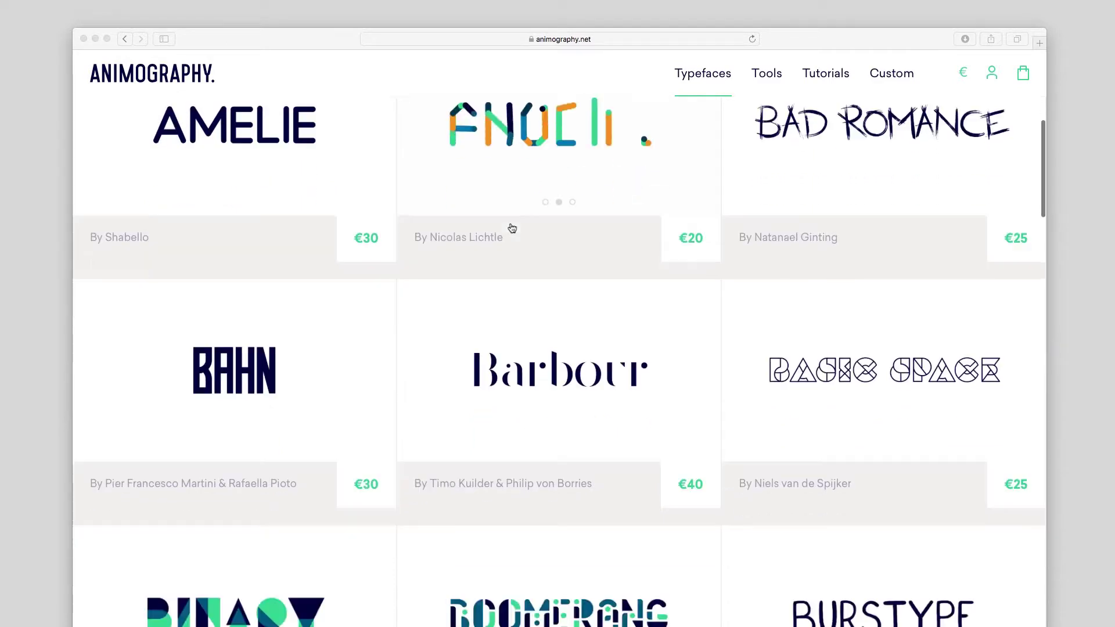
scroll(512, 228, "down", 8)
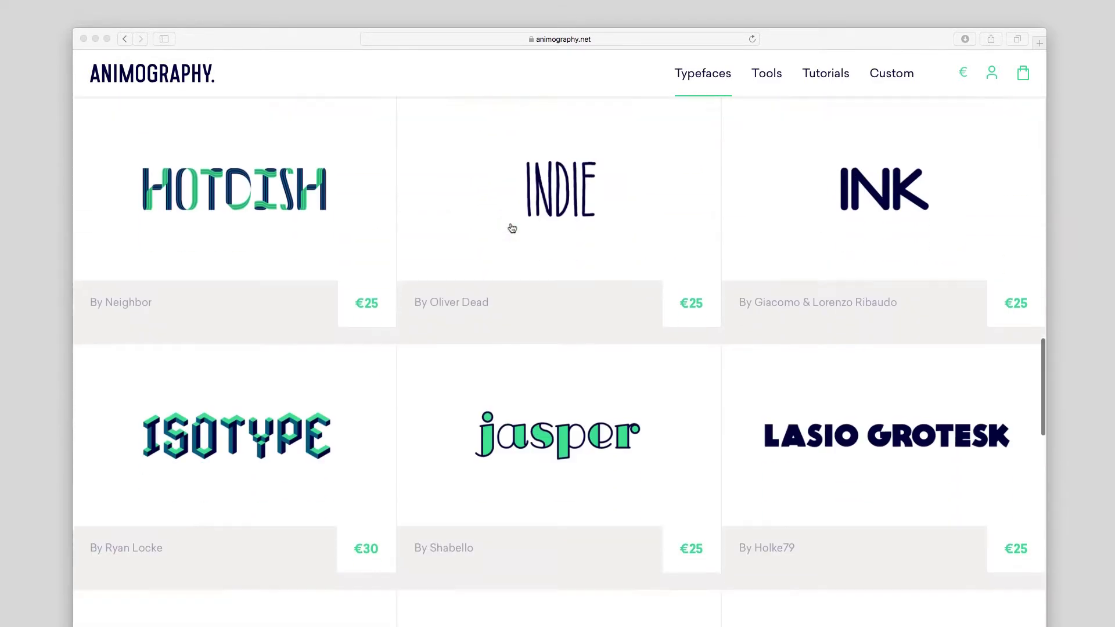
scroll(621, 262, "down", 8)
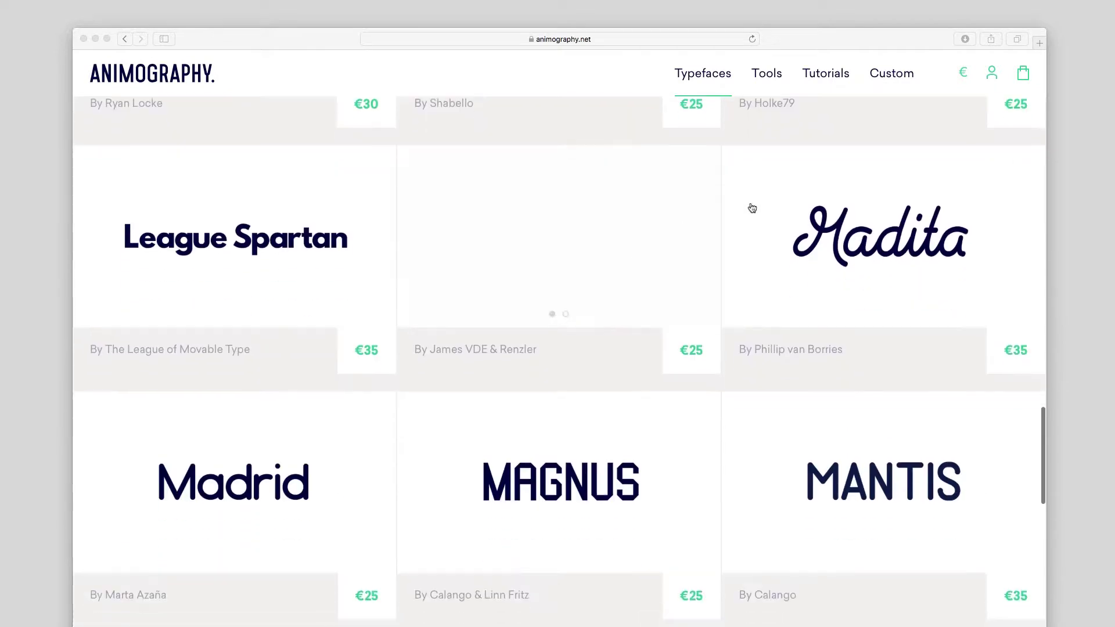
Step: Open the Madrid typeface page and highlight its '- stroke width' feature line
mouse_move(858, 377)
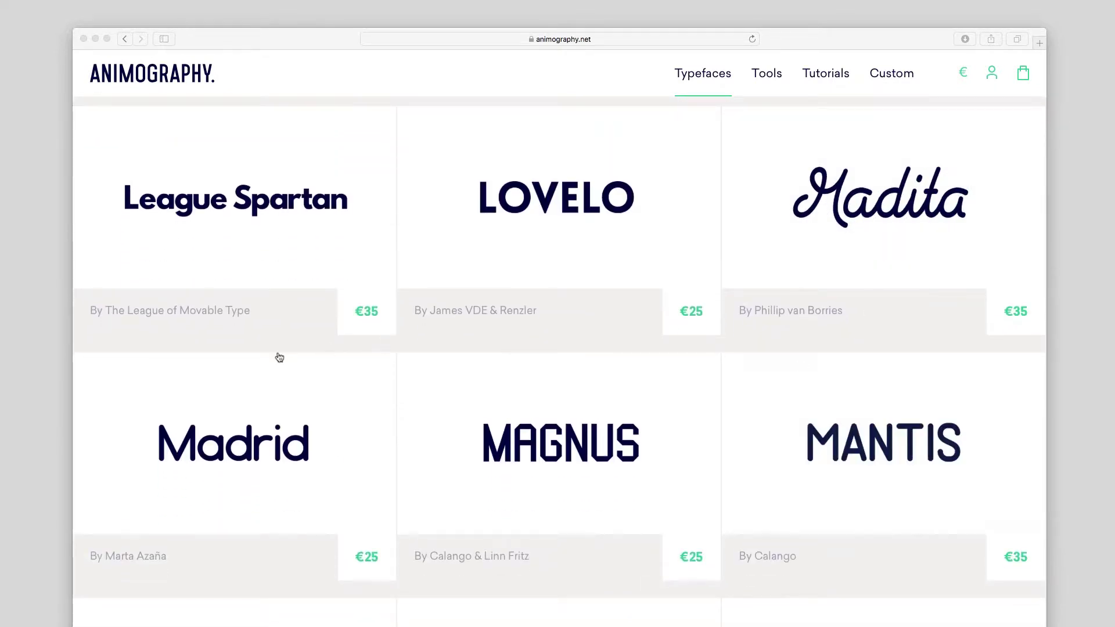
mouse_move(239, 403)
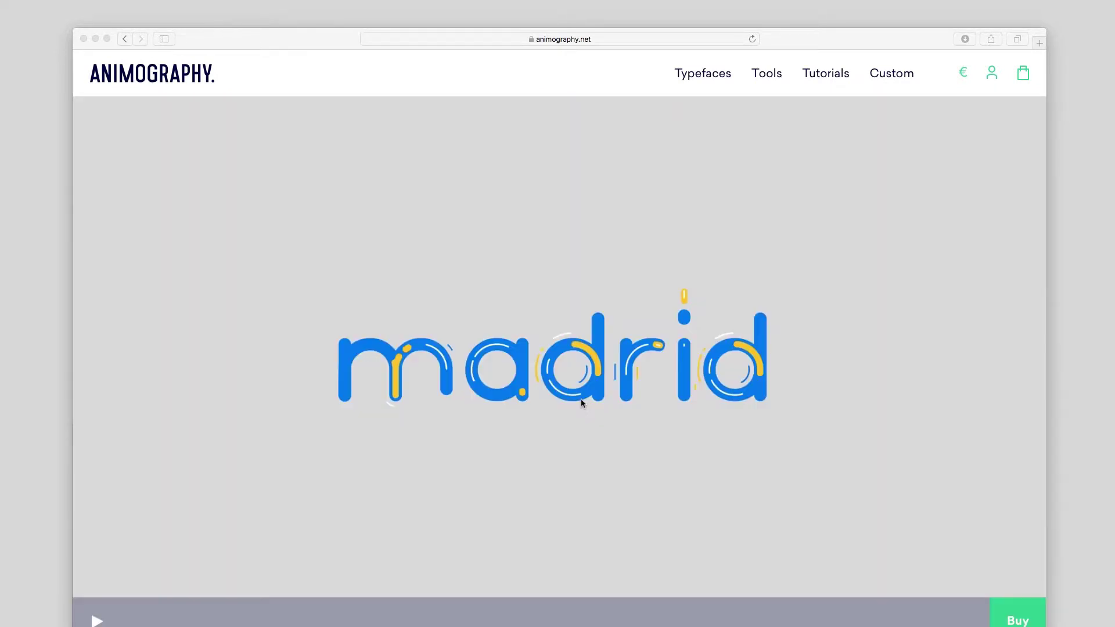
scroll(583, 402, "down", 9)
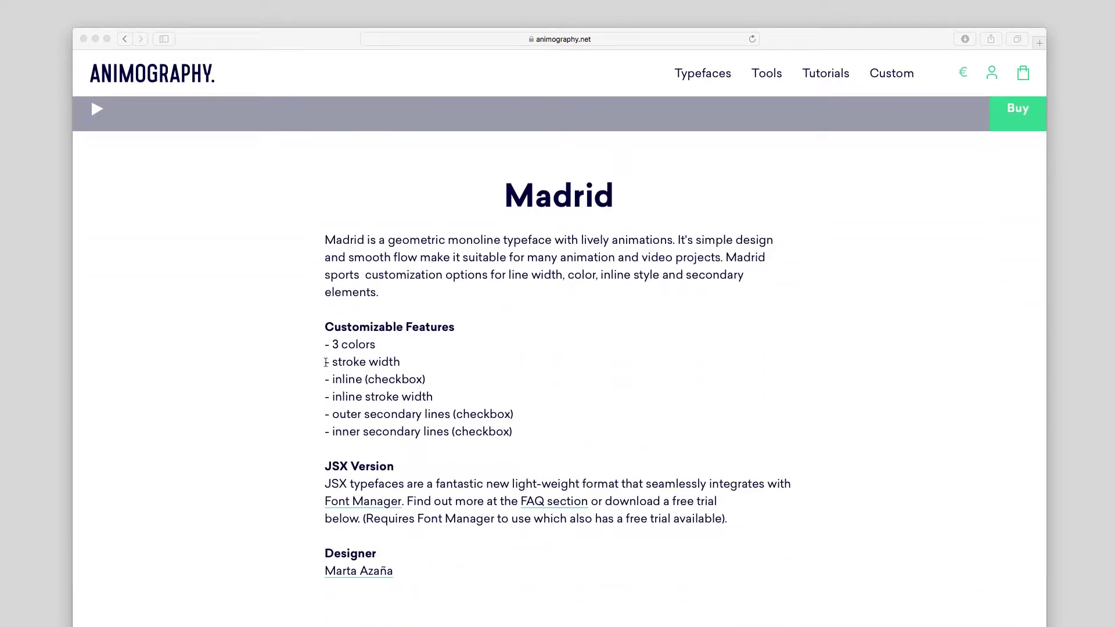
left_click_drag(326, 362, 403, 367)
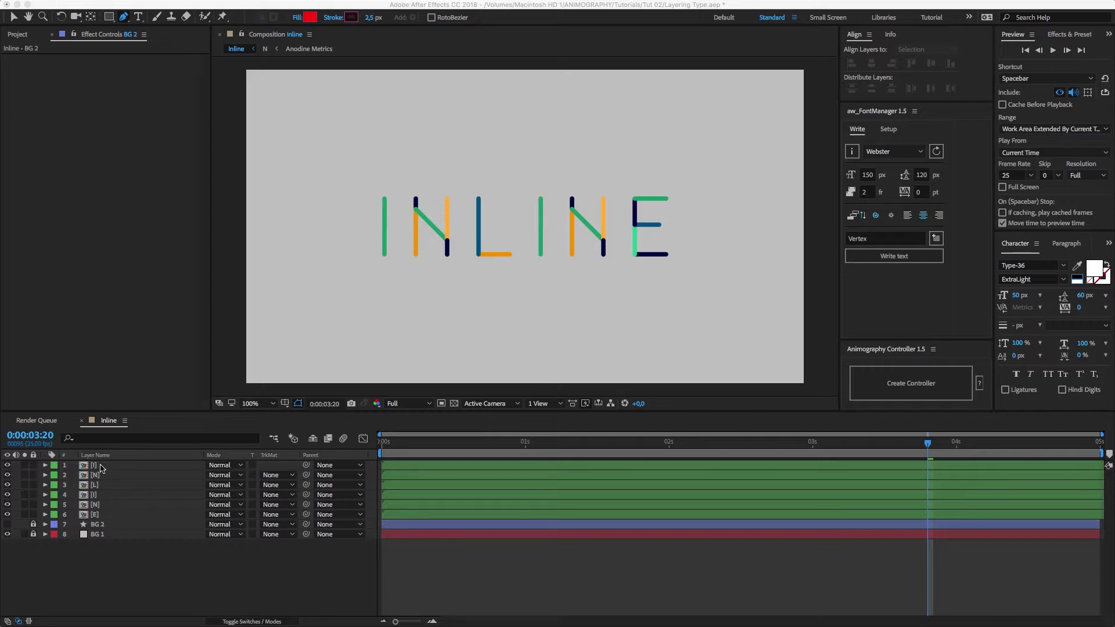
Step: Duplicate the six INLINE letter layers, label the copies yellow and create a controller for them
left_click(107, 466)
left_click(108, 515, "shift")
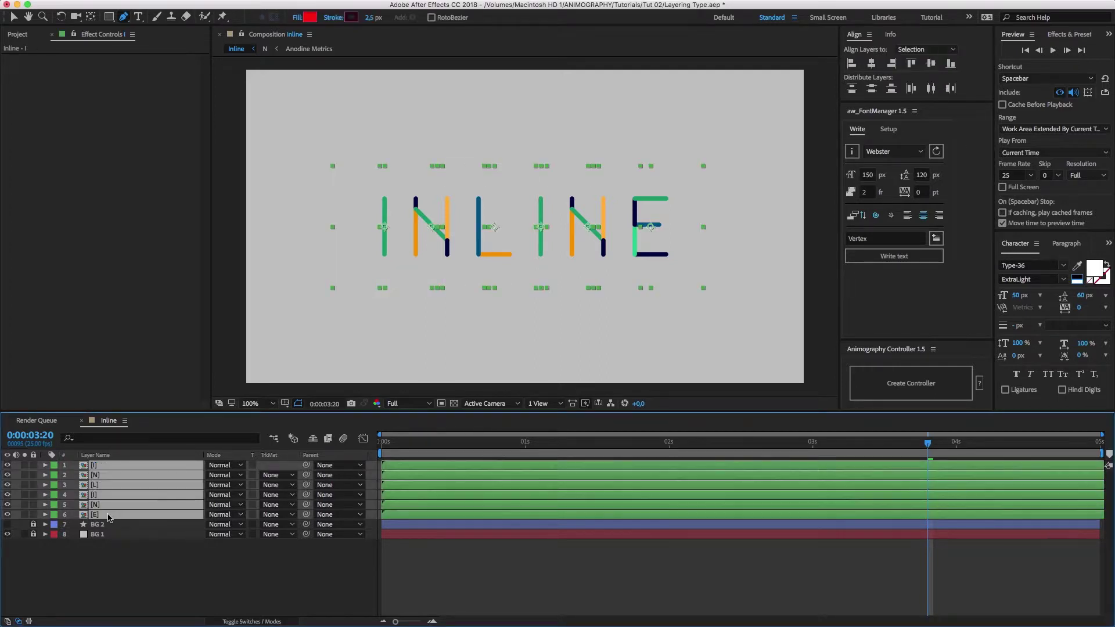
key("super+d")
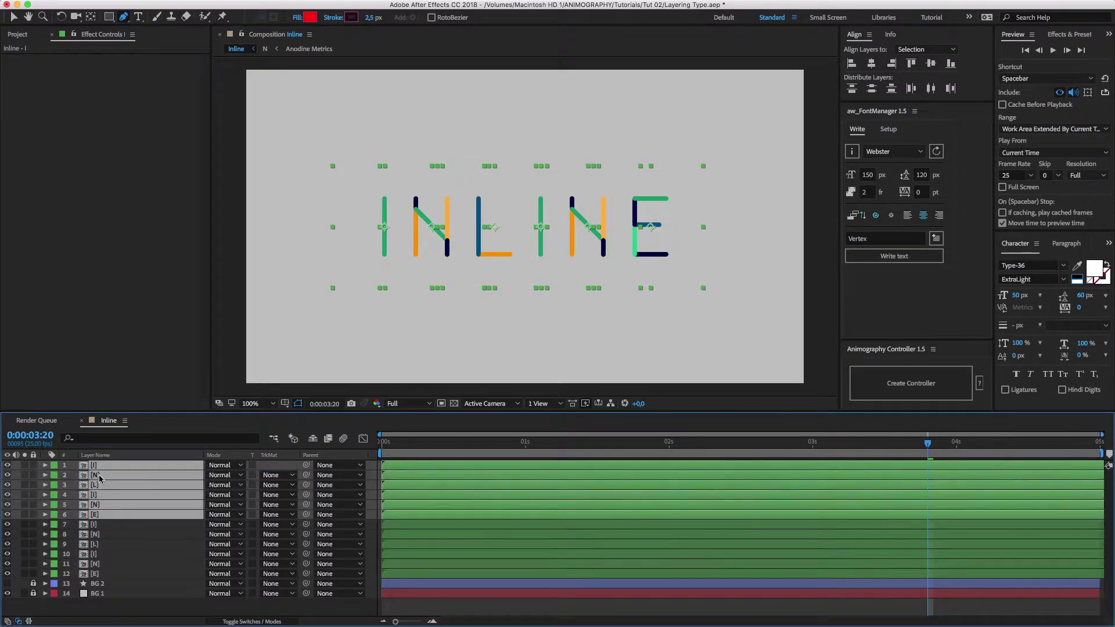
left_click(55, 519)
left_click(76, 540)
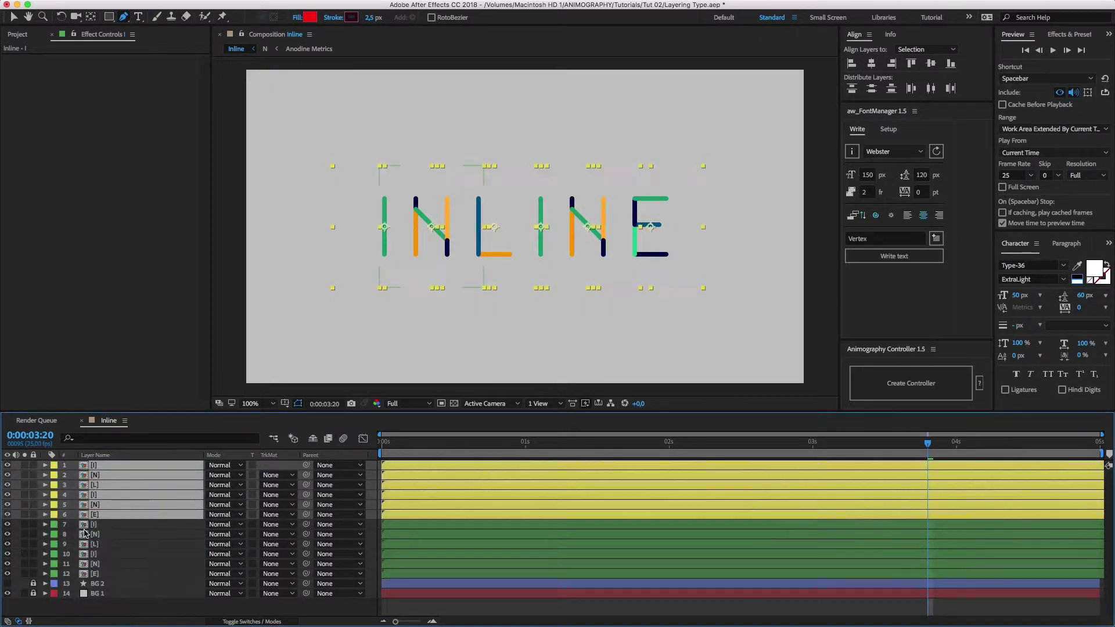
left_click(930, 385)
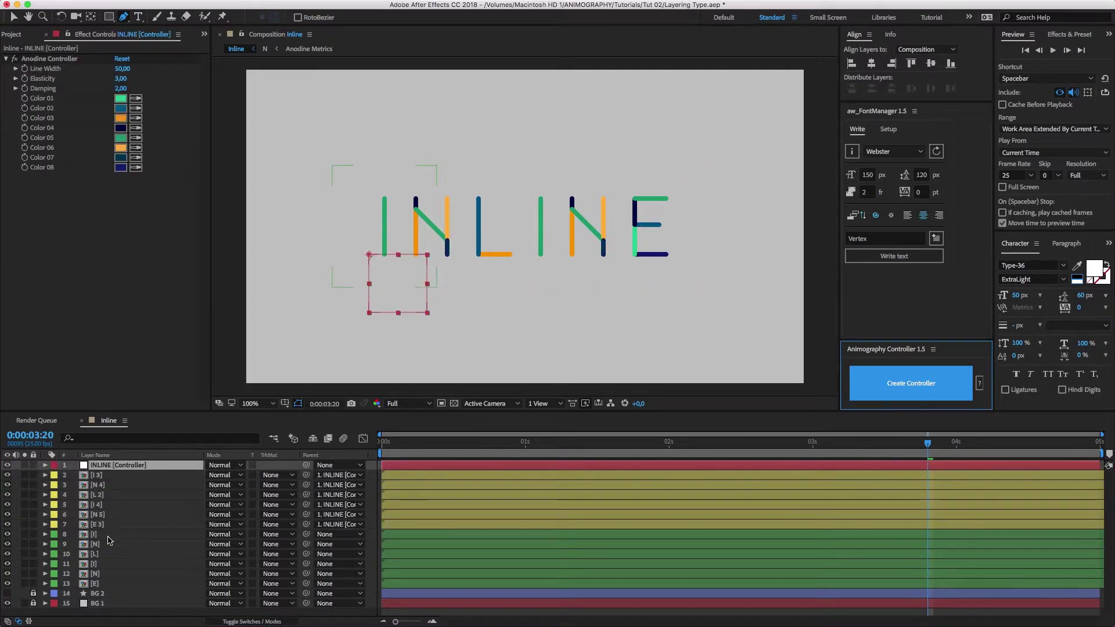
Step: Select all green letter layers, create INLINE [Controller 2] and move it just above them
left_click(61, 535)
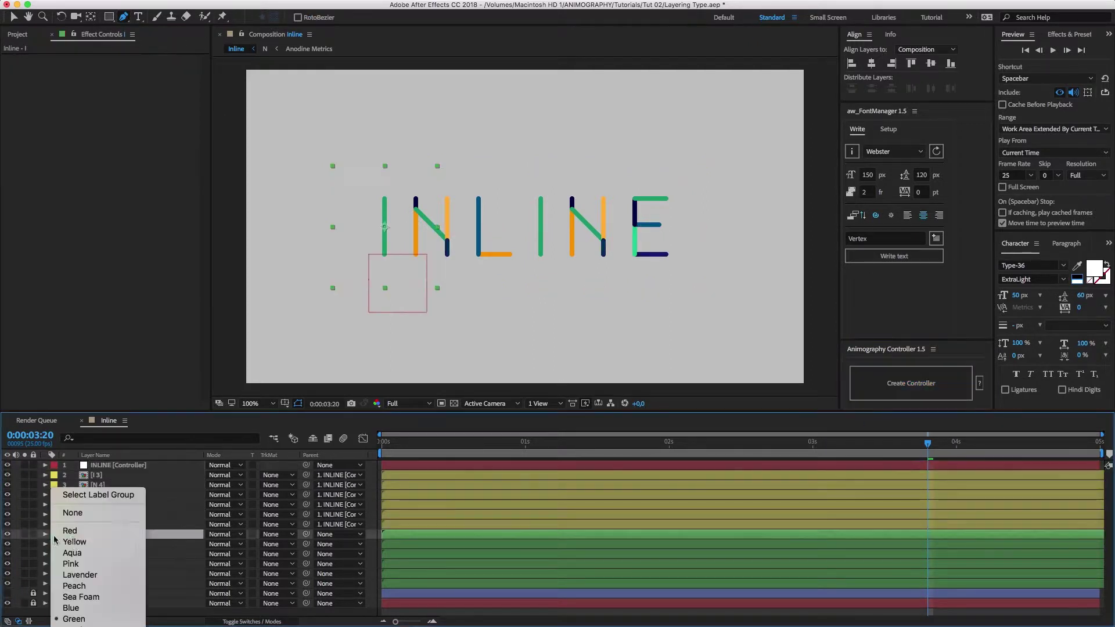
left_click(81, 491)
left_click(911, 384)
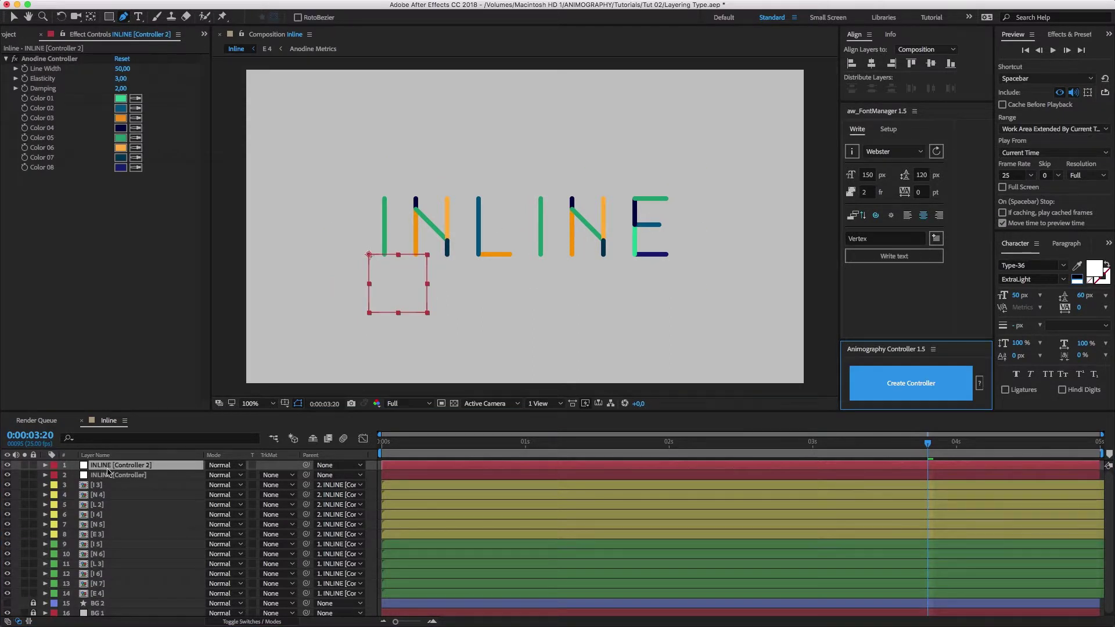
left_click_drag(107, 470, 112, 535)
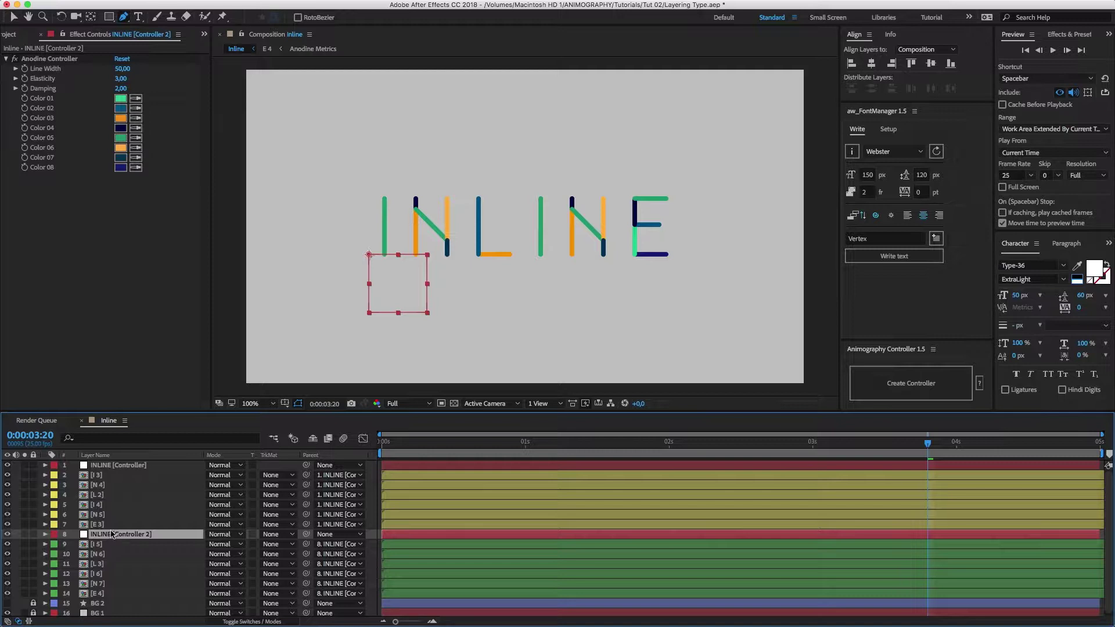
Step: Set Controller 2's Line Width to 150 and its Color 01 to white (FFFFFF)
left_click(122, 69)
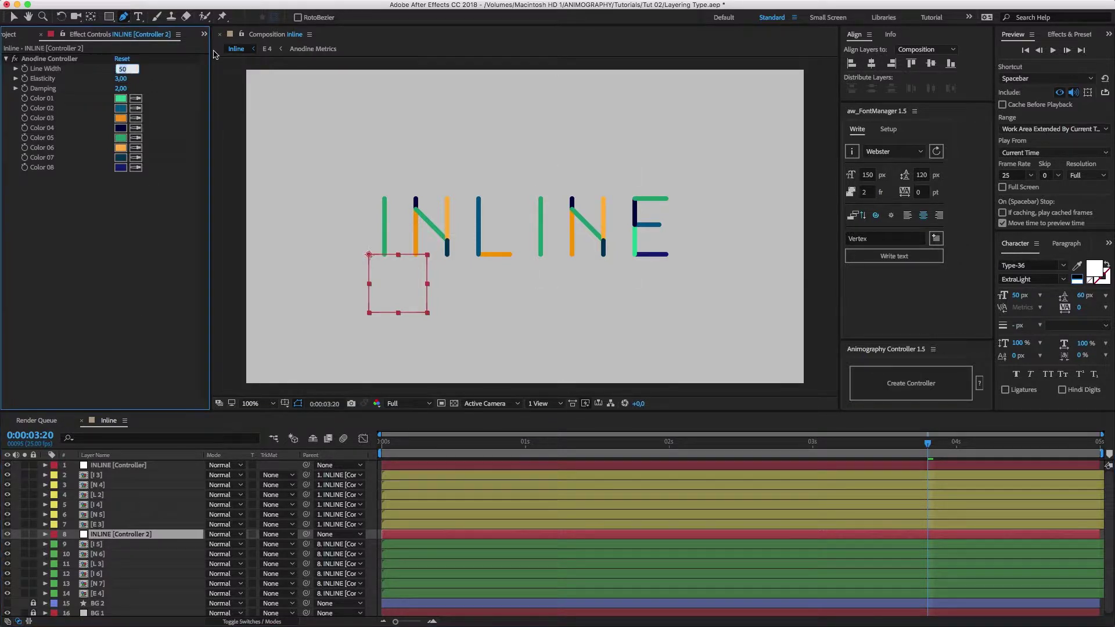
type("150")
key("Return")
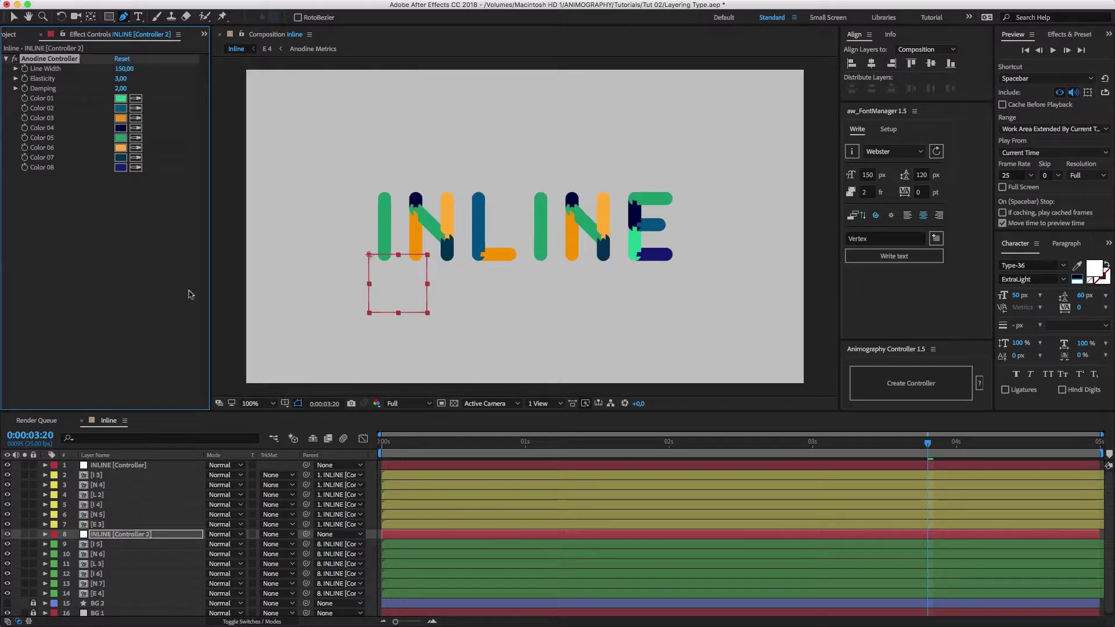
left_click(120, 98)
left_click_drag(342, 317, 325, 296)
left_click(578, 296)
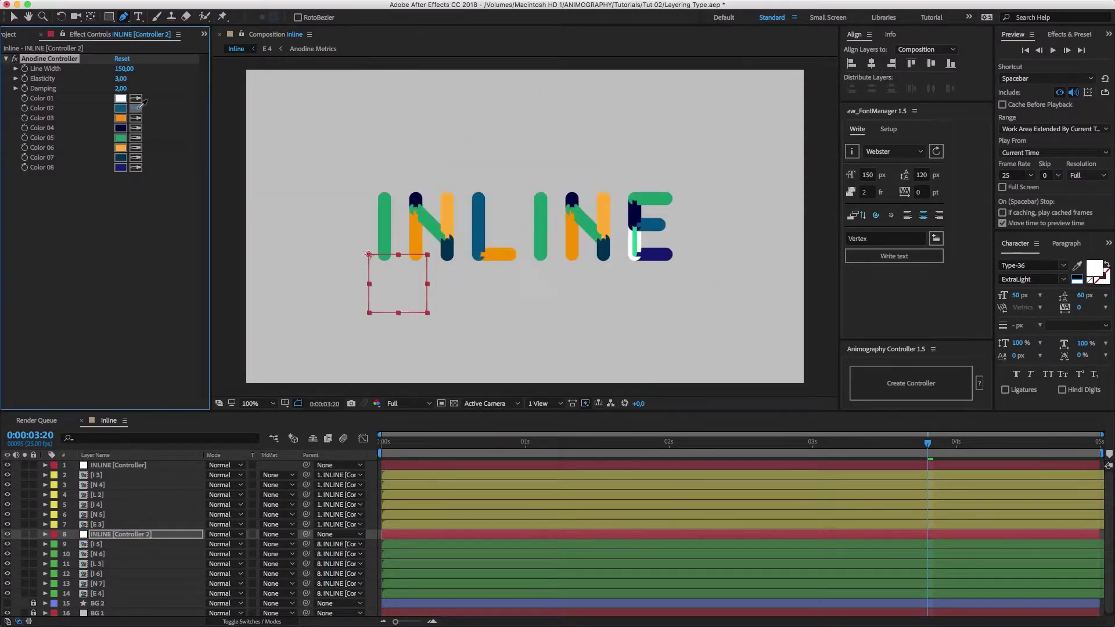
Step: Eyedropper white into Colors 02 through 08 of Controller 2
left_click(121, 101)
left_click(135, 118)
left_click(120, 108)
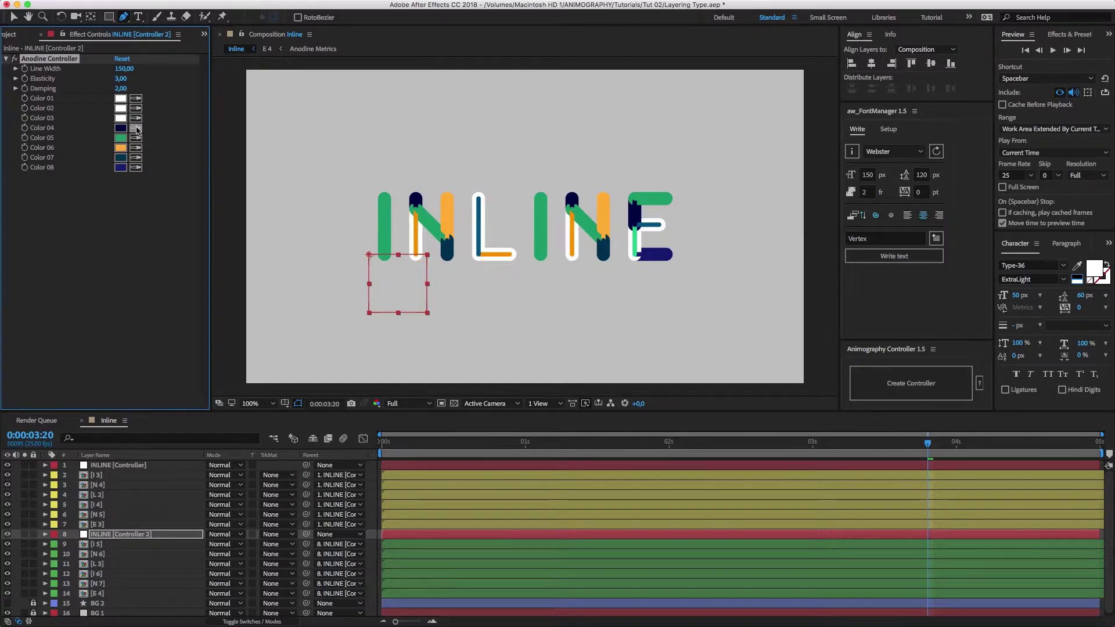
left_click(136, 128)
left_click(120, 118)
left_click(136, 138)
left_click(120, 128)
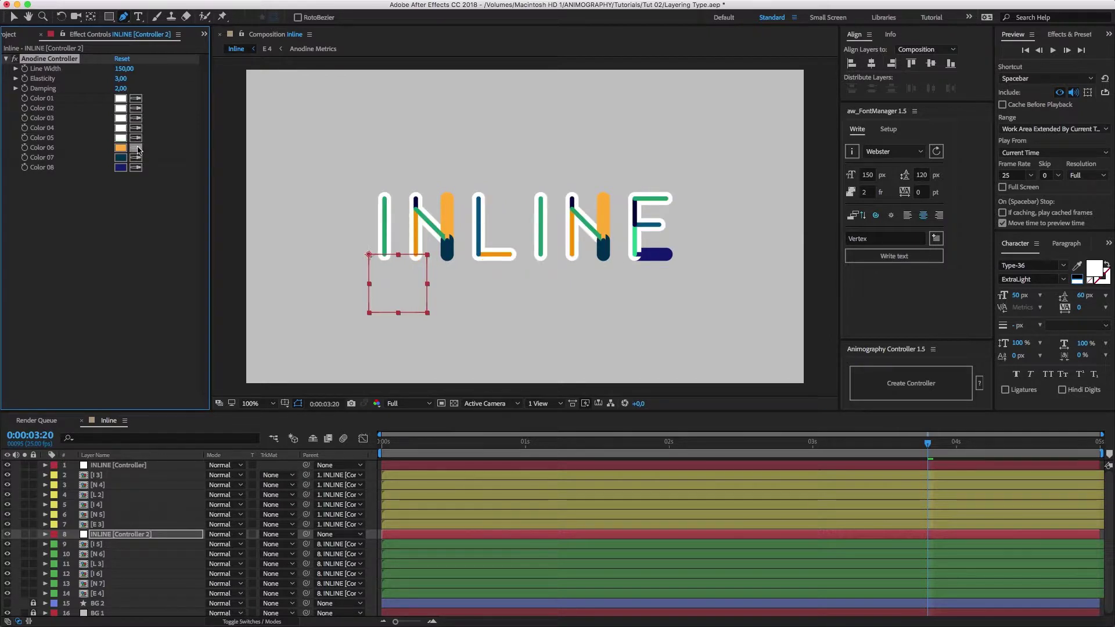
left_click(136, 148)
left_click(120, 137)
left_click(136, 158)
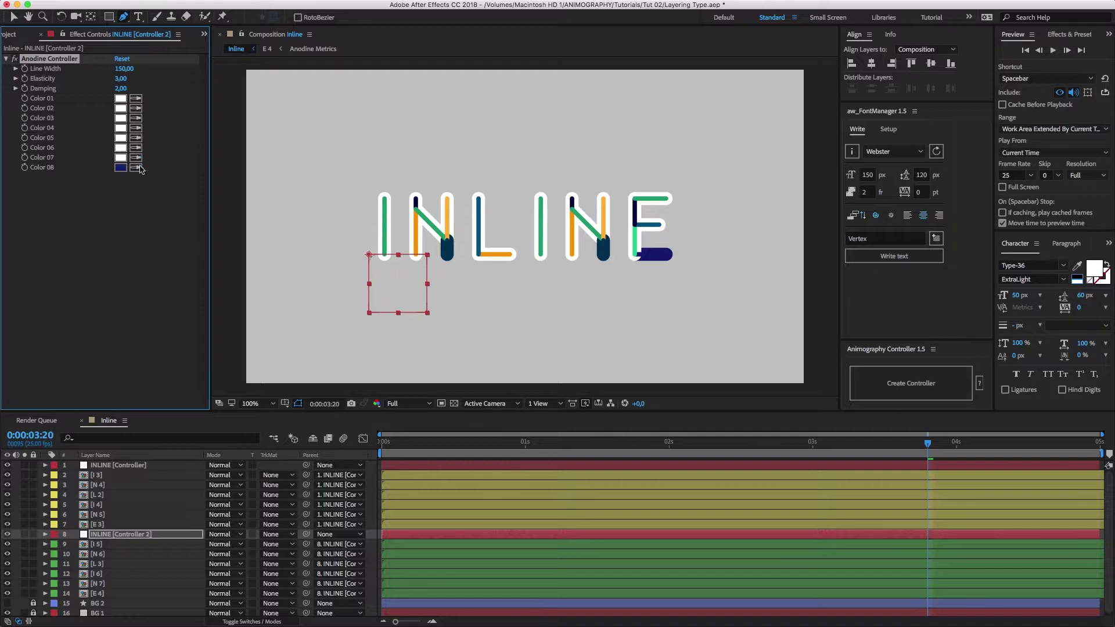
left_click(120, 147)
left_click(136, 167)
left_click(120, 158)
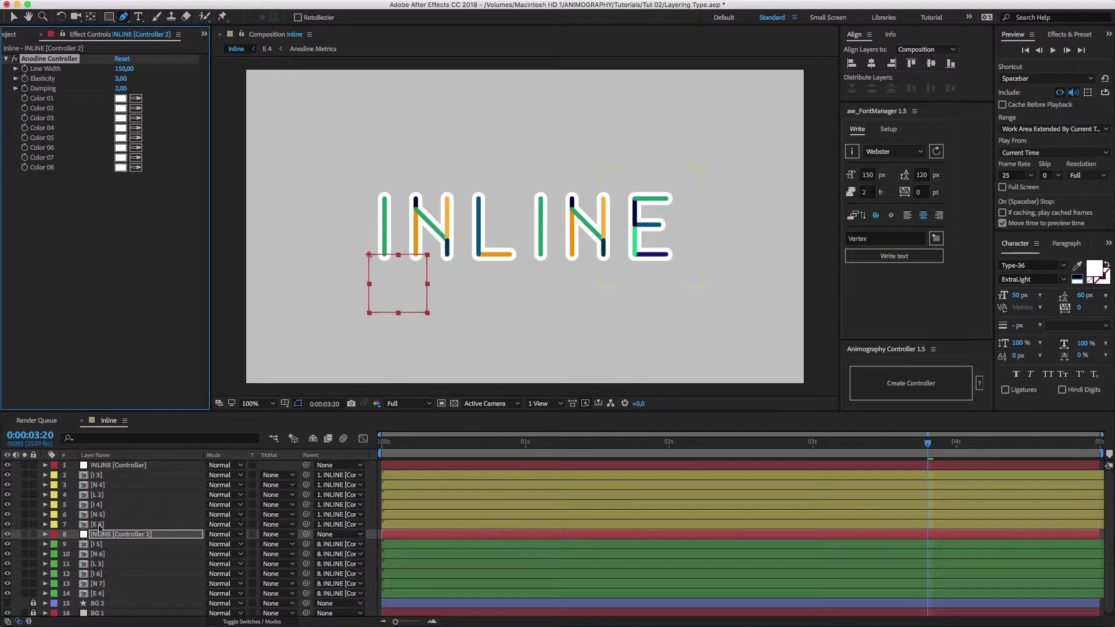
Step: Move the E 3, N 5 and I 4 yellow copies down beside their green originals
mouse_move(99, 524)
left_mouse_down()
mouse_move(112, 595)
mouse_move(111, 585)
left_mouse_up()
left_click(106, 515)
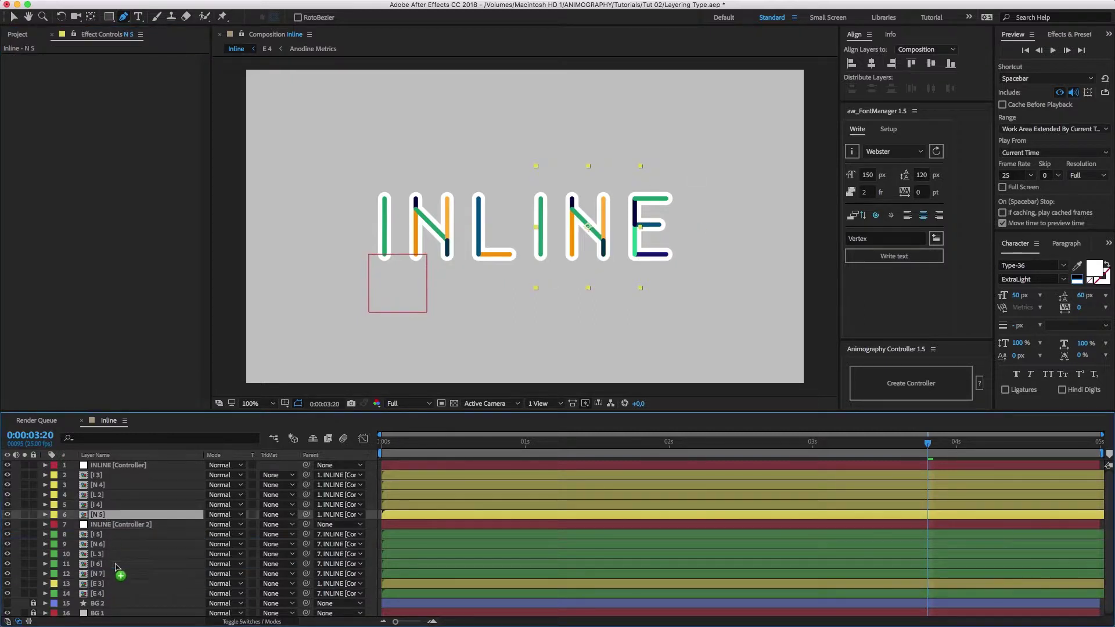
left_click_drag(107, 514, 110, 549)
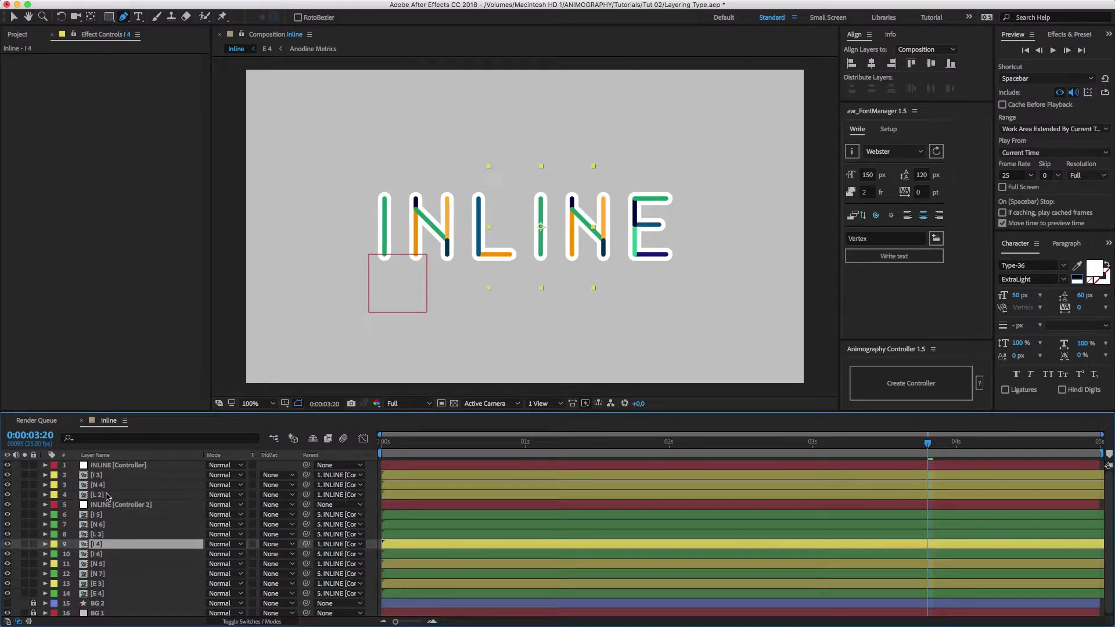
mouse_move(99, 495)
left_mouse_down()
mouse_move(112, 529)
mouse_move(109, 492)
left_mouse_up()
Step: Set all green letter layers to Alpha Inverted Matte and hide both controller layers
left_click(54, 497)
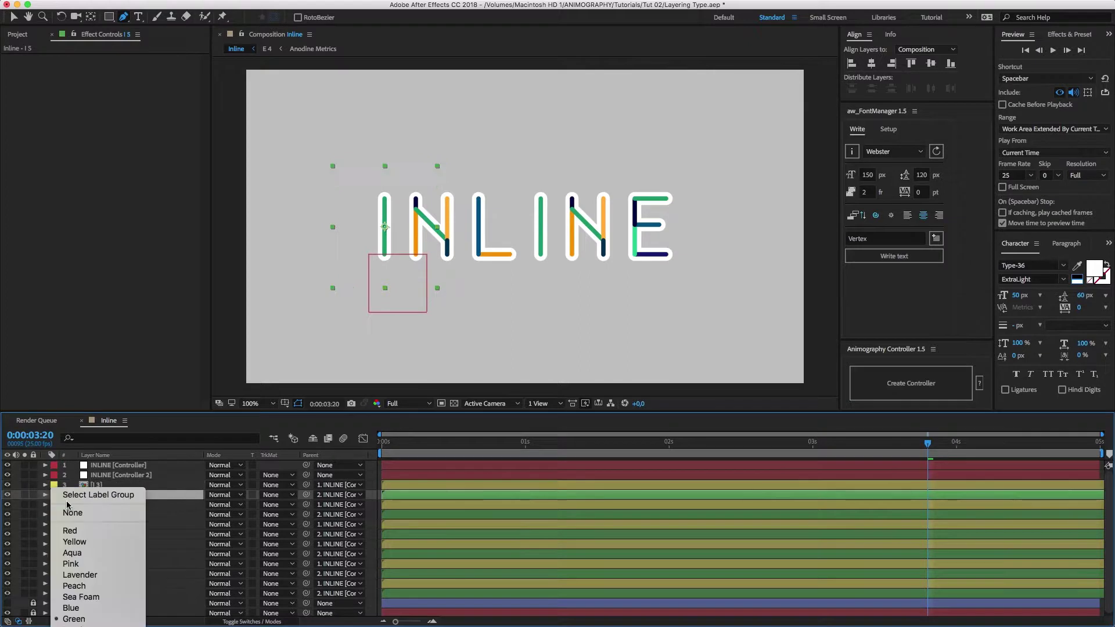
left_click(87, 494)
left_click(274, 498)
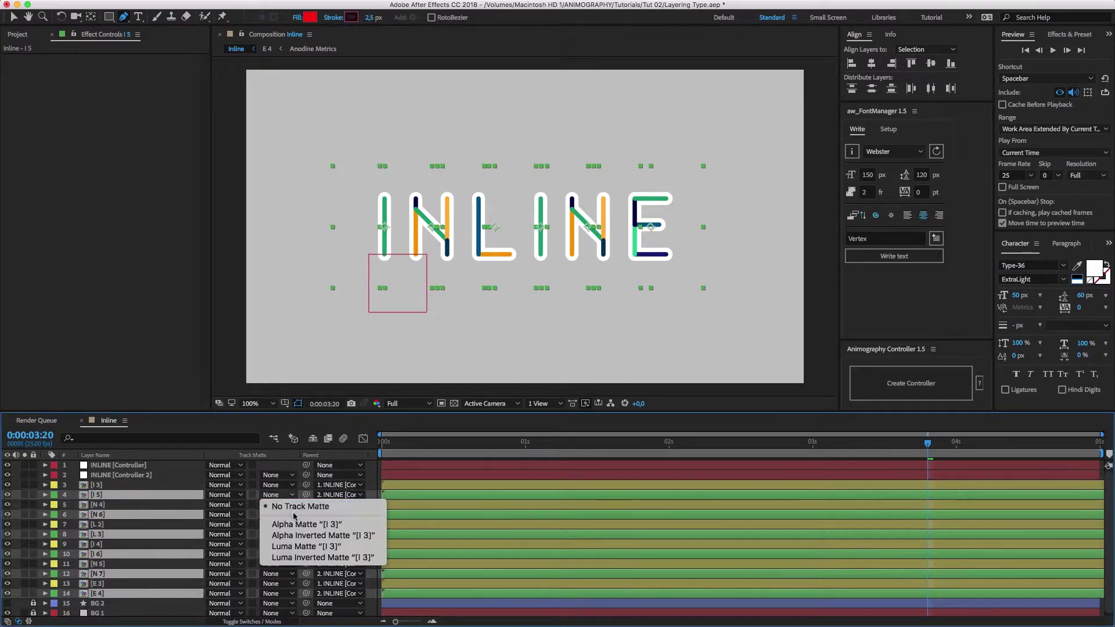
left_click(299, 530)
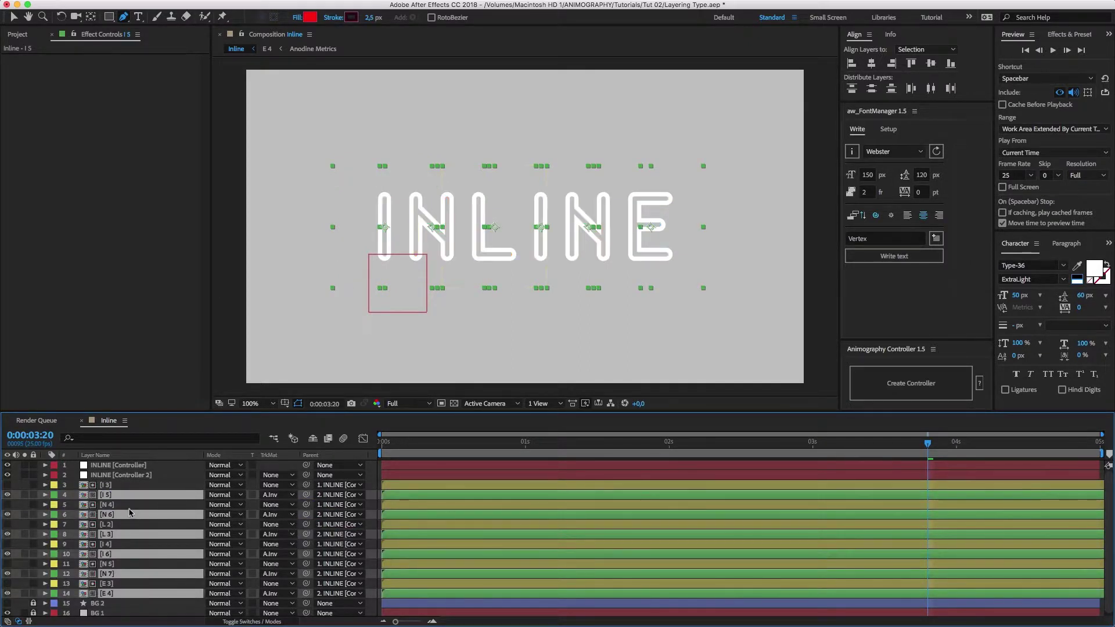
left_click(7, 475)
left_click(7, 466)
left_click(119, 476)
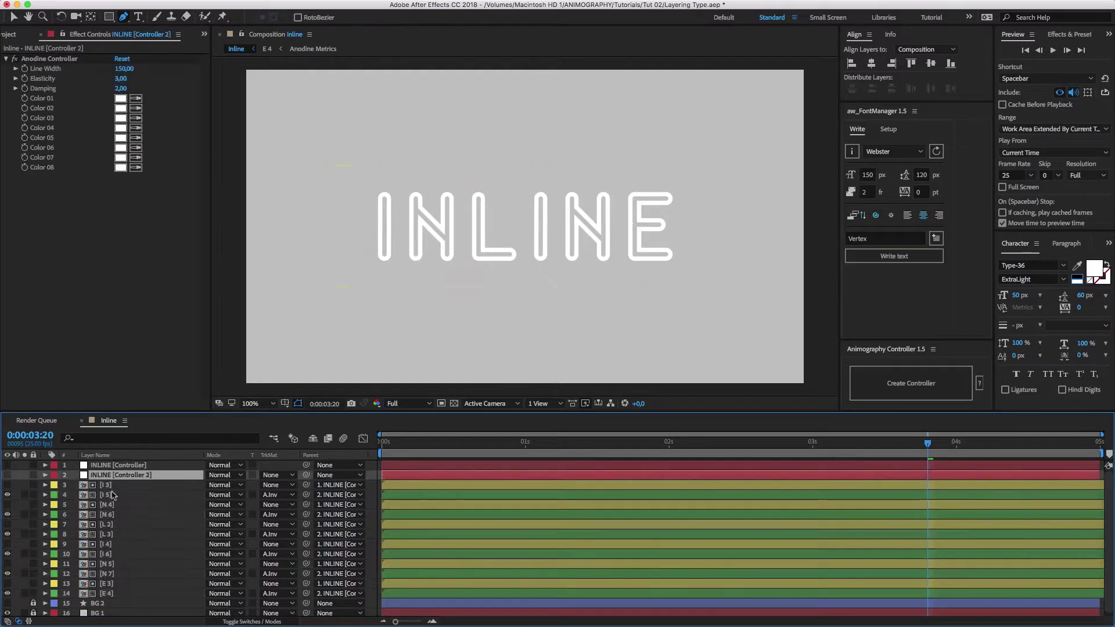
Step: Turn on the BG 2 teal and navy background and play the INLINE animation from 0:00:00:00
left_click(8, 604)
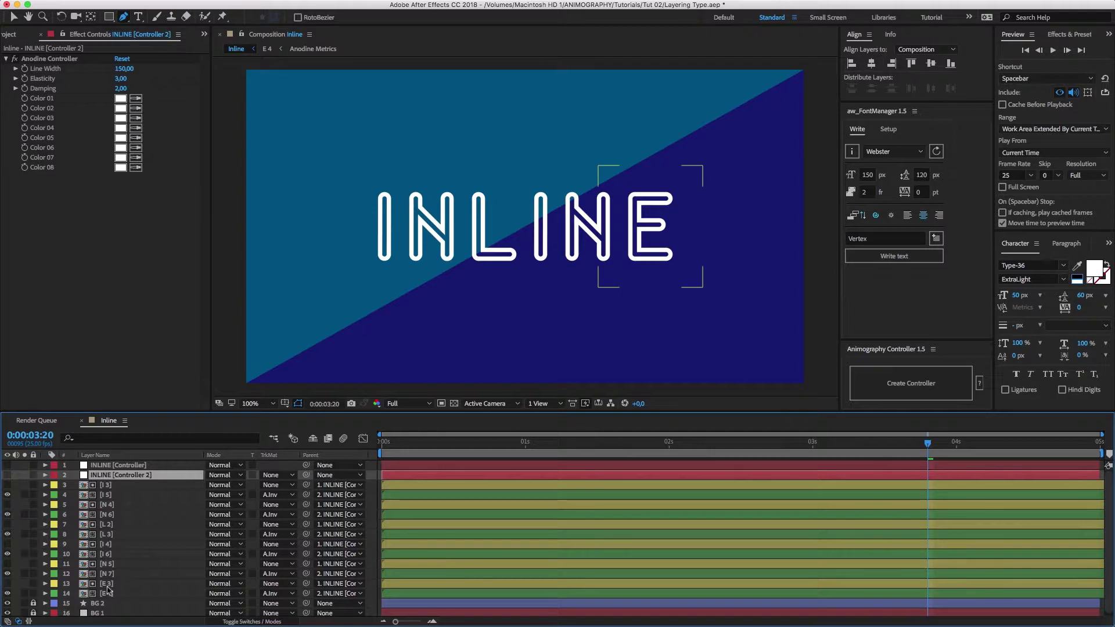
left_click_drag(392, 445, 380, 445)
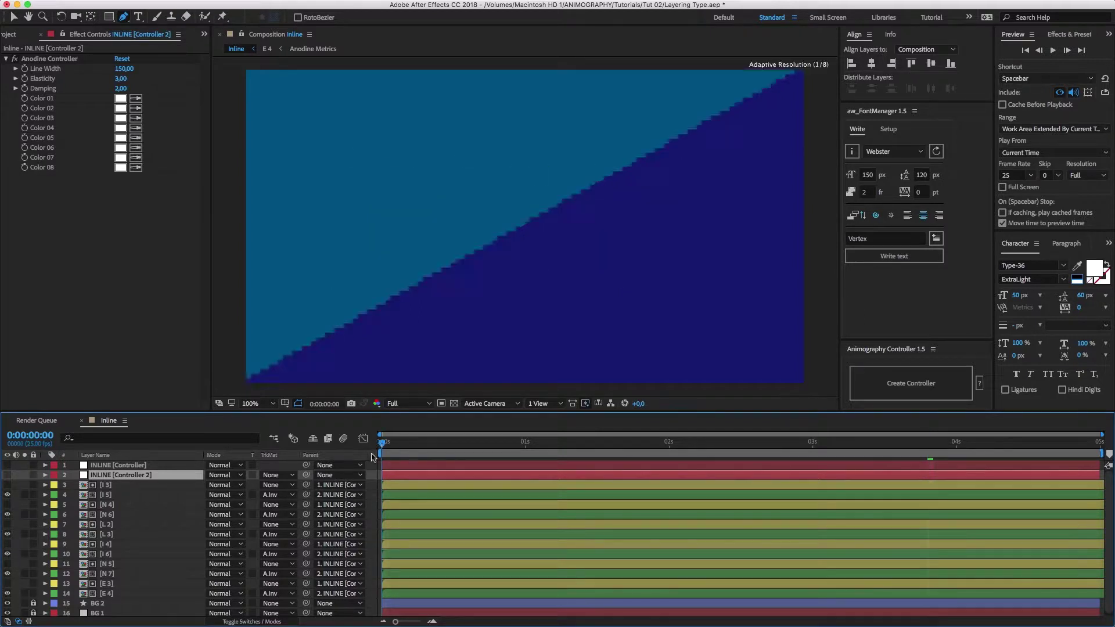
left_click(1053, 50)
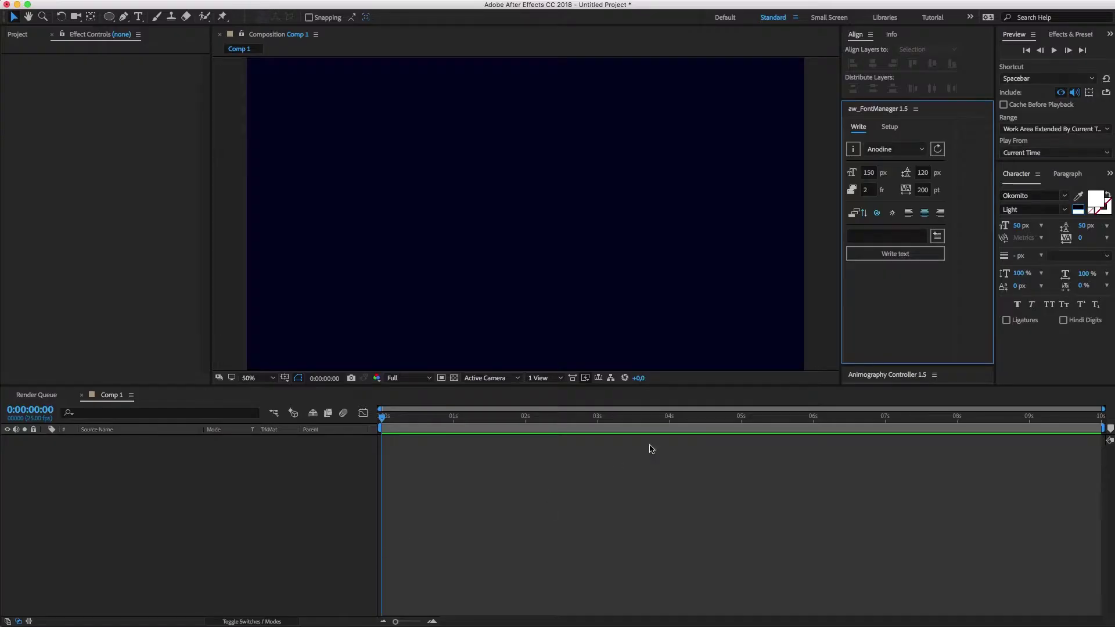
Step: Enter STACKS in aw_FontManager and write it in Anodine three times
left_click(875, 241)
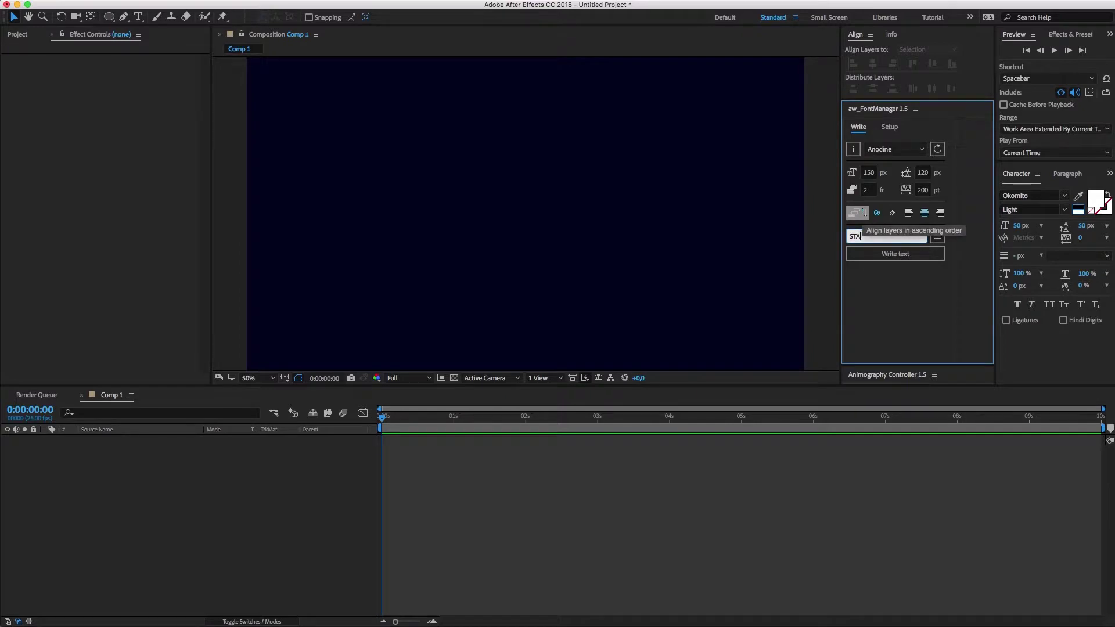
left_click(880, 256)
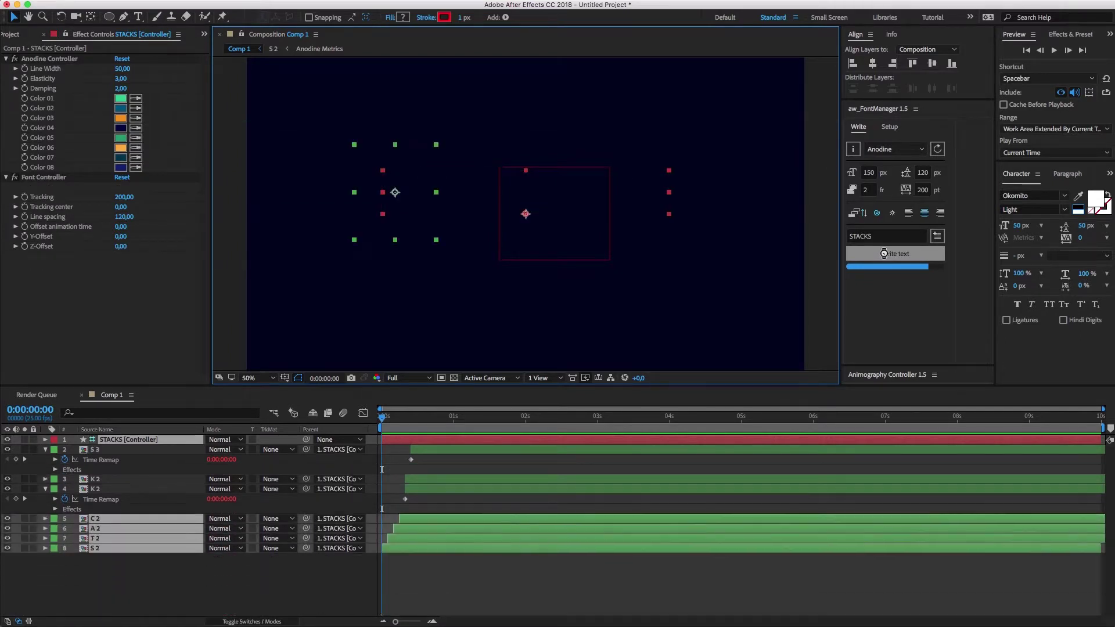
left_click(891, 255)
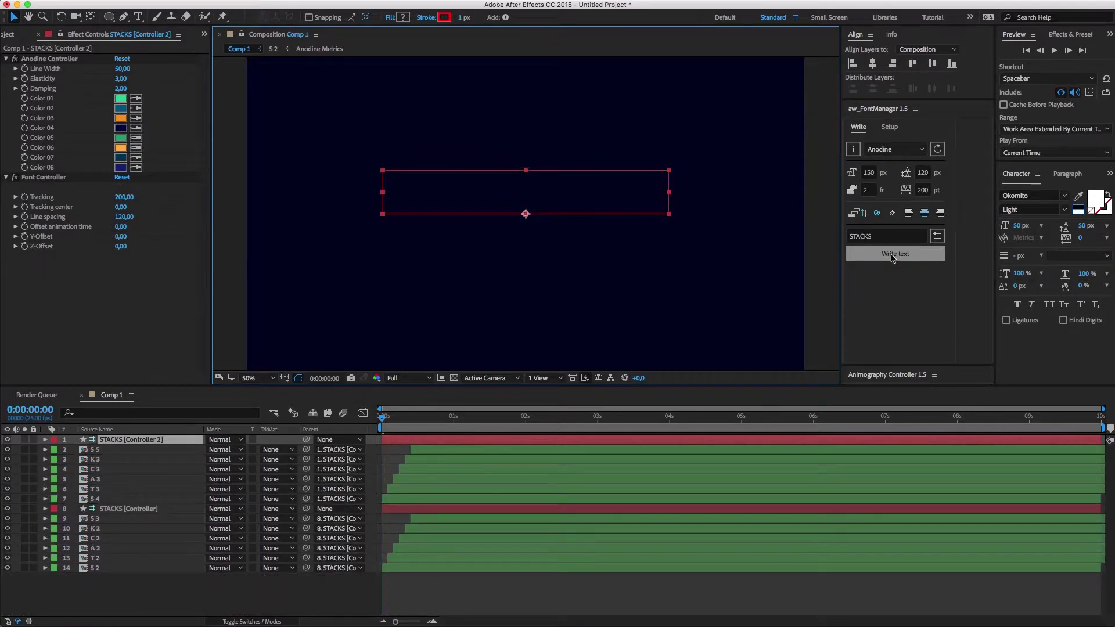
left_click(893, 257)
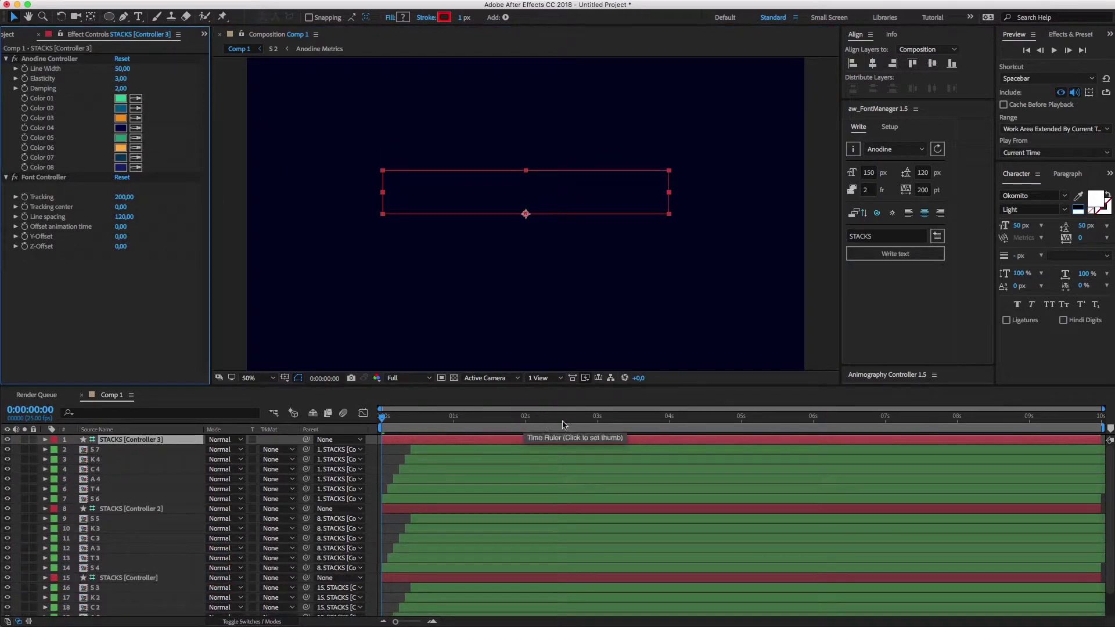
Step: Jump to about 3 seconds and set STACKS [Controller 2]'s Line Width to 150
left_click(605, 425)
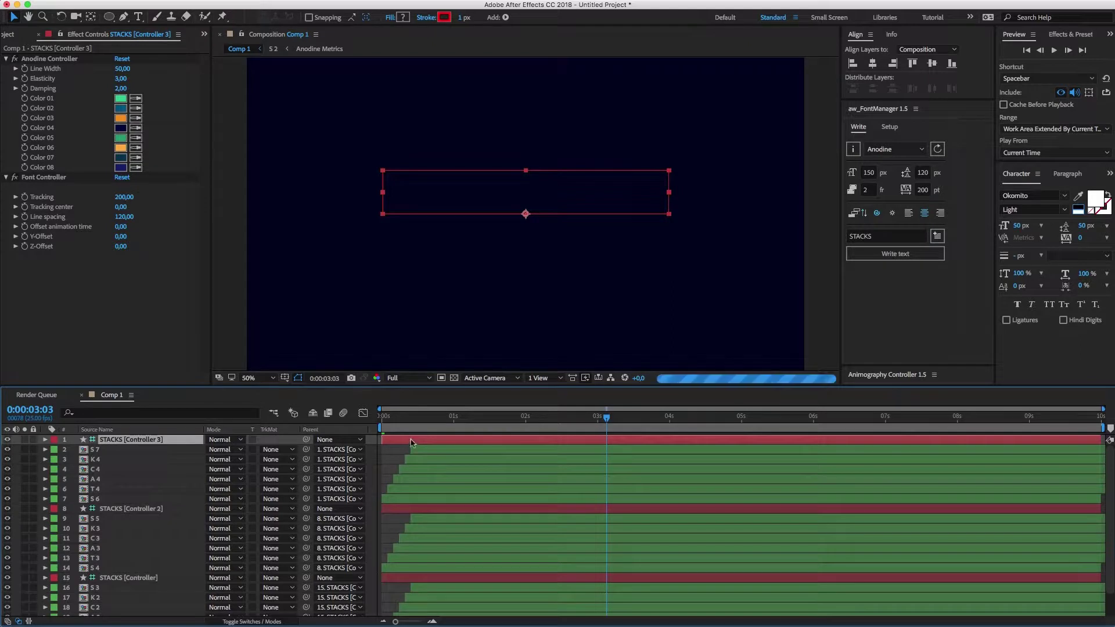
left_click(406, 508)
left_click(122, 68)
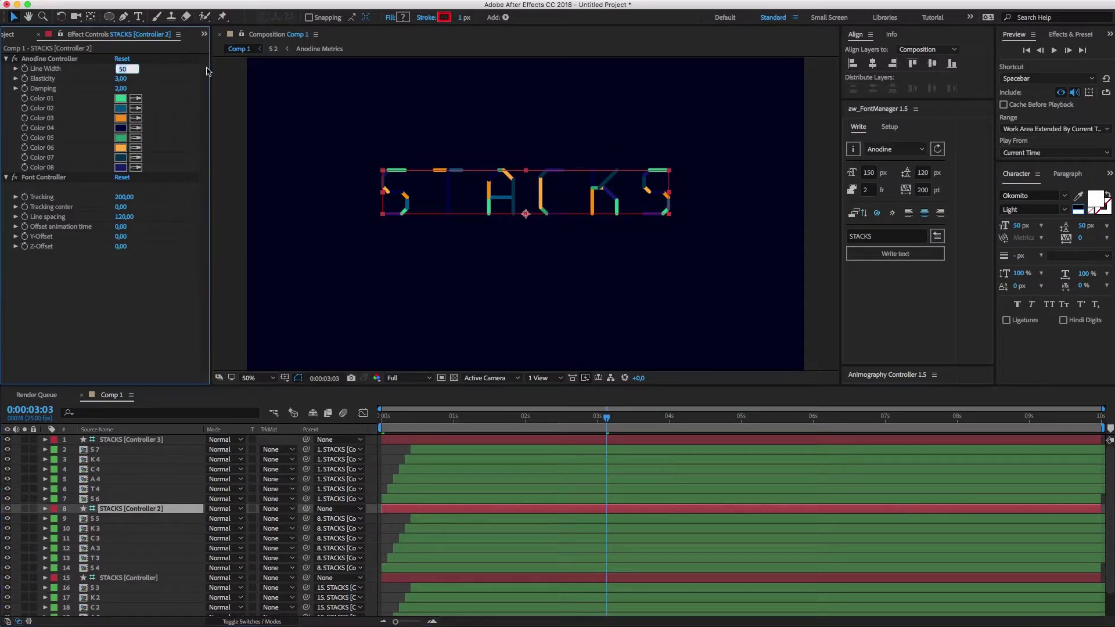
key("Return")
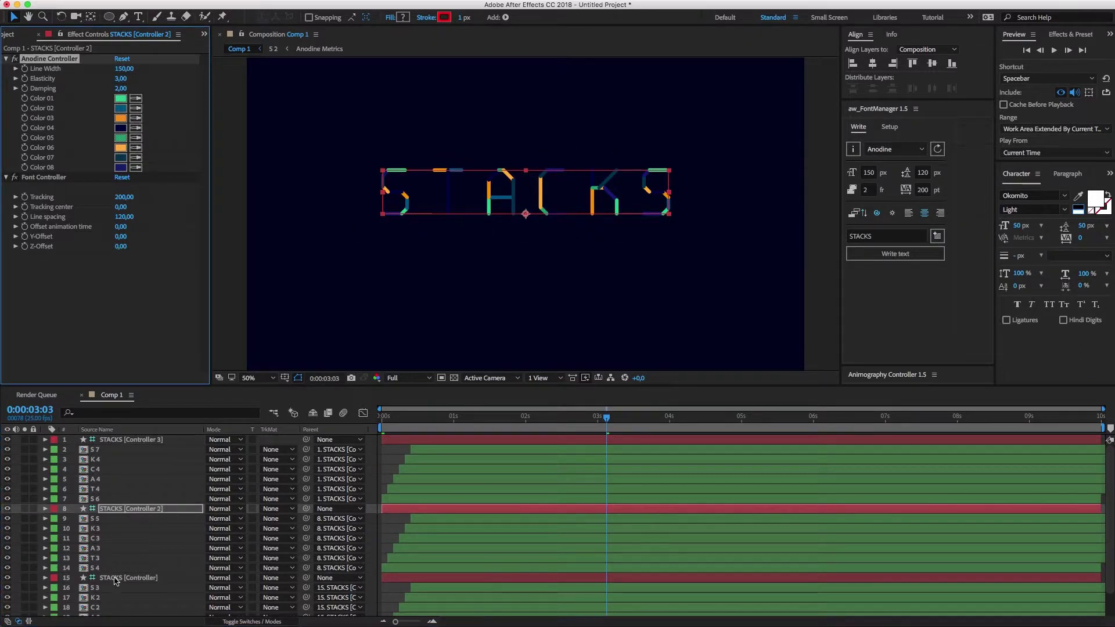
Step: Set STACKS [Controller]'s Line Width to 250
left_click(119, 578)
left_click(122, 69)
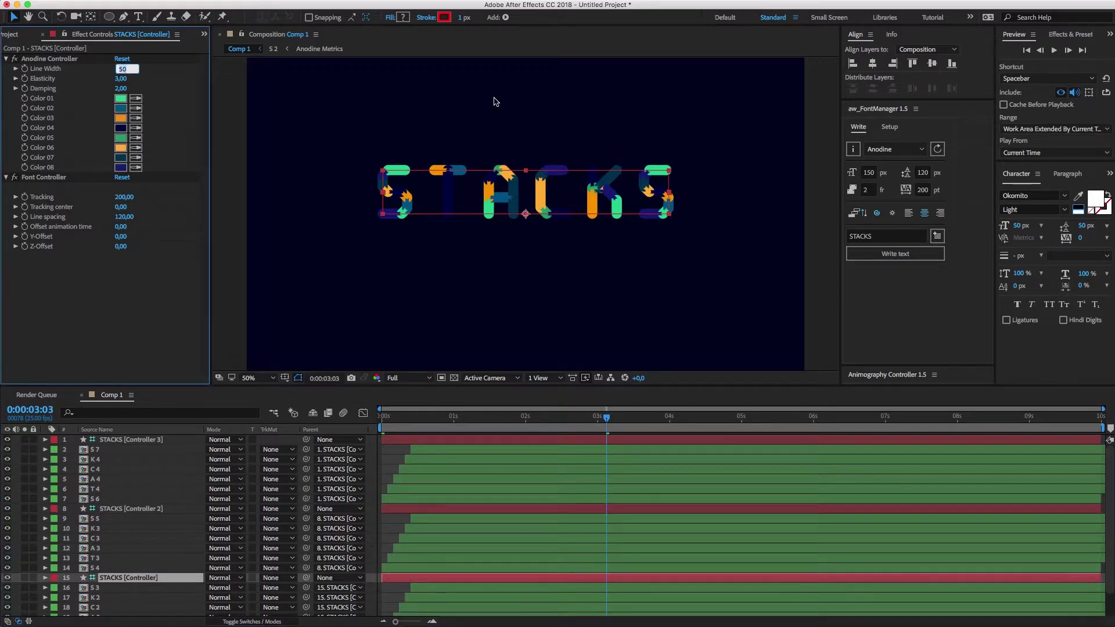
key("Return")
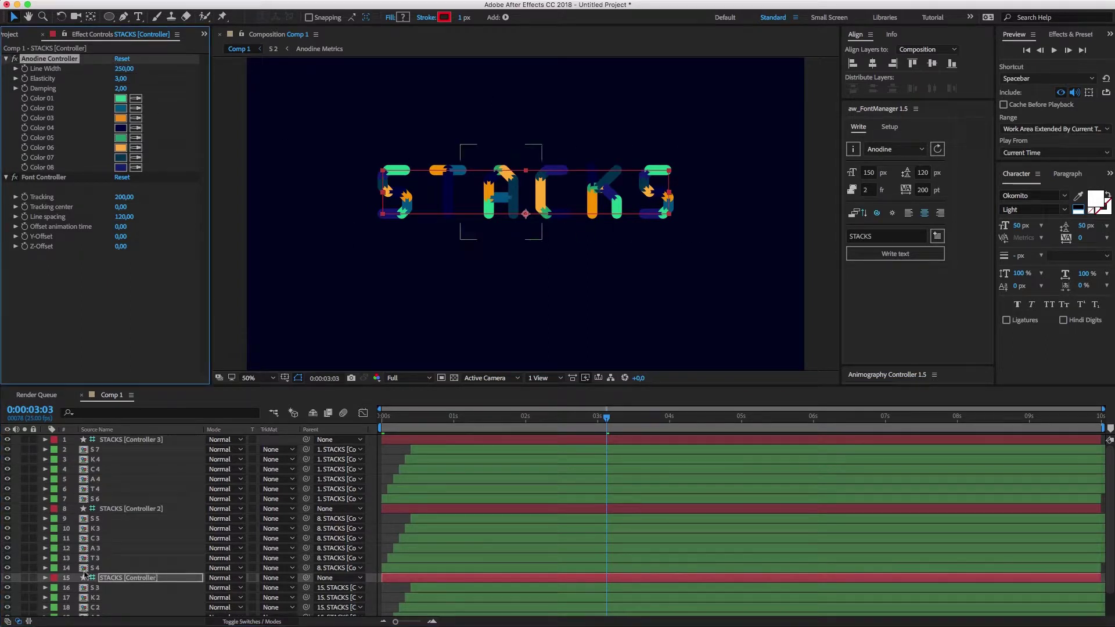
scroll(113, 558, "down", 2)
scroll(125, 564, "up", 2)
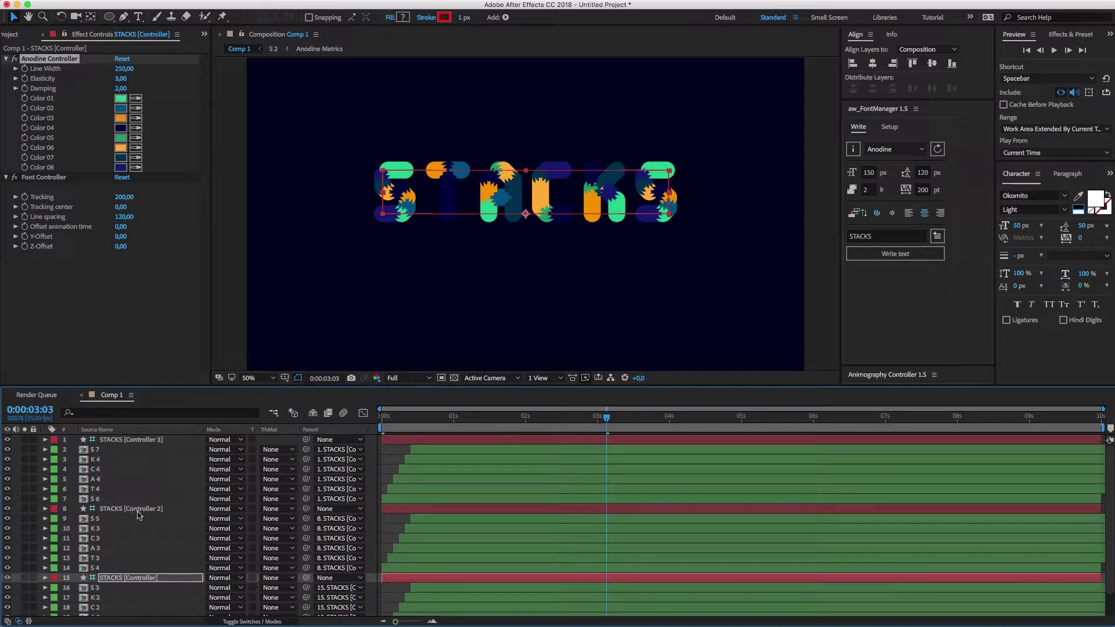
Step: On STACKS [Controller 3], make Color 01 light pink and Color 02 crimson
left_click(134, 440)
left_click(121, 98)
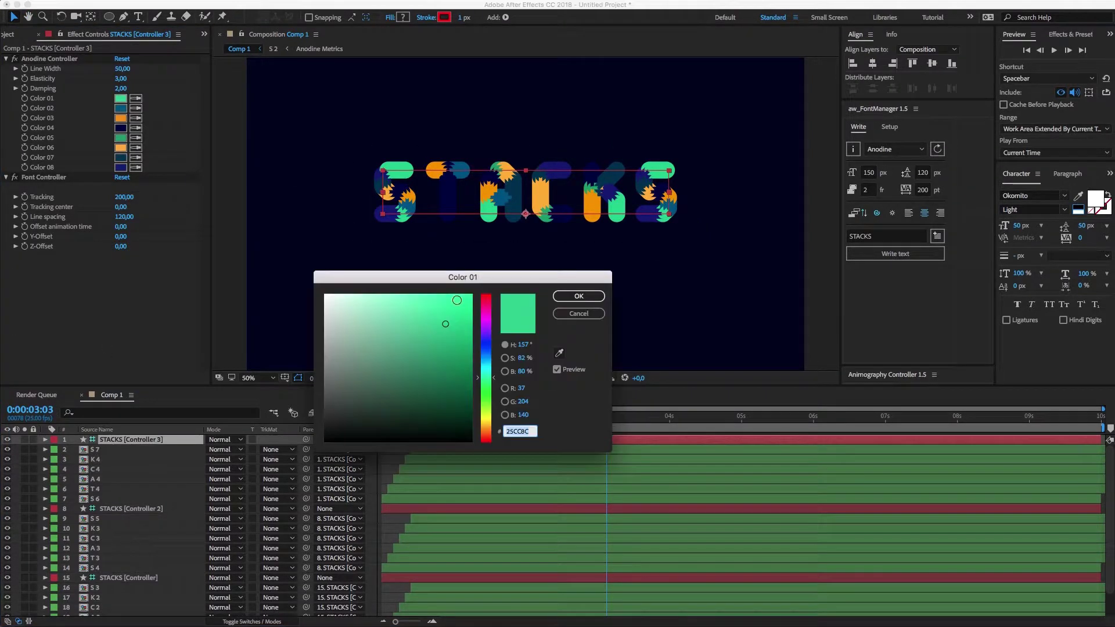
left_click(486, 315)
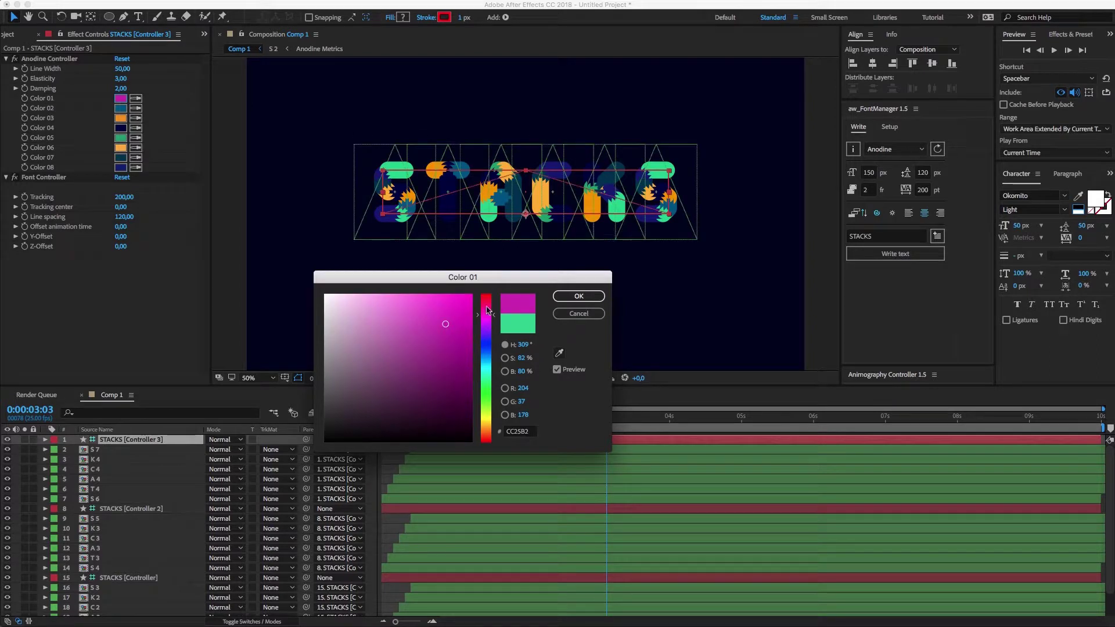
left_click(367, 293)
left_click(370, 299)
key("Return")
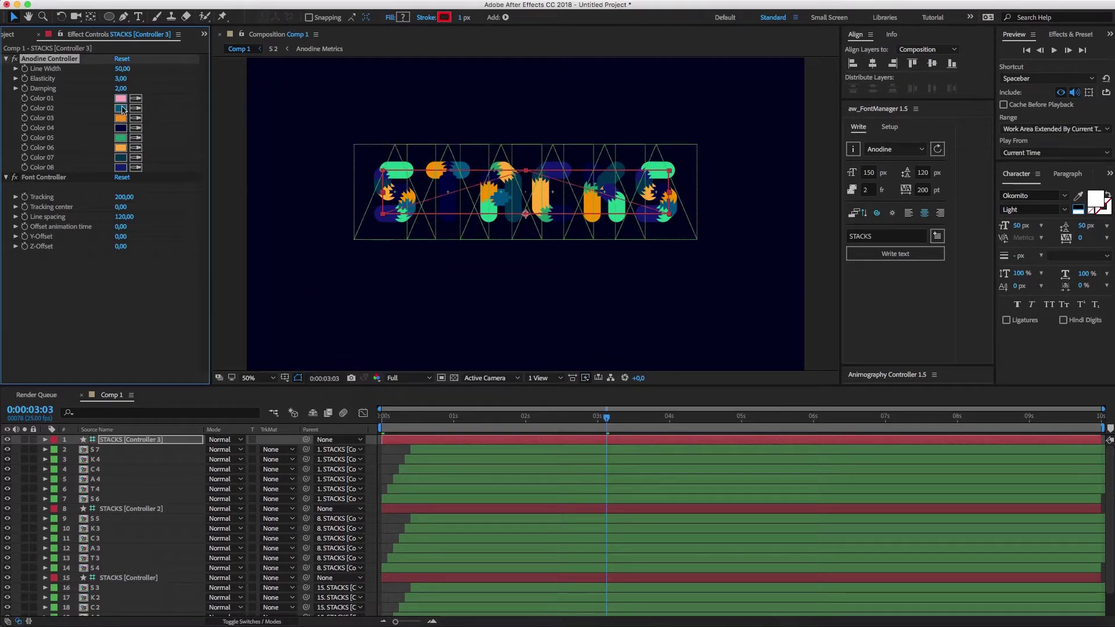
left_click(122, 108)
left_click(490, 303)
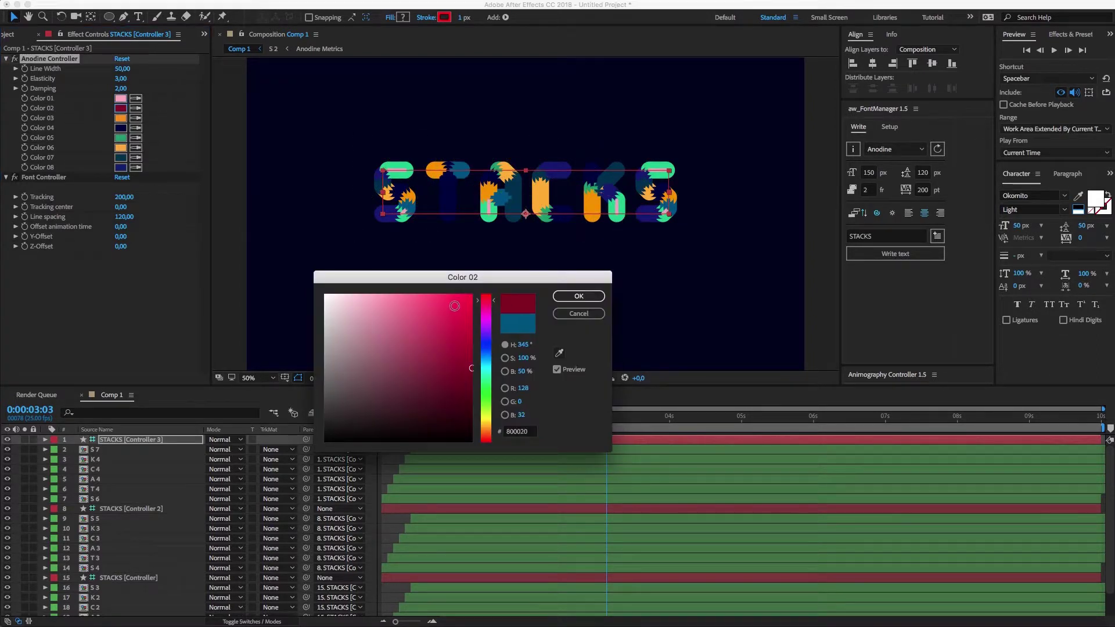
left_click(471, 309)
left_click(579, 296)
Step: Make Color 03 light blue, Color 04 pale lavender and Color 05 deep crimson
left_click(120, 118)
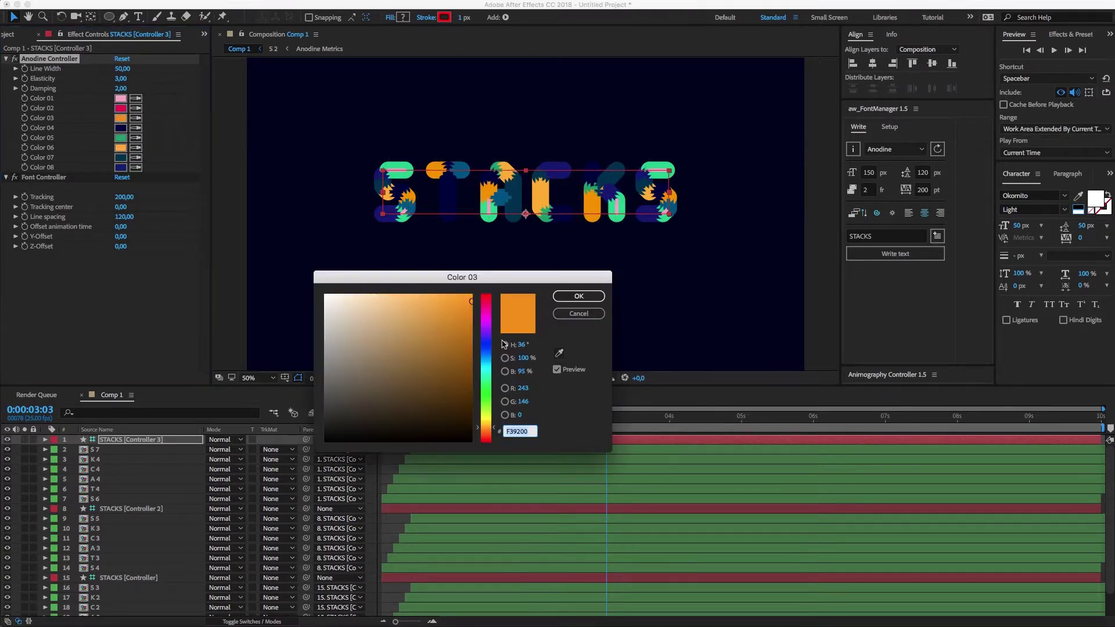
left_click(481, 358)
left_click(434, 306)
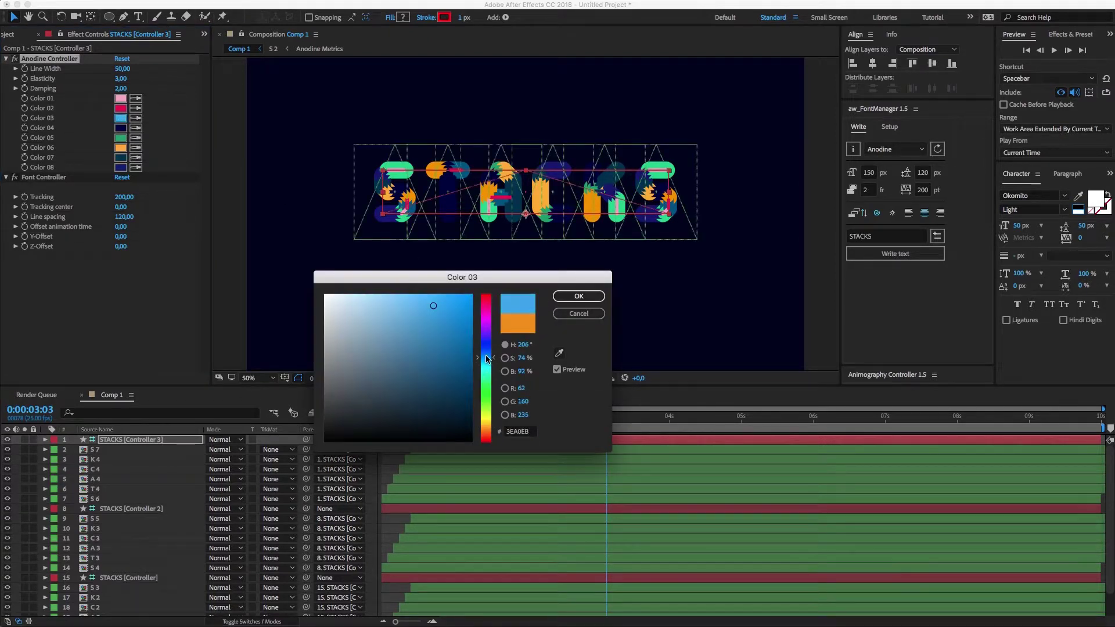
left_click(580, 296)
left_click(121, 128)
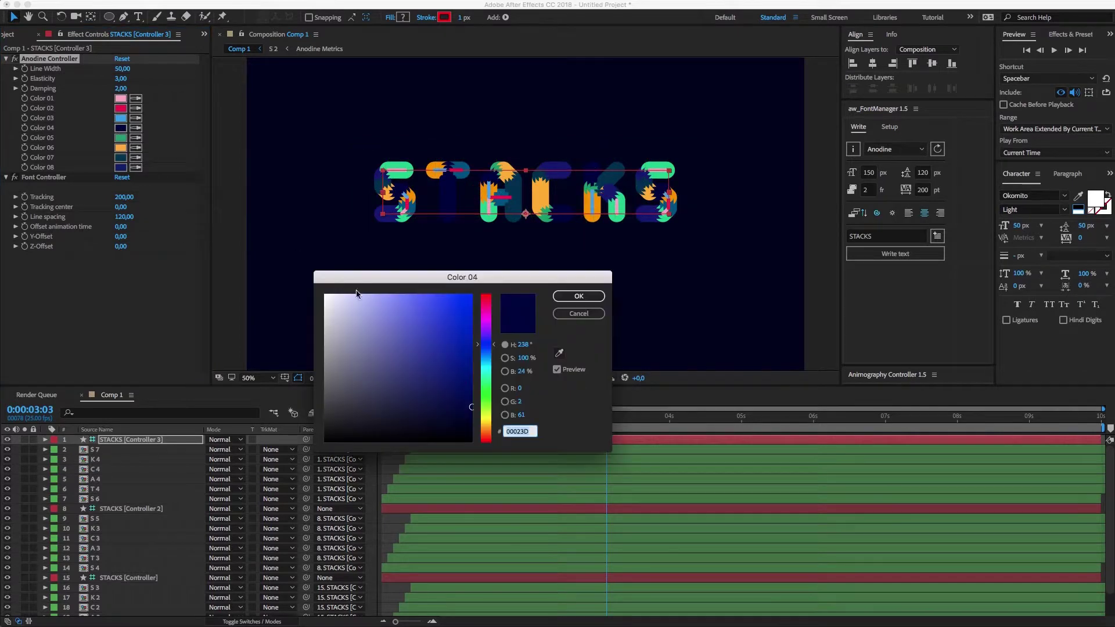
left_click(343, 304)
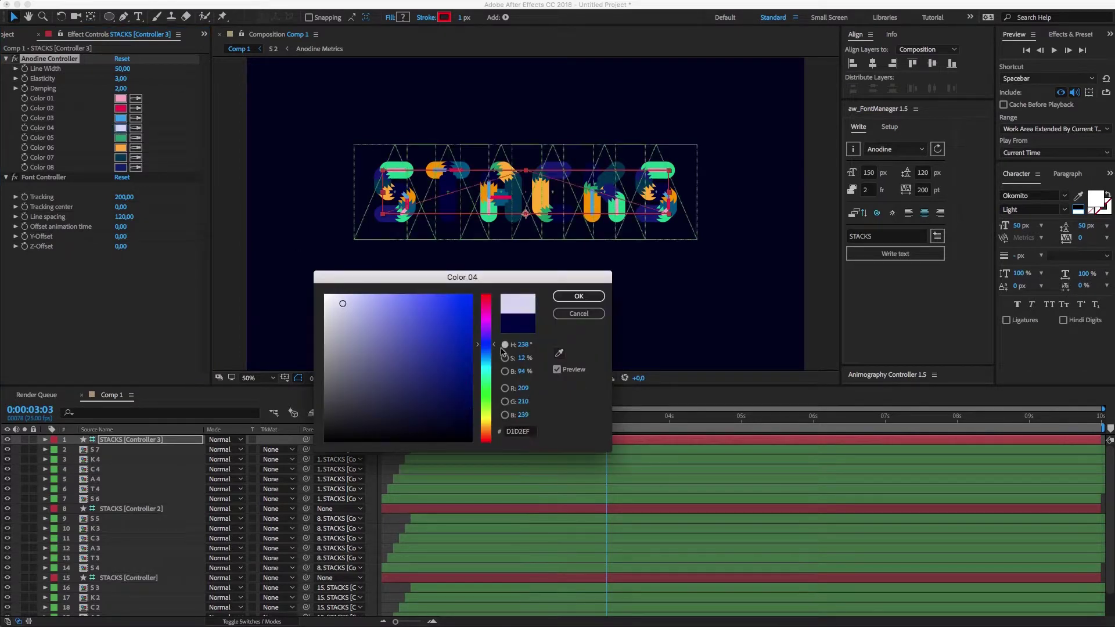
left_click(579, 296)
left_click(122, 139)
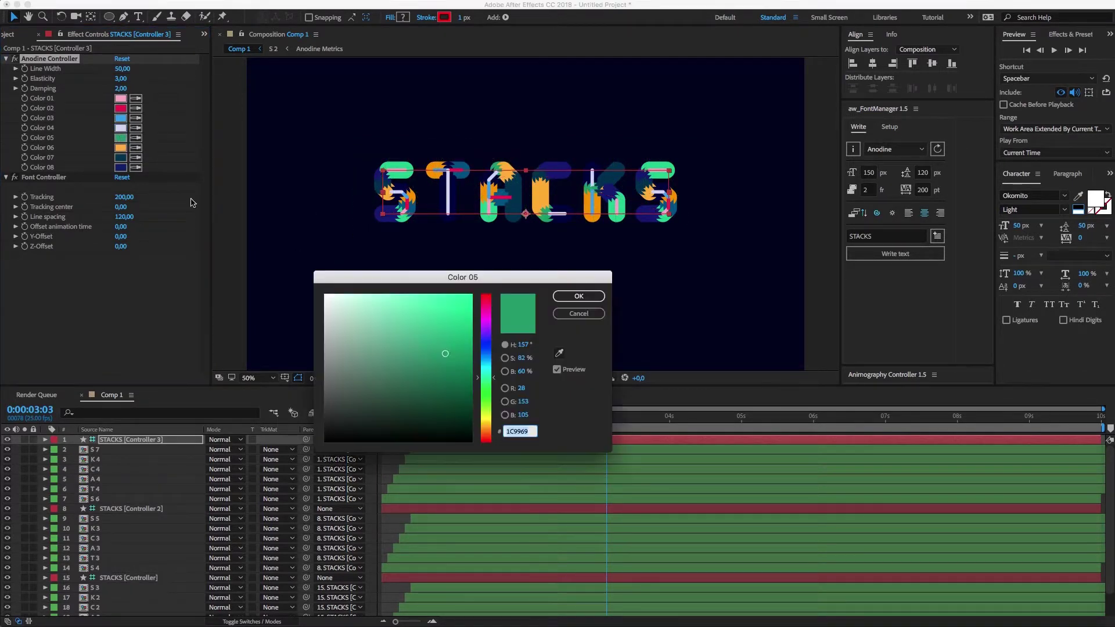
left_click(491, 303)
left_click(466, 358)
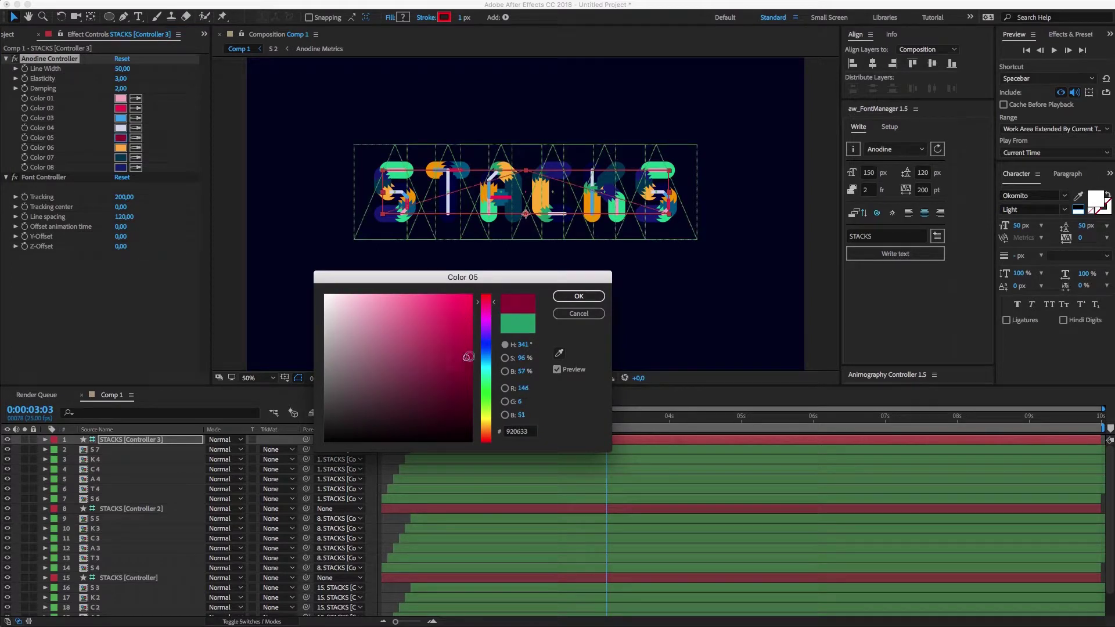
left_click(581, 297)
Step: Make Color 06 blue, Color 07 Color 03's light blue, and Color 08 Color 02's red
left_click(120, 148)
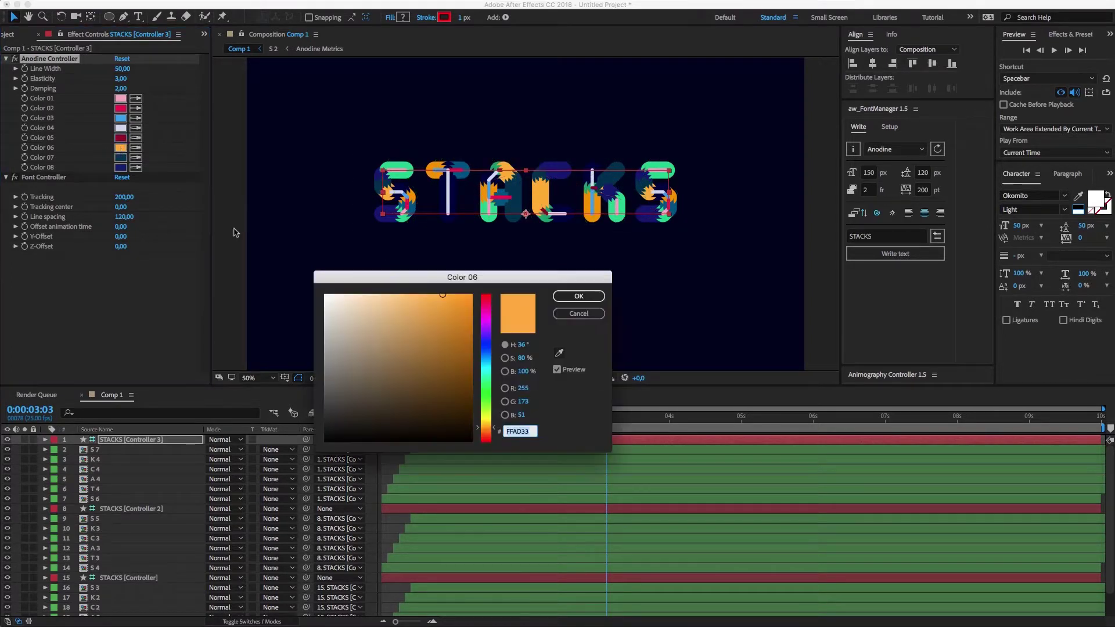
left_click(490, 355)
left_click(579, 297)
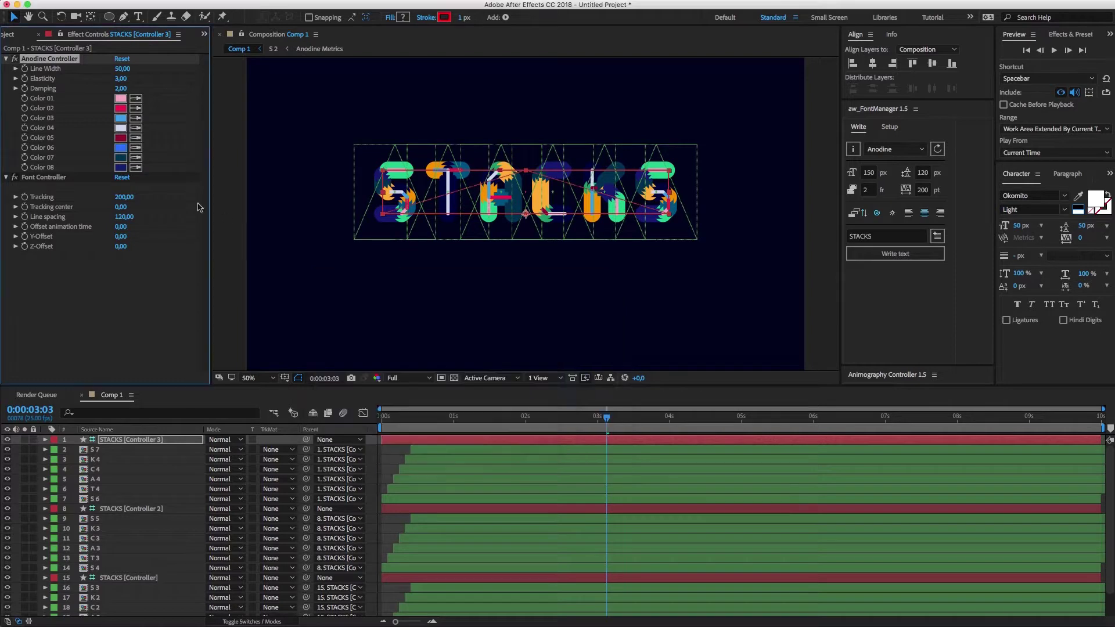
left_click(135, 158)
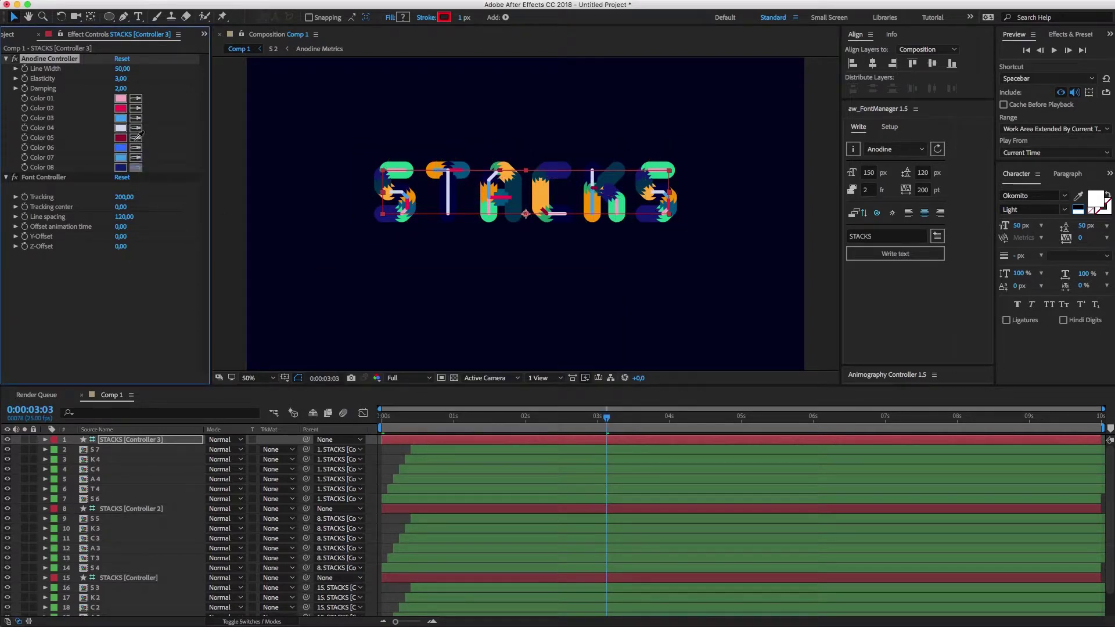
left_click(121, 117)
left_click(123, 111)
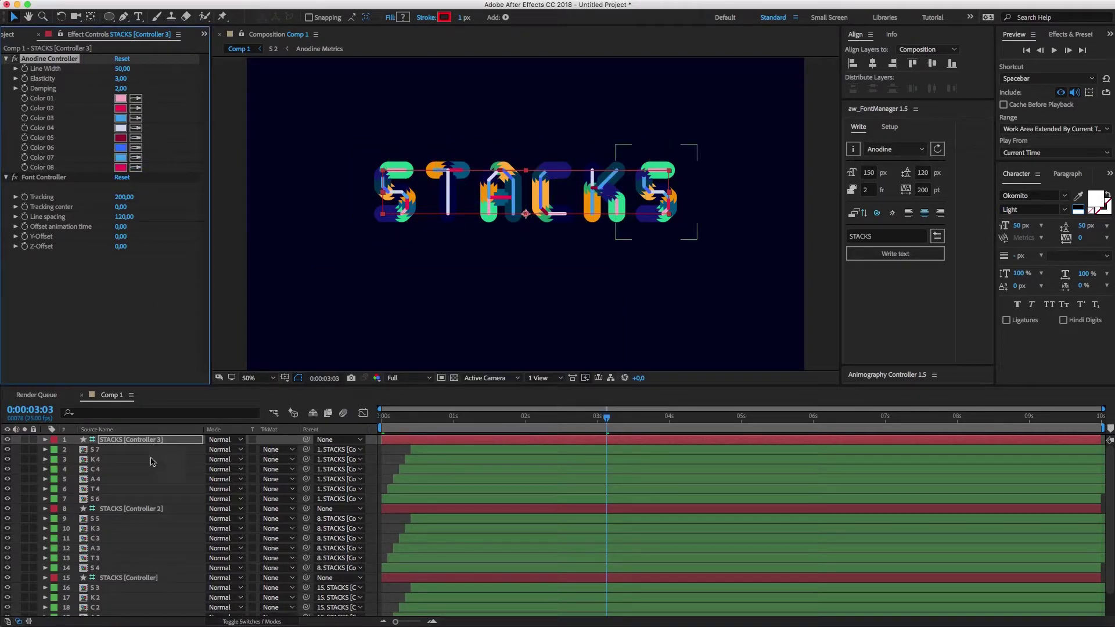
Step: On STACKS [Controller 2], sample red for Color 01, pink for Color 03 and light blue for Color 04
left_click(127, 509)
scroll(381, 319, "up", 2)
scroll(355, 227, "up", 2)
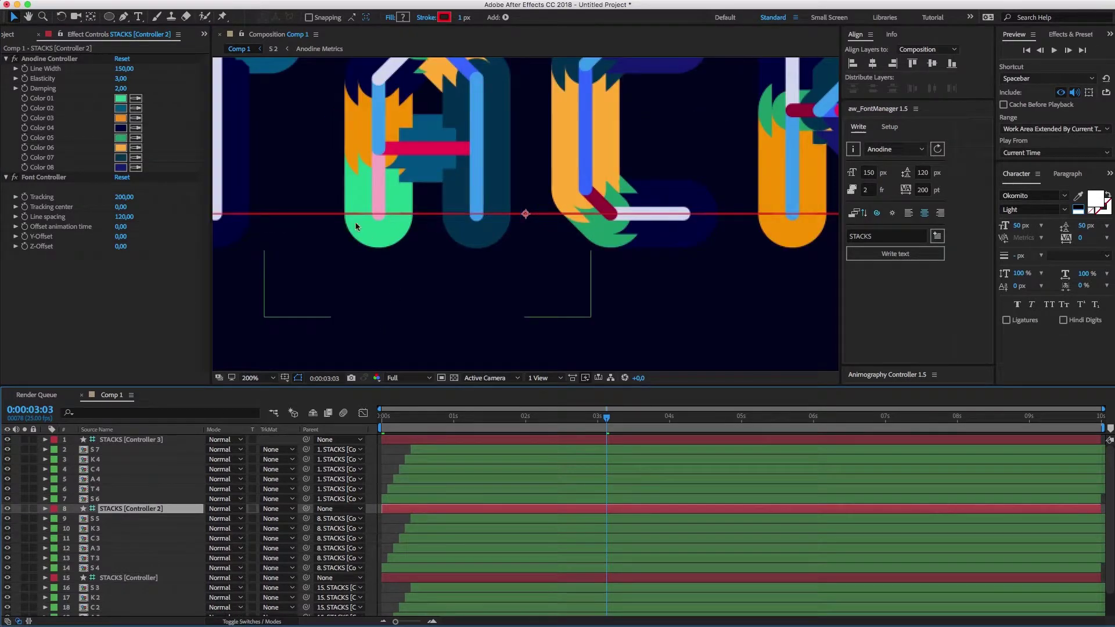
key("h")
left_click_drag(356, 226, 695, 321)
left_click(136, 98)
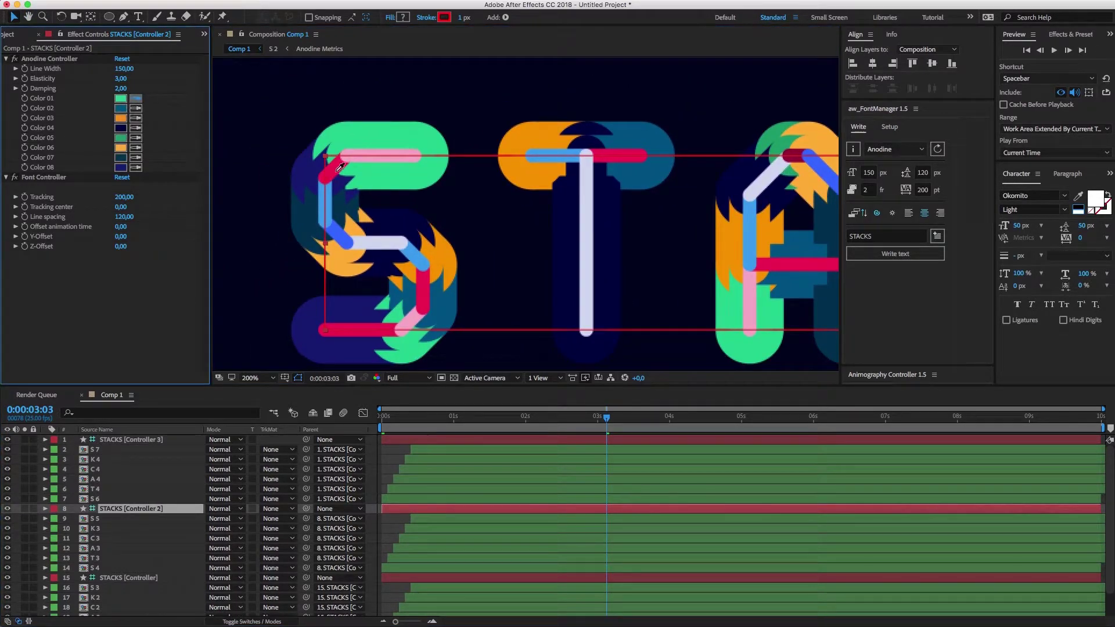
left_click(312, 171)
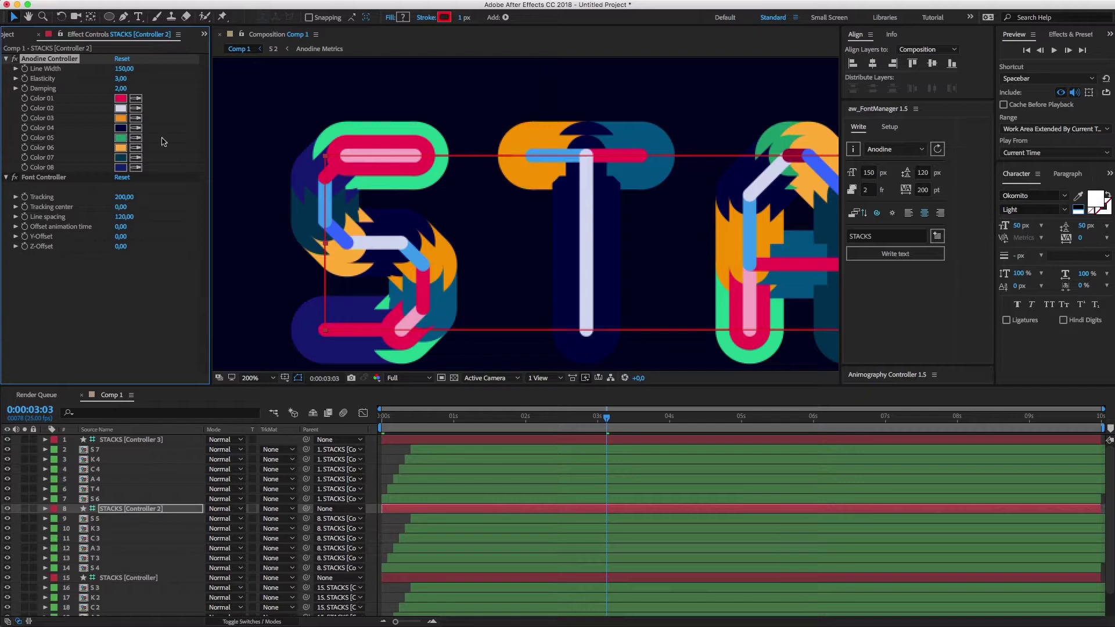
left_click(135, 118)
left_click(411, 320)
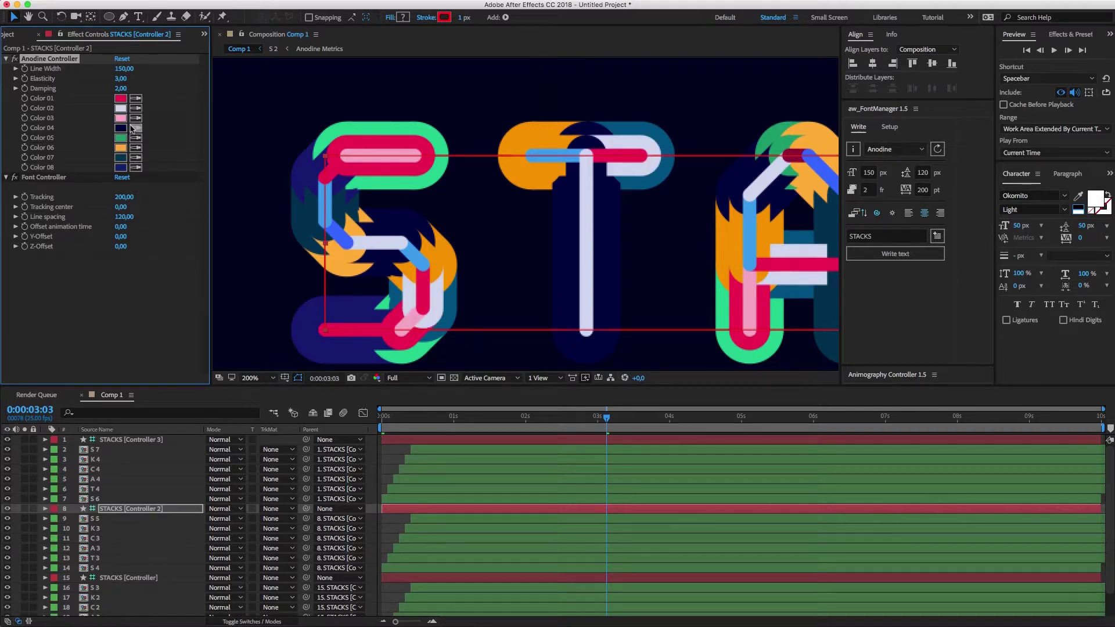
left_click(401, 243)
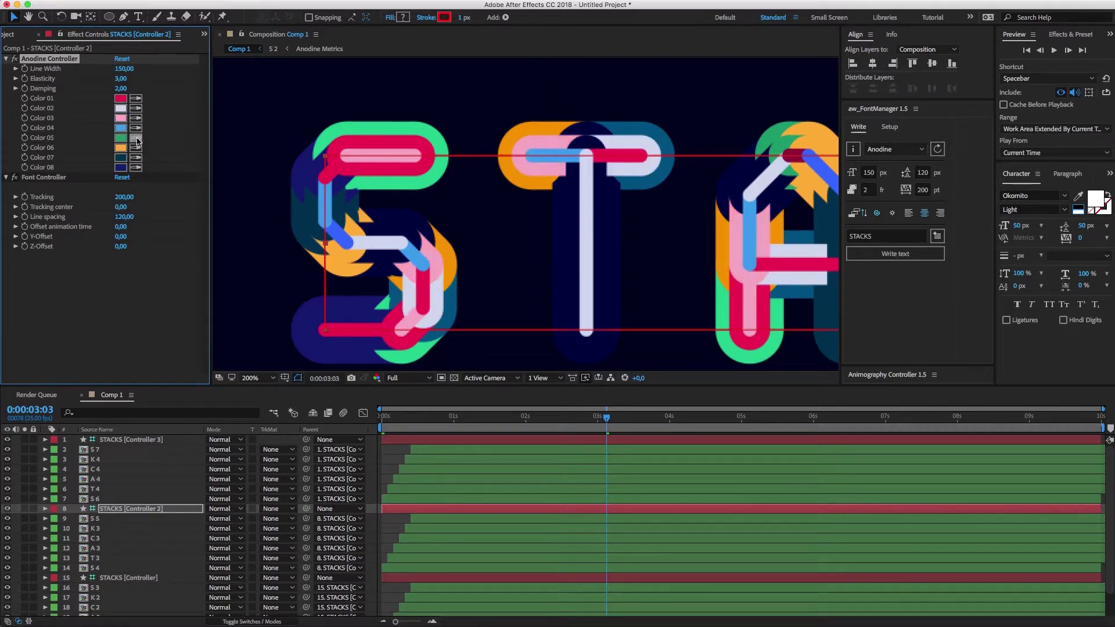
Step: Eyedrop lavender, dark red, pink and blue from the letters into Colors 05, 06, 07 and 08
left_click(381, 245)
left_click(135, 147)
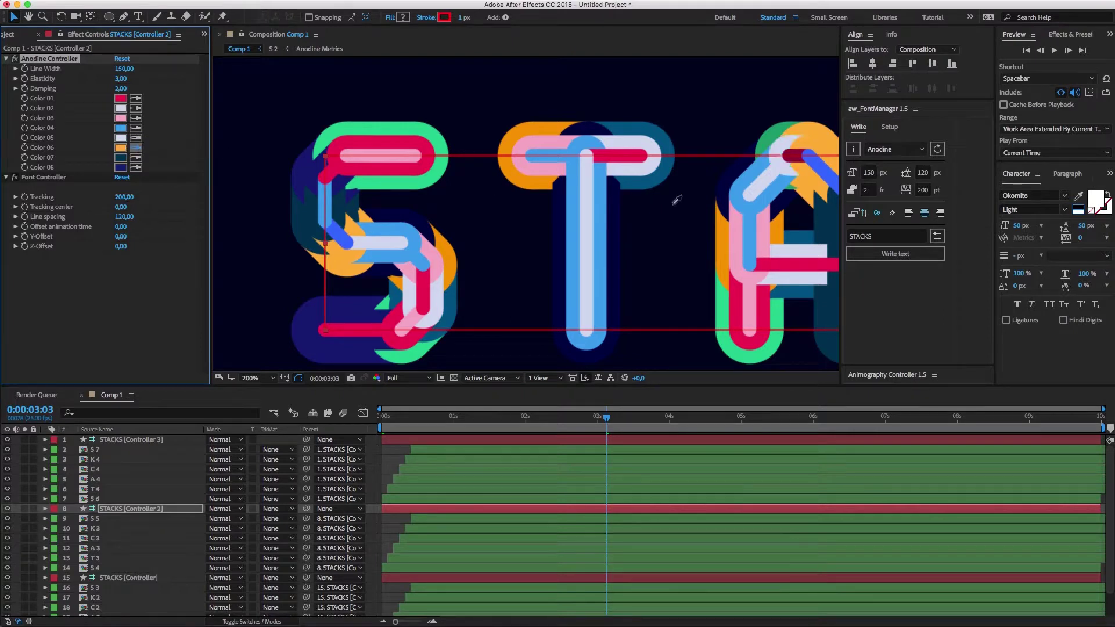
left_click(796, 154)
left_click(135, 158)
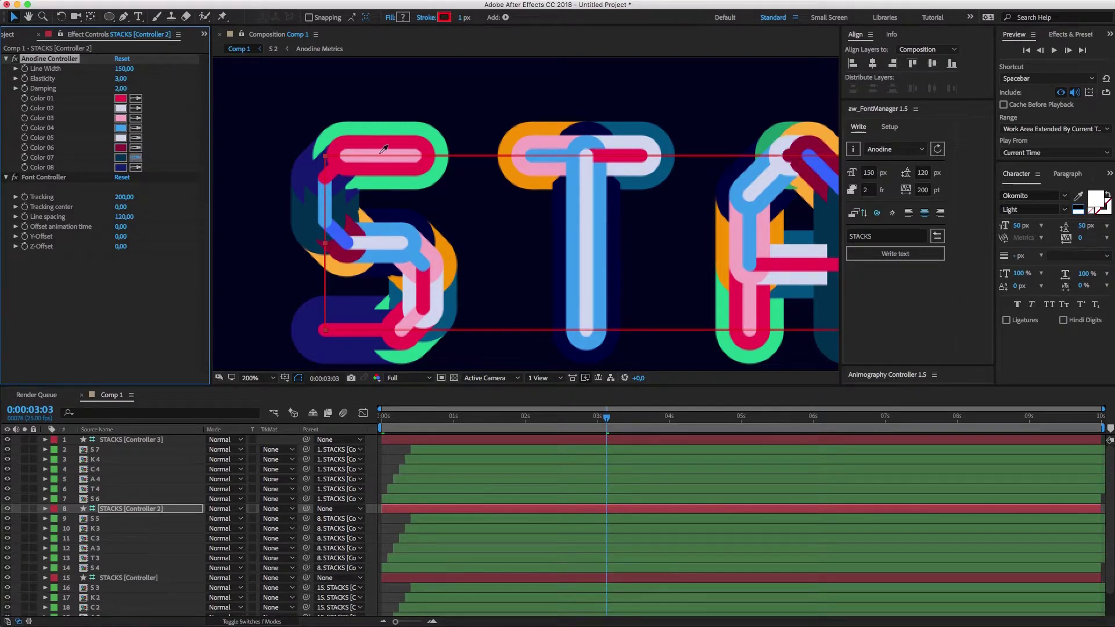
left_click(387, 149)
left_click(135, 167)
left_click(586, 233)
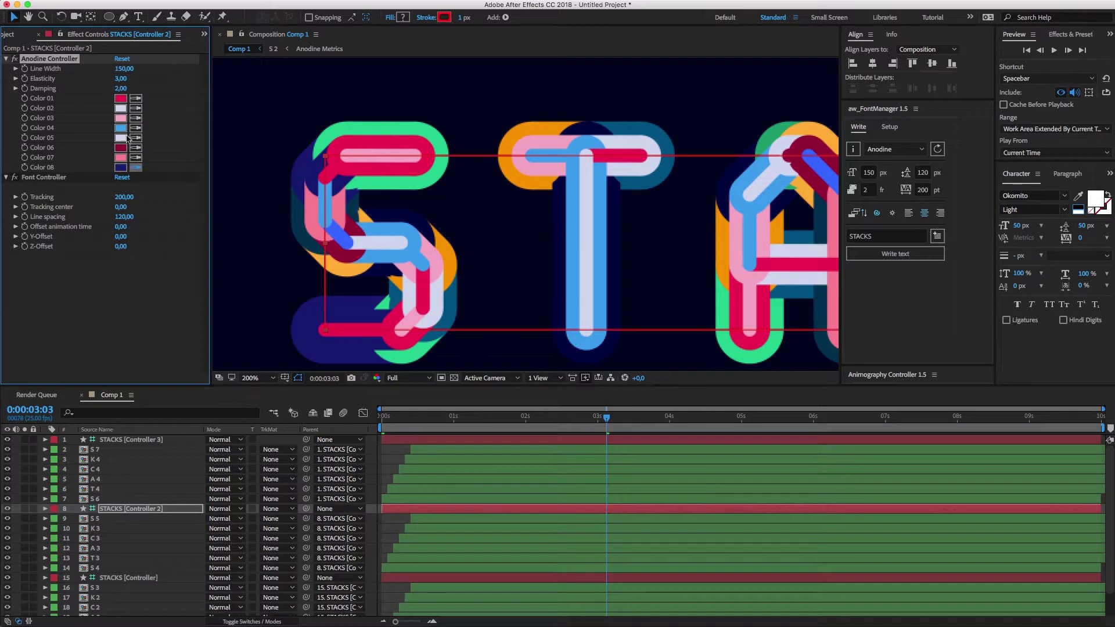
Step: On STACKS [Controller], sample pink for Color 01, lavender for 02, blue for 04 and maroon for 05
left_click(134, 578)
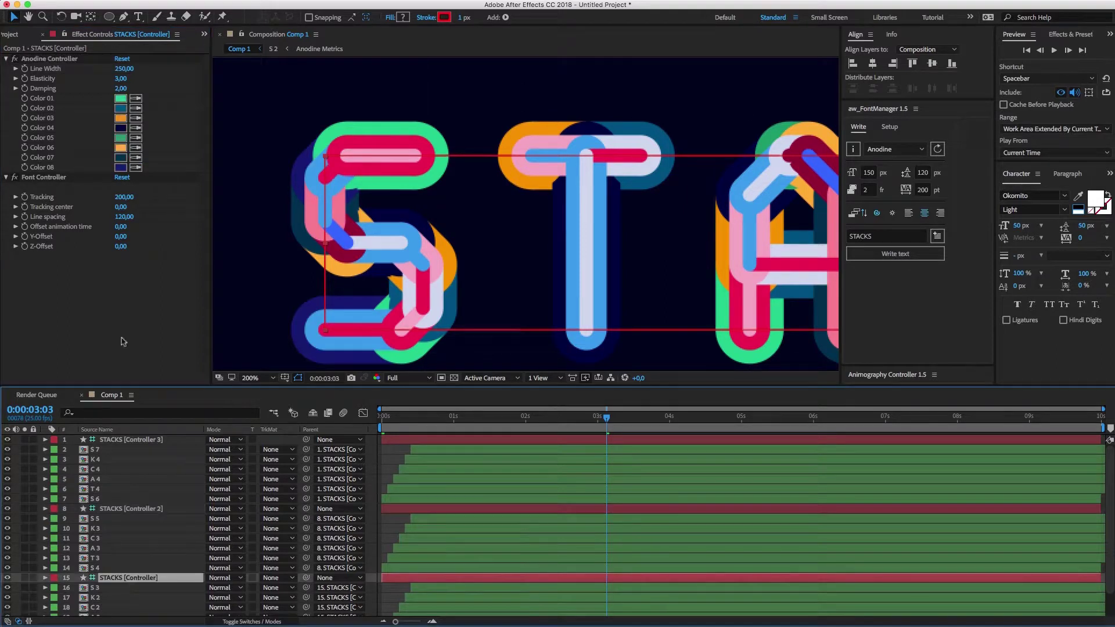
left_click(135, 98)
left_click(384, 156)
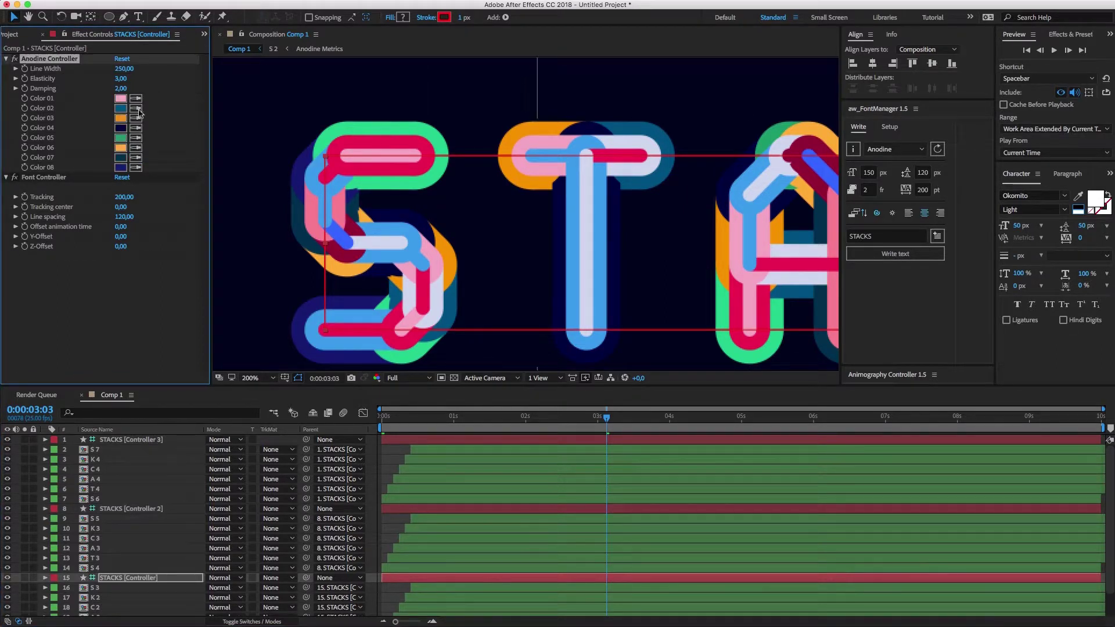
left_click(135, 108)
left_click(372, 241)
left_click(135, 128)
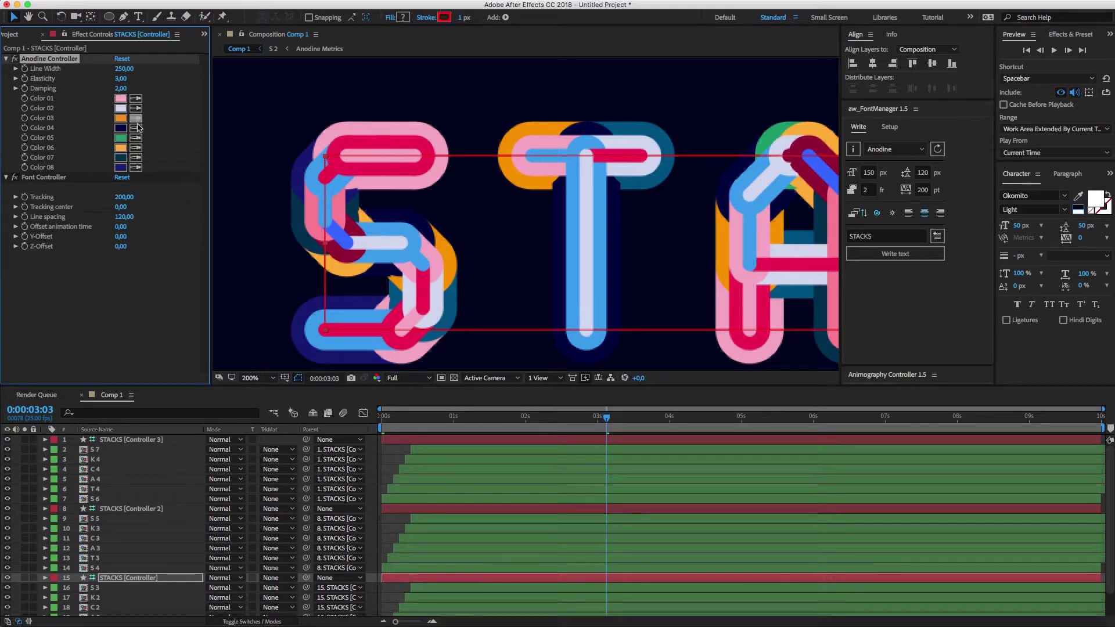
left_click(343, 232)
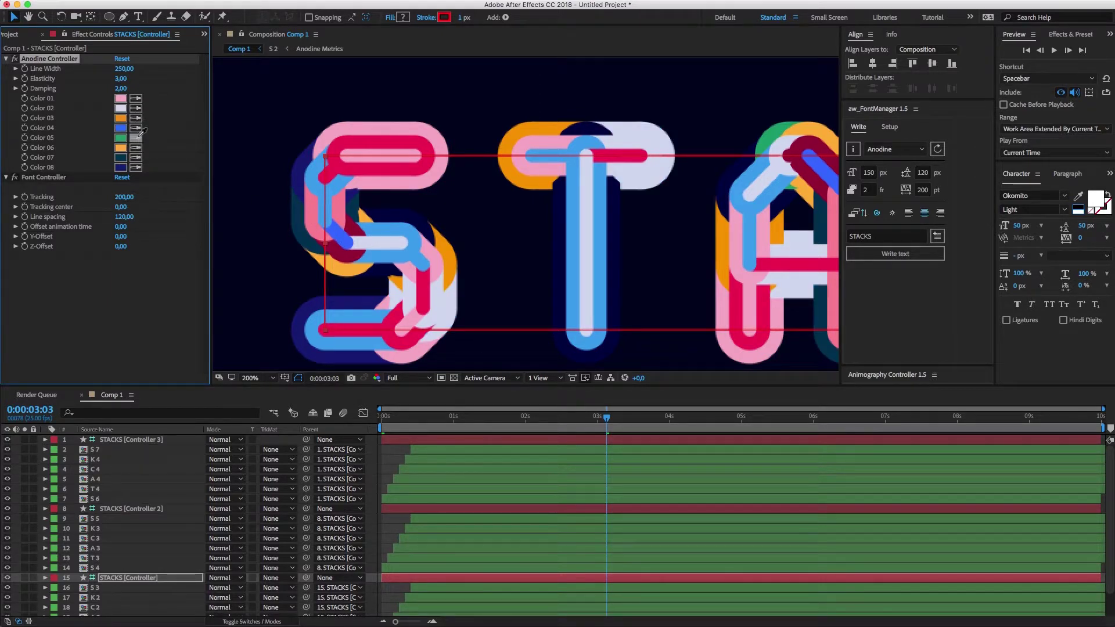
left_click(136, 137)
left_click(353, 222)
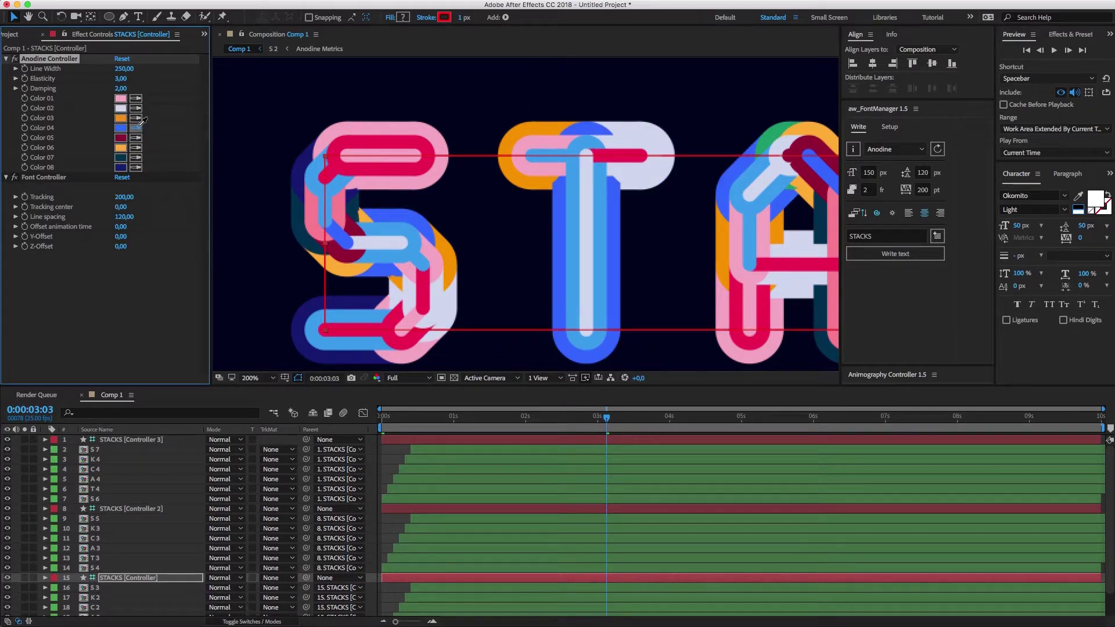
Step: Make Color 04 lavender, then sample pink, maroon, blue and crimson into Colors 03, 06, 07 and 08
left_click(124, 110)
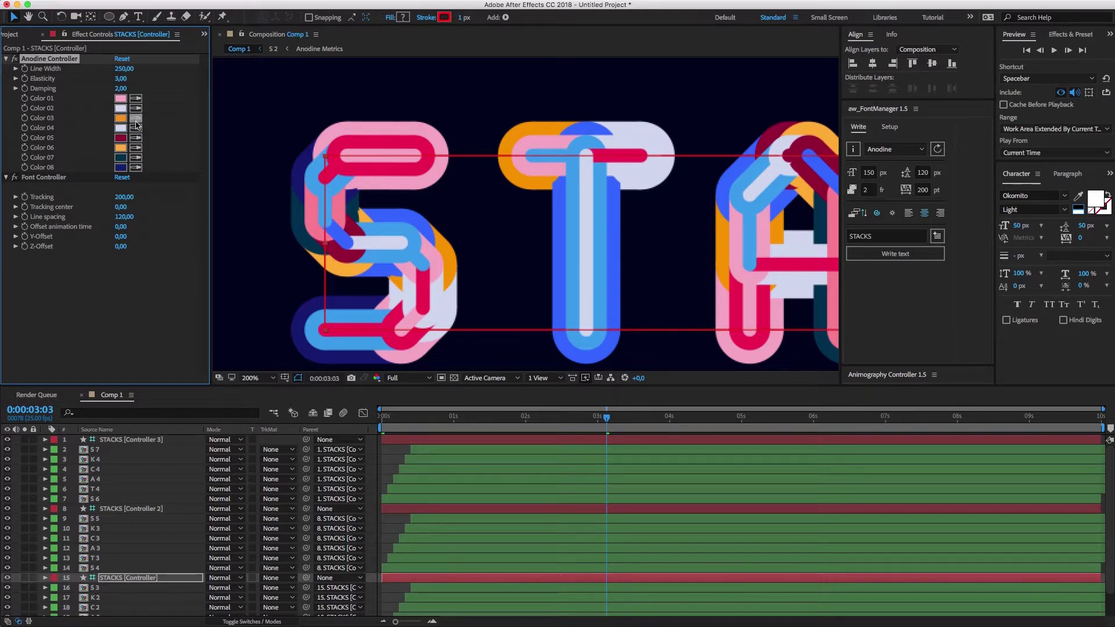
left_click(136, 118)
left_click(341, 200)
left_click(136, 148)
left_click(359, 225)
left_click(136, 157)
left_click(403, 215)
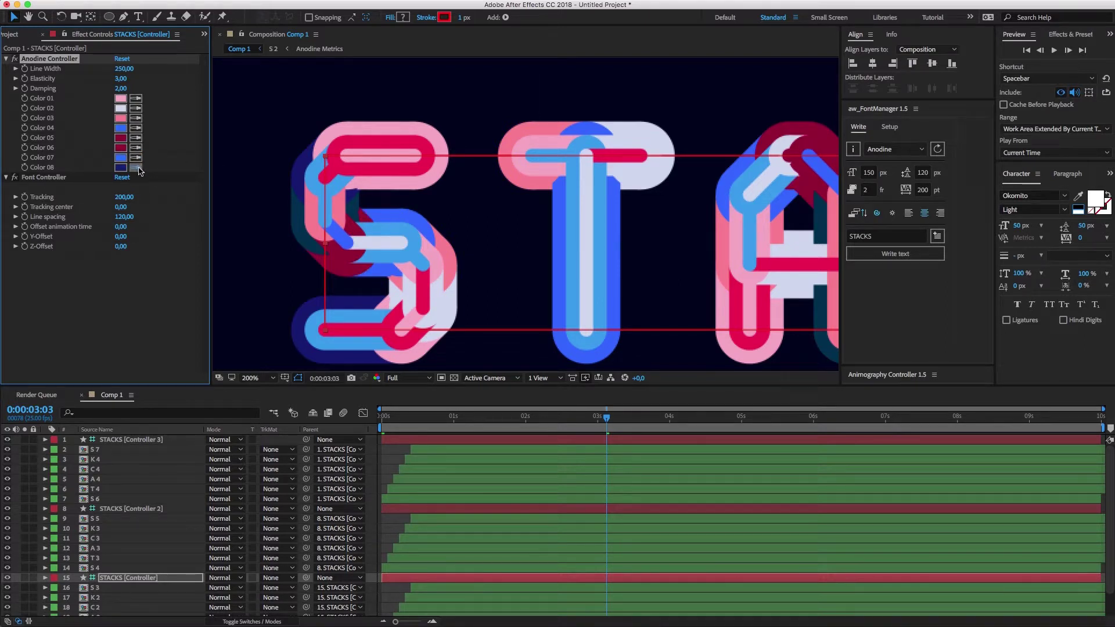
left_click(138, 168)
left_click(366, 148)
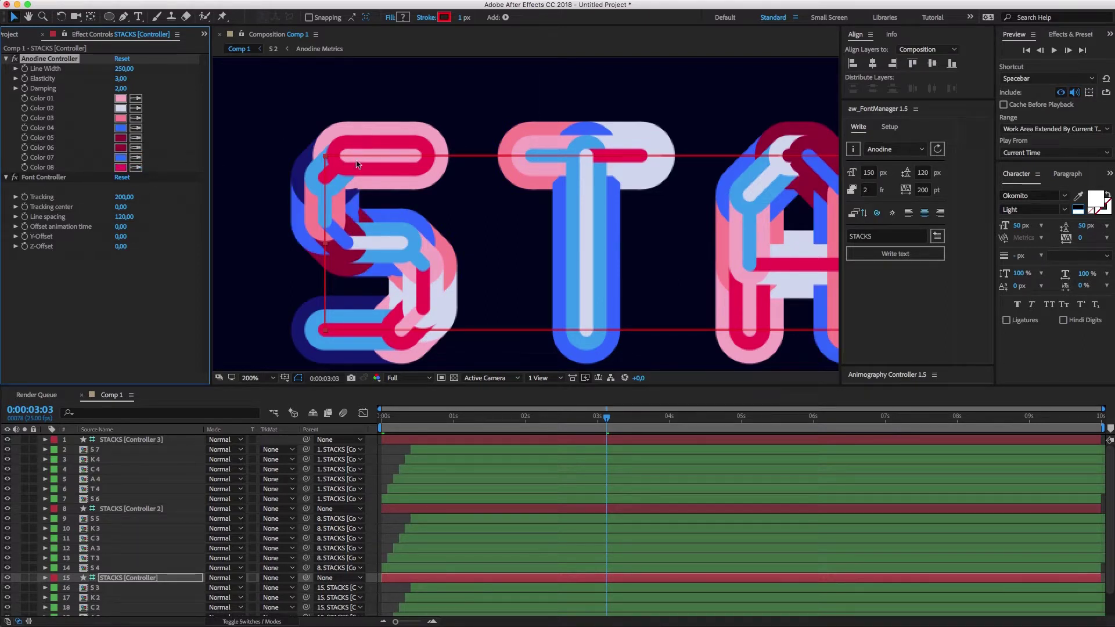
left_click(397, 457)
Step: Hide the STACKS [Controller], [Controller 2] and [Controller 3] layers
scroll(594, 333, "down", 4)
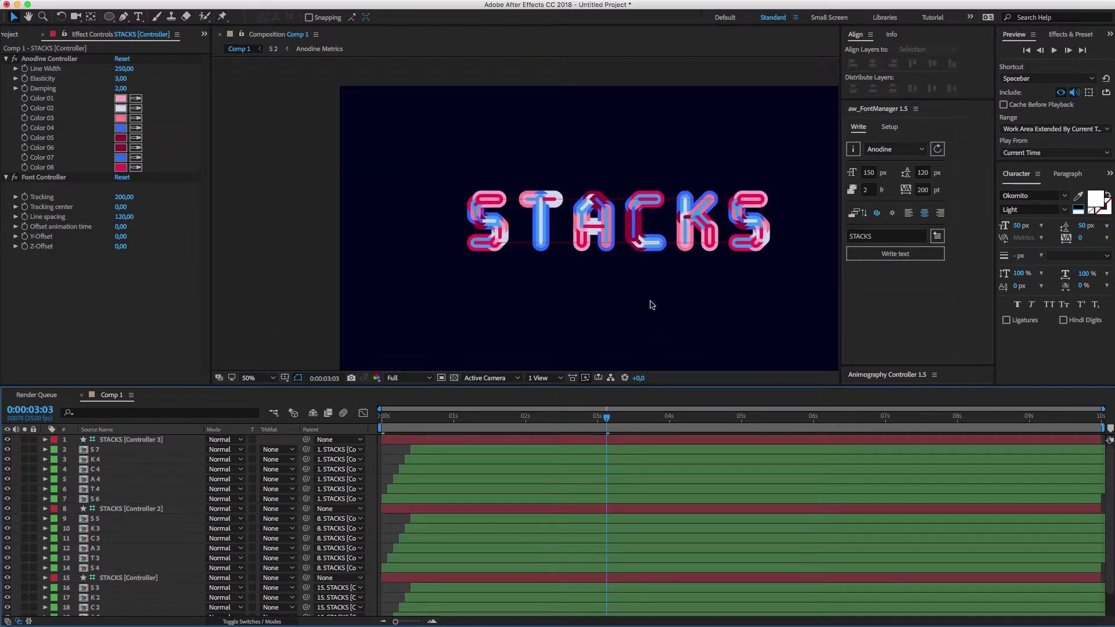
left_click_drag(652, 305, 525, 259)
left_click(7, 578)
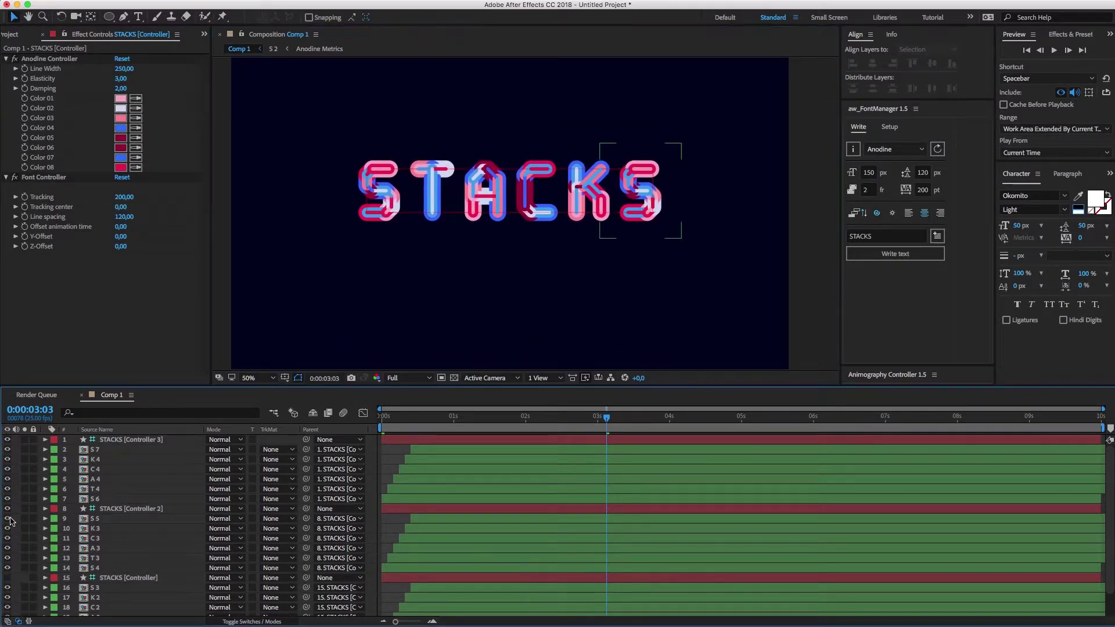
left_click(7, 509)
left_click(7, 439)
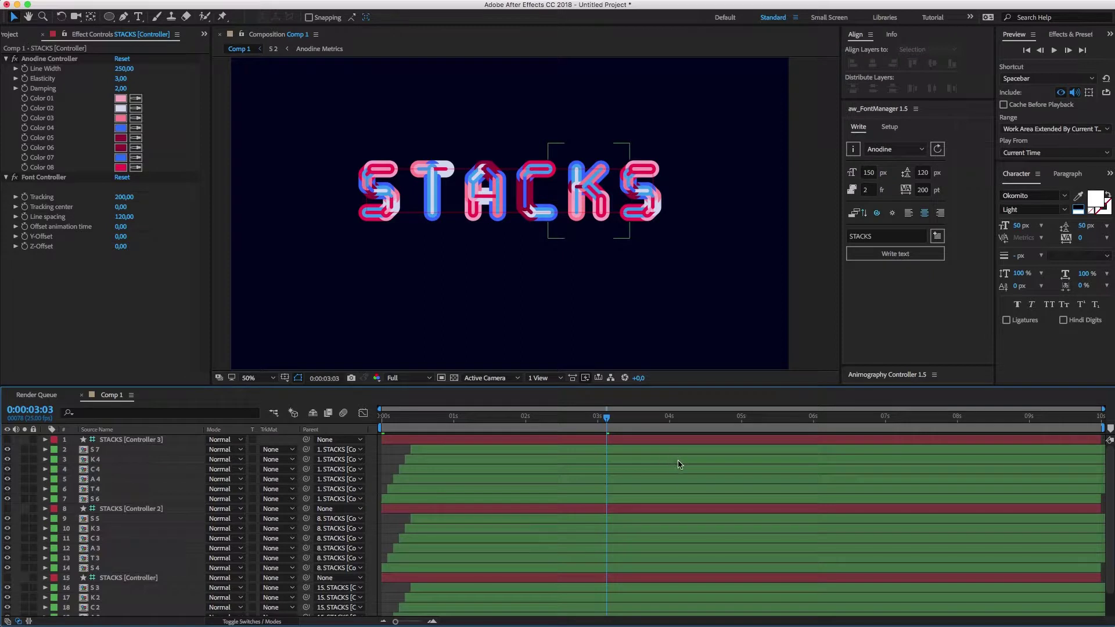
Step: End the work area at 3:03 and preview the STACKS animation from the start
key("n")
left_click(381, 417)
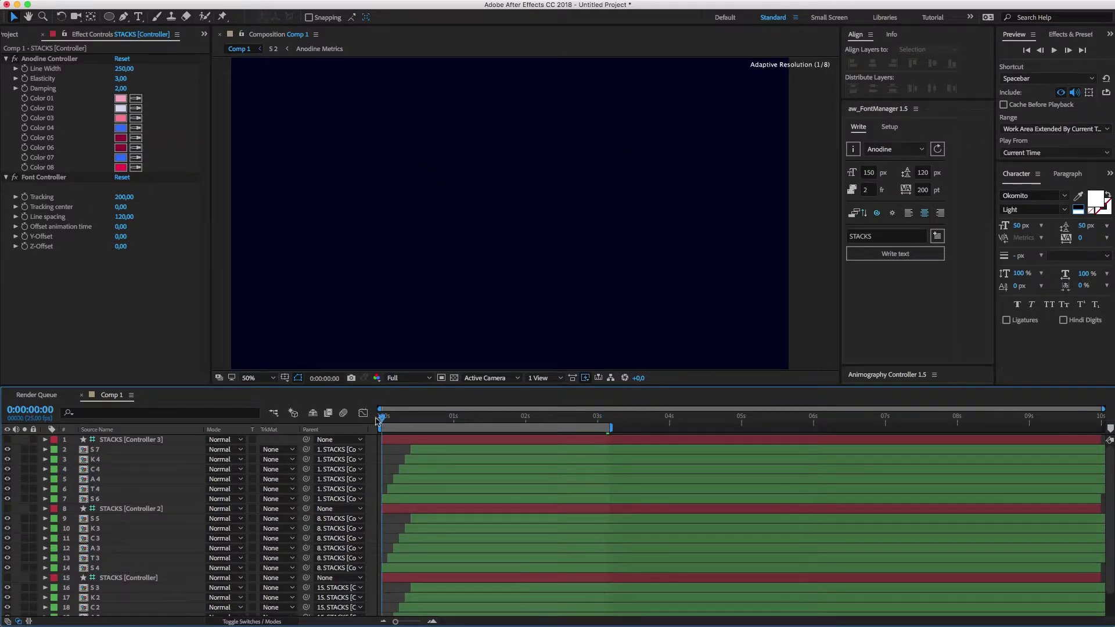
key("space")
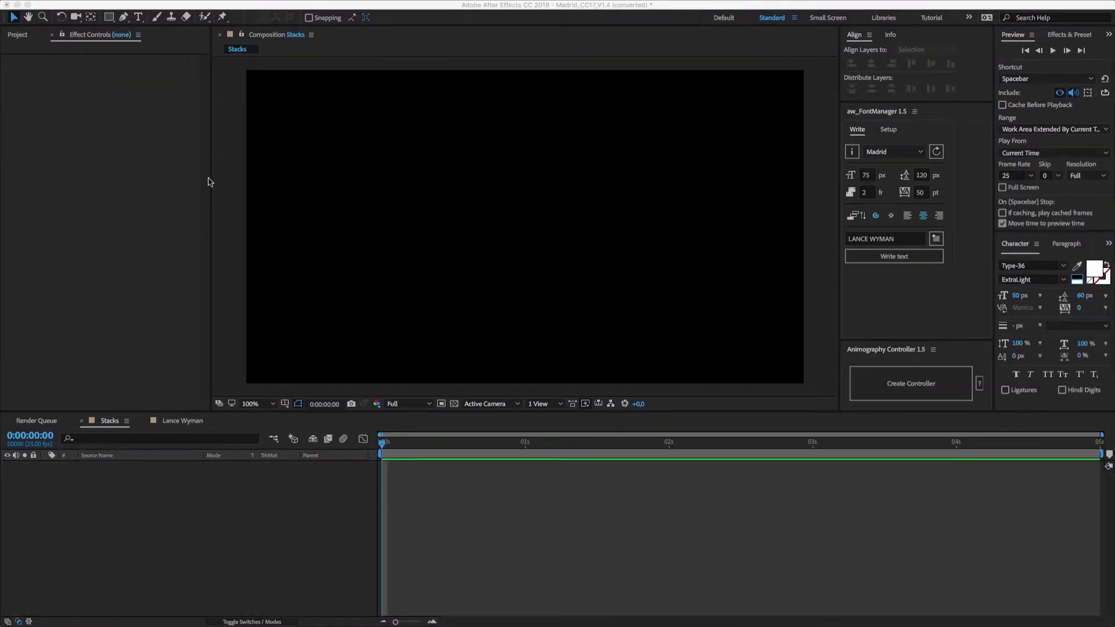
Step: Open the Lance Wyman composition, enable motion blur, and scrub to 1:21 to show the text
left_click(183, 428)
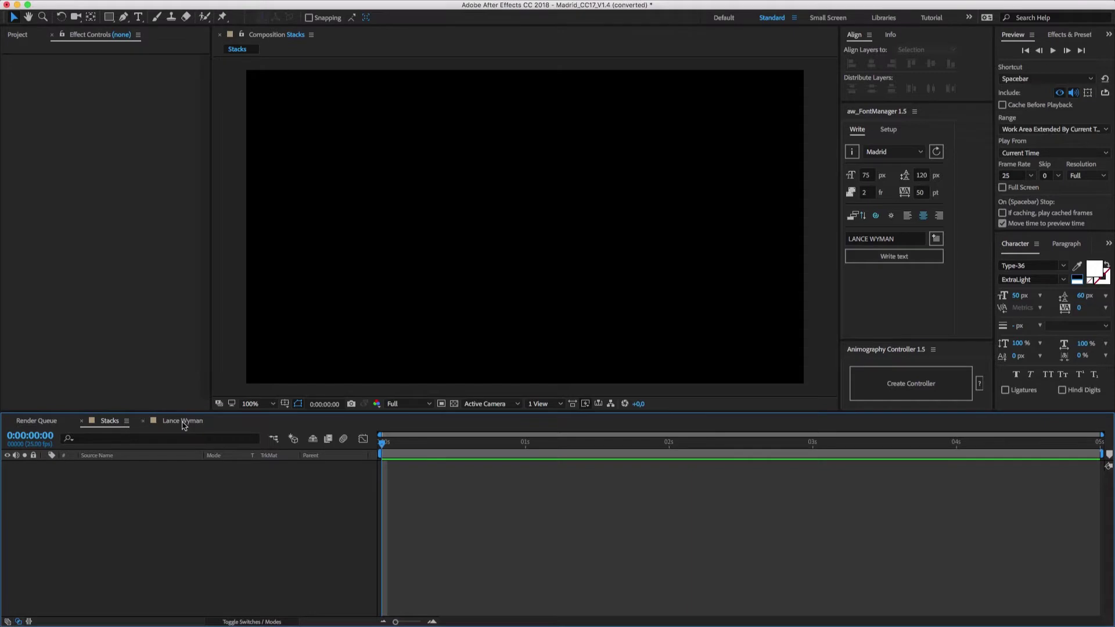
left_click(183, 426)
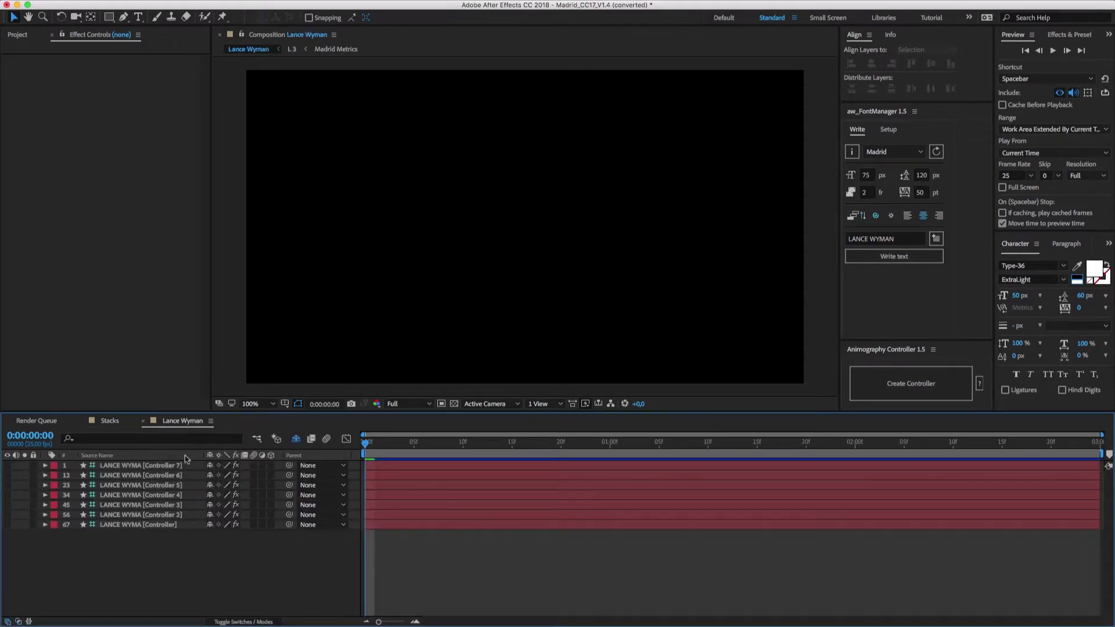
left_click(296, 440)
left_click_drag(369, 445, 814, 458)
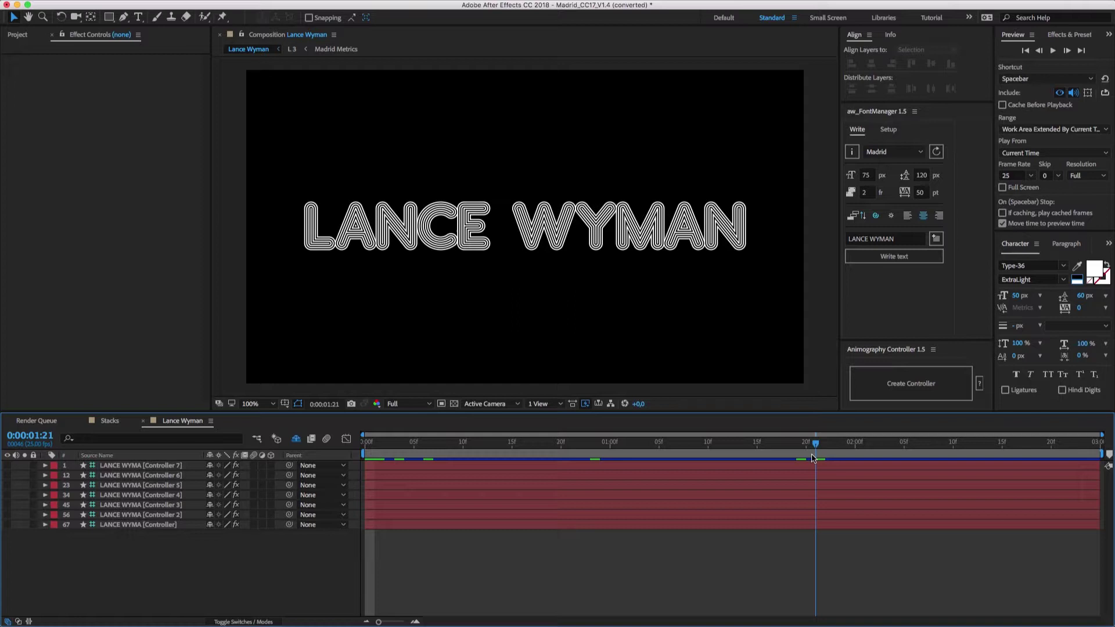
Step: Toggle the hidden letter layers on and off, then preview the LANCE WYMAN animation from the start
left_click(296, 440)
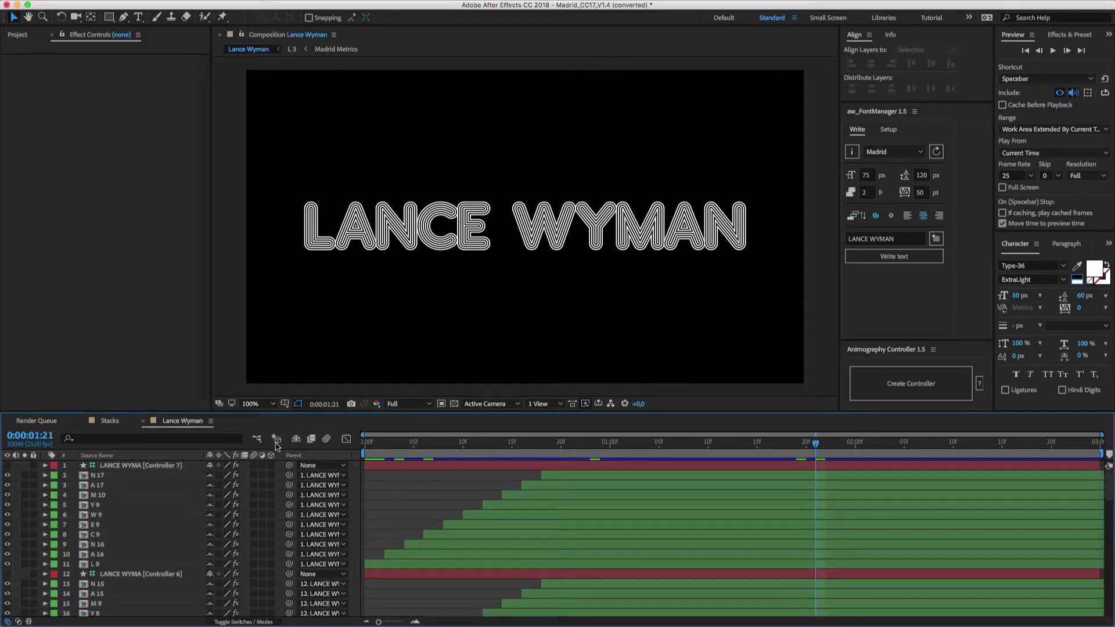
left_click(296, 440)
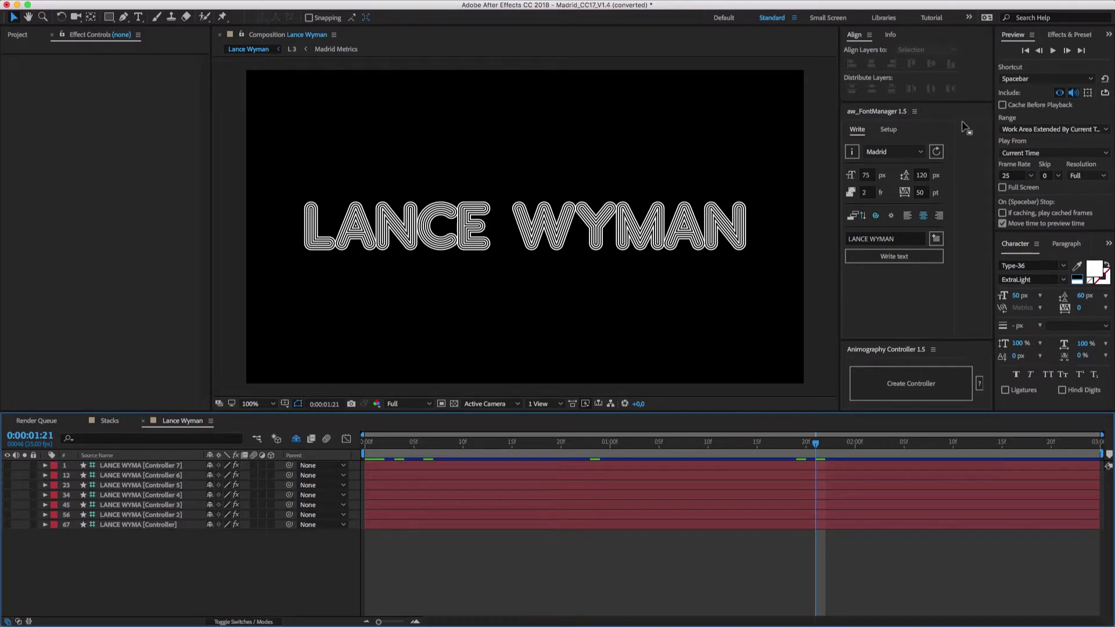
left_click(1026, 51)
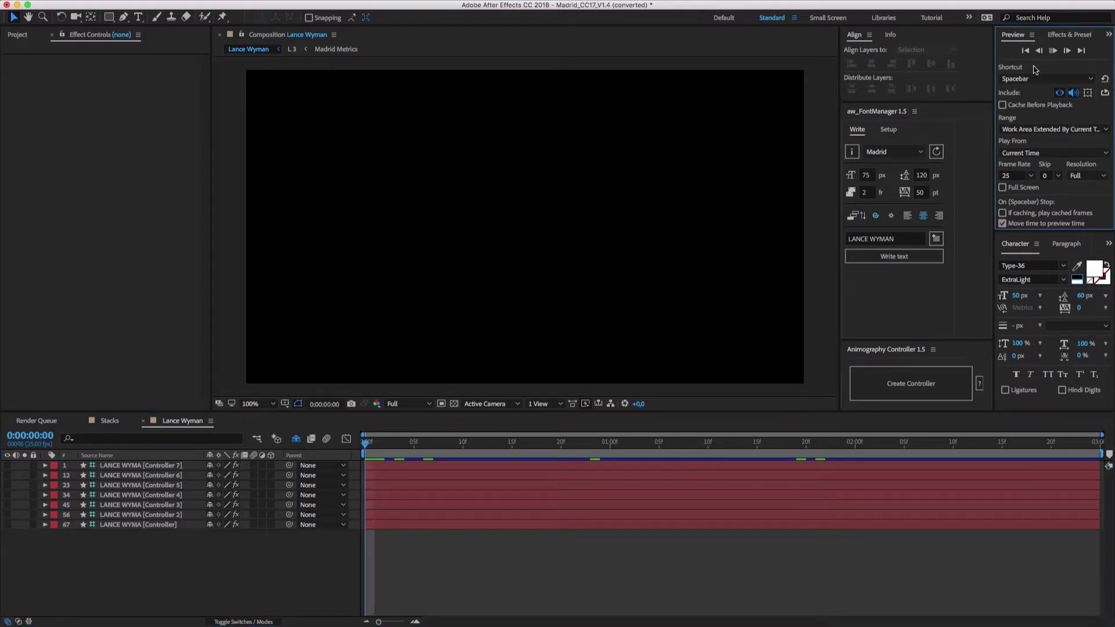
left_click(1053, 51)
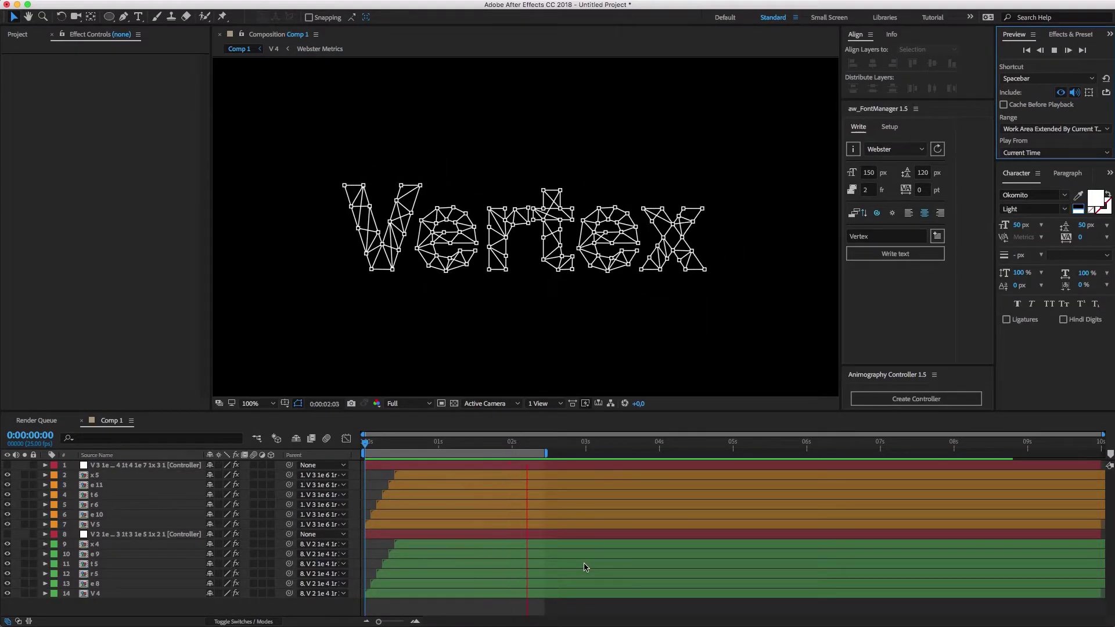
Step: Stop the Vertex preview, check the transparency grid, and hide letter layers x 5 through V 5
left_click(468, 445)
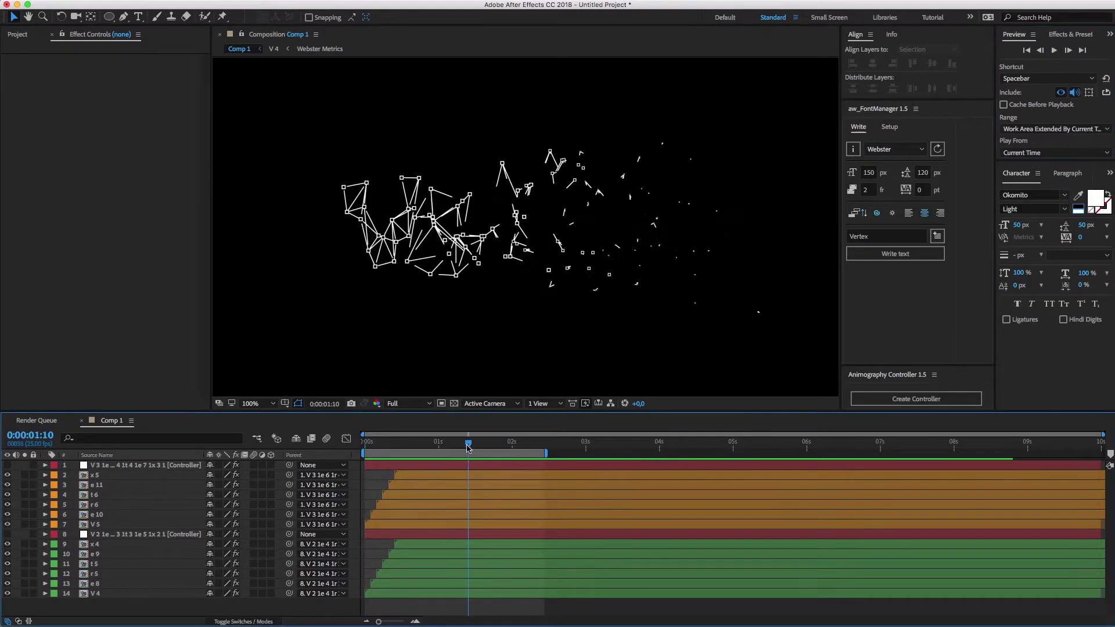
left_click(455, 406)
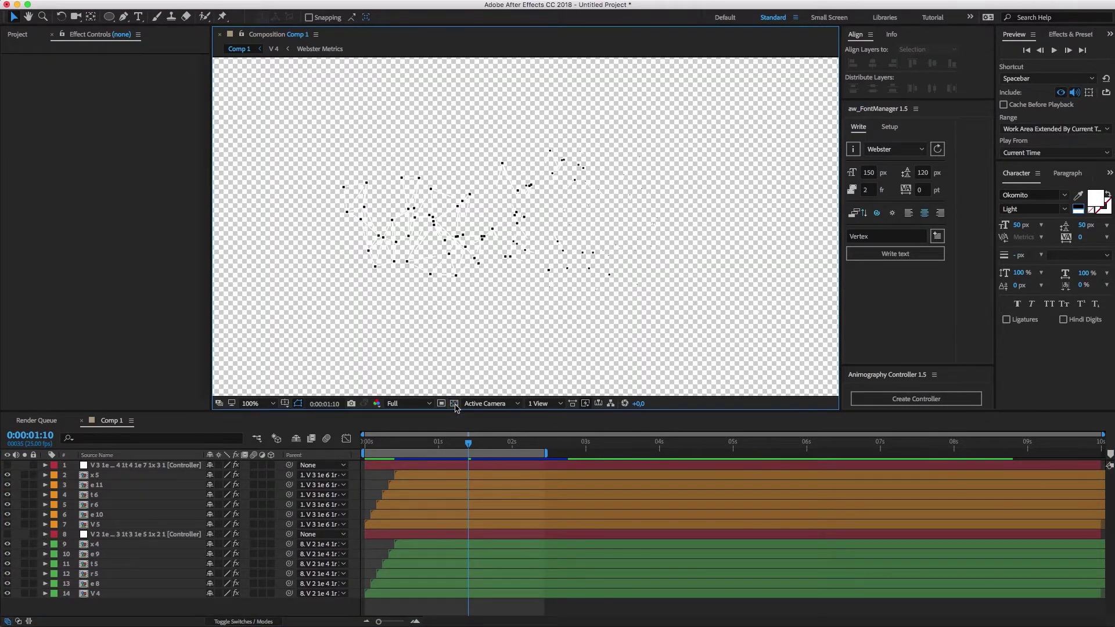
left_click(455, 405)
left_click(93, 475)
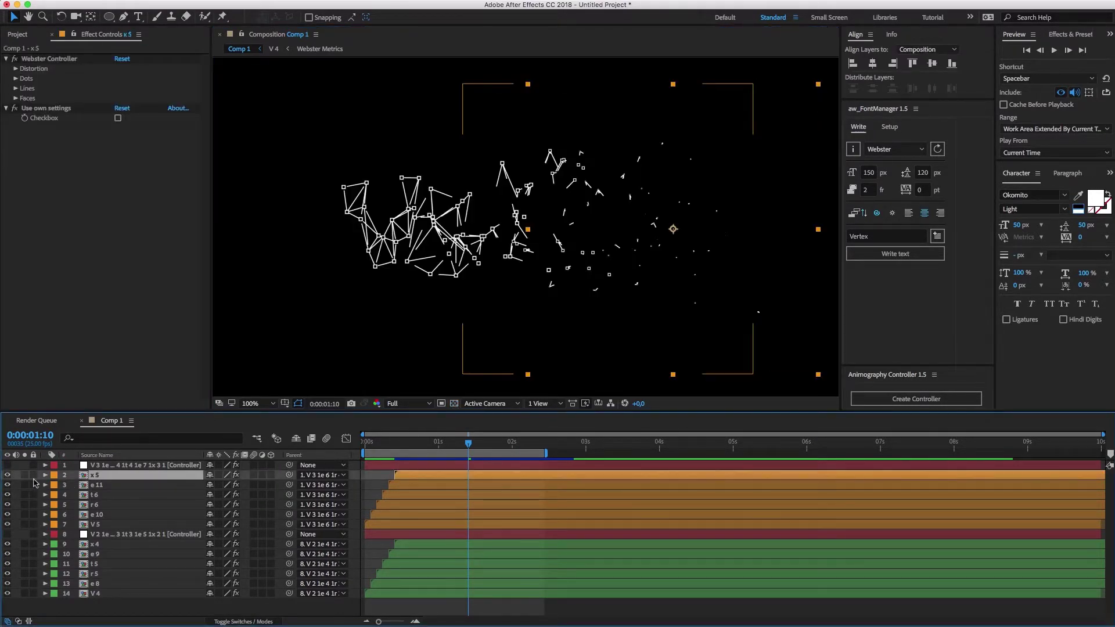
left_click_drag(7, 475, 7, 526)
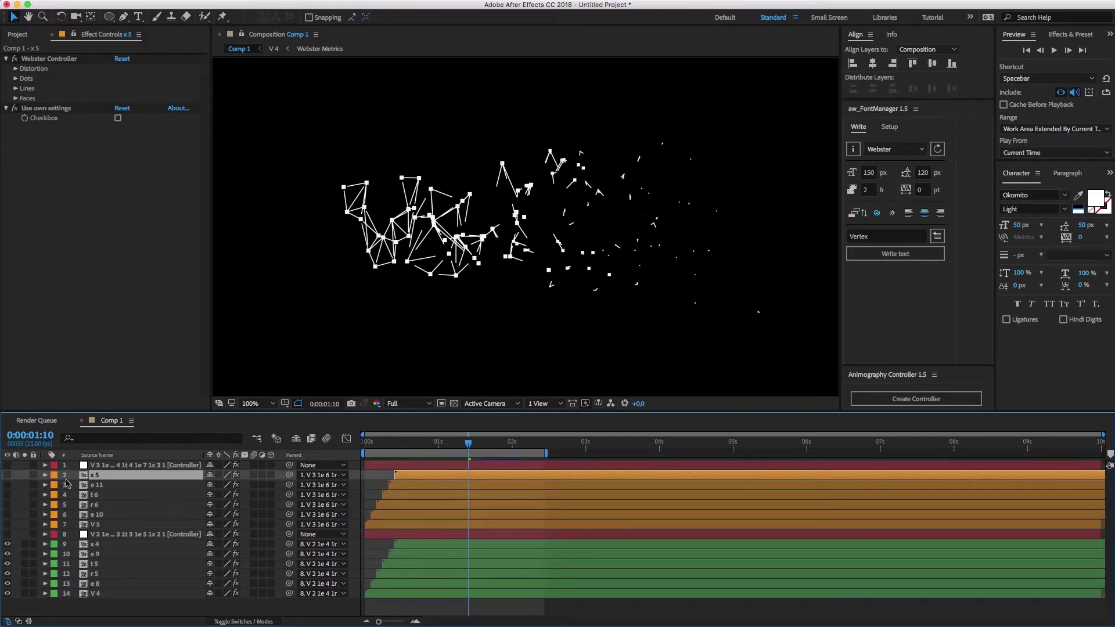
Step: Inspect the Vertex controller's Distortion, Lines and Dots settings
left_click(69, 465)
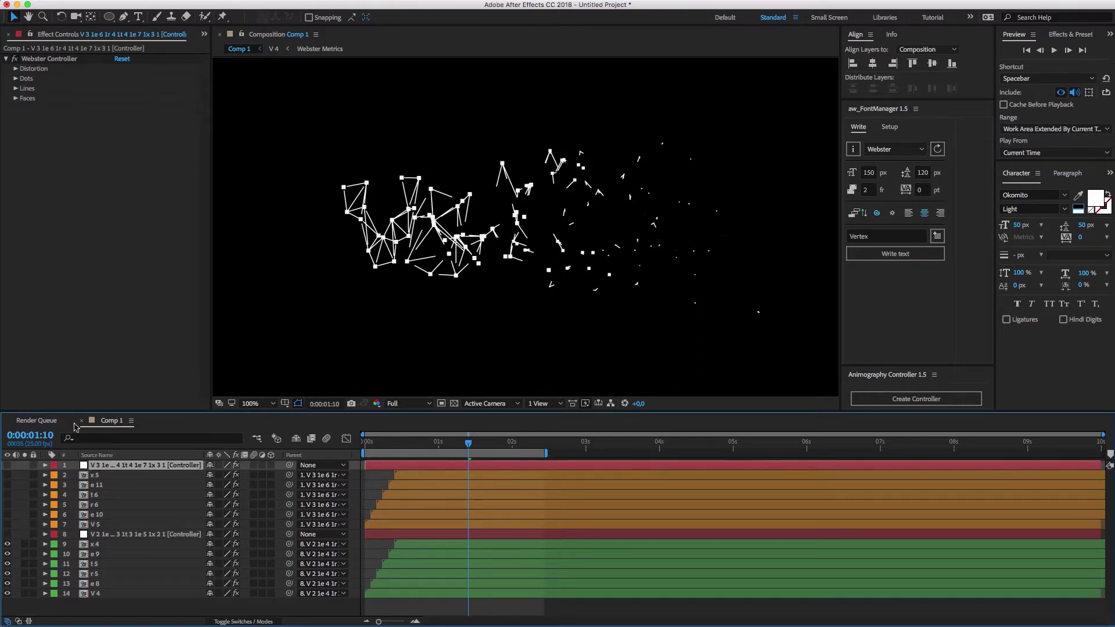
left_click(16, 68)
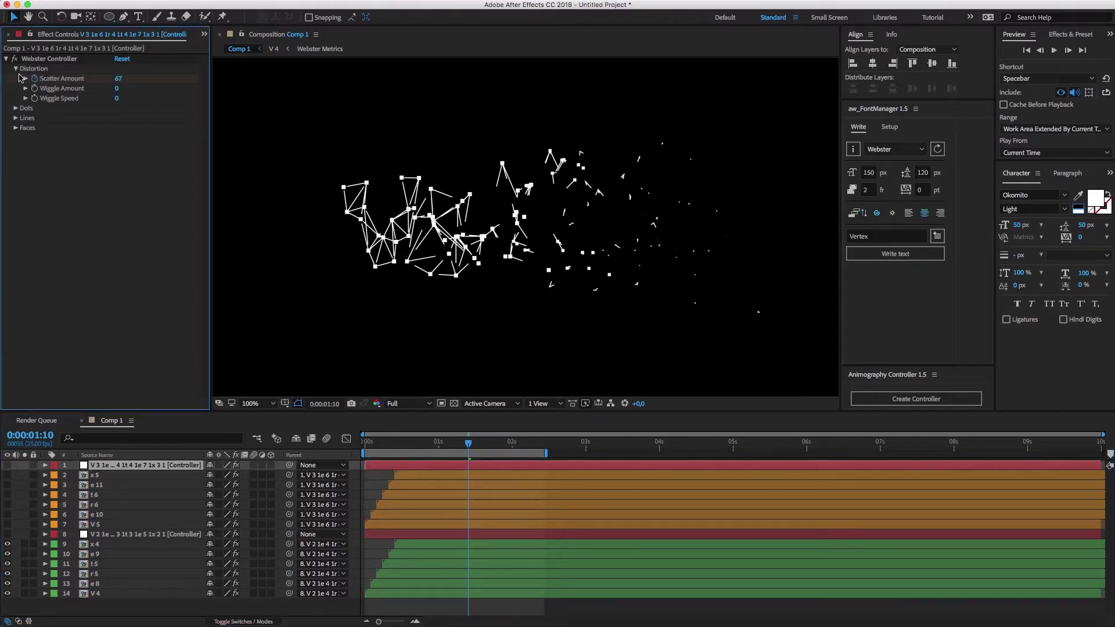
left_click(15, 118)
left_click(16, 69)
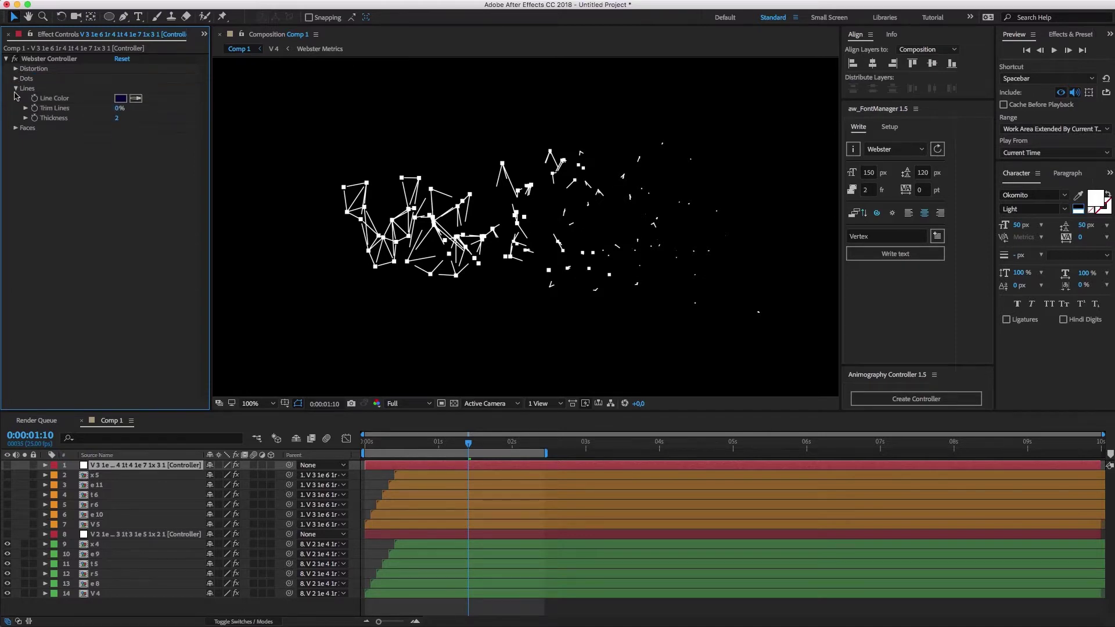
left_click(16, 79)
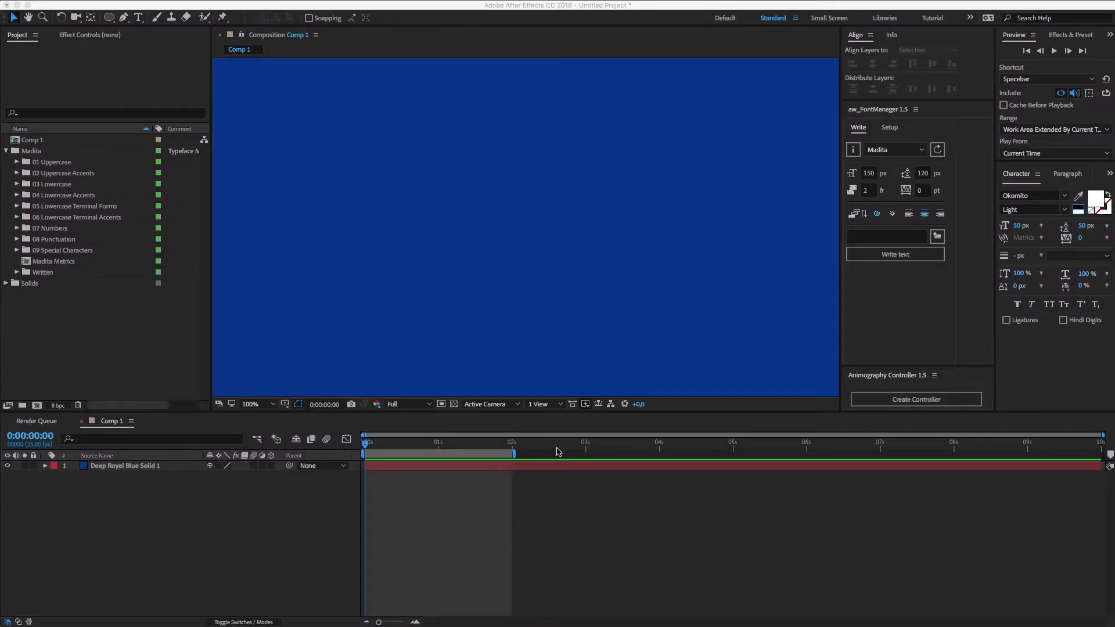
Step: Generate the word Depth as animated letter layers three times in aw_FontManager
left_click(865, 237)
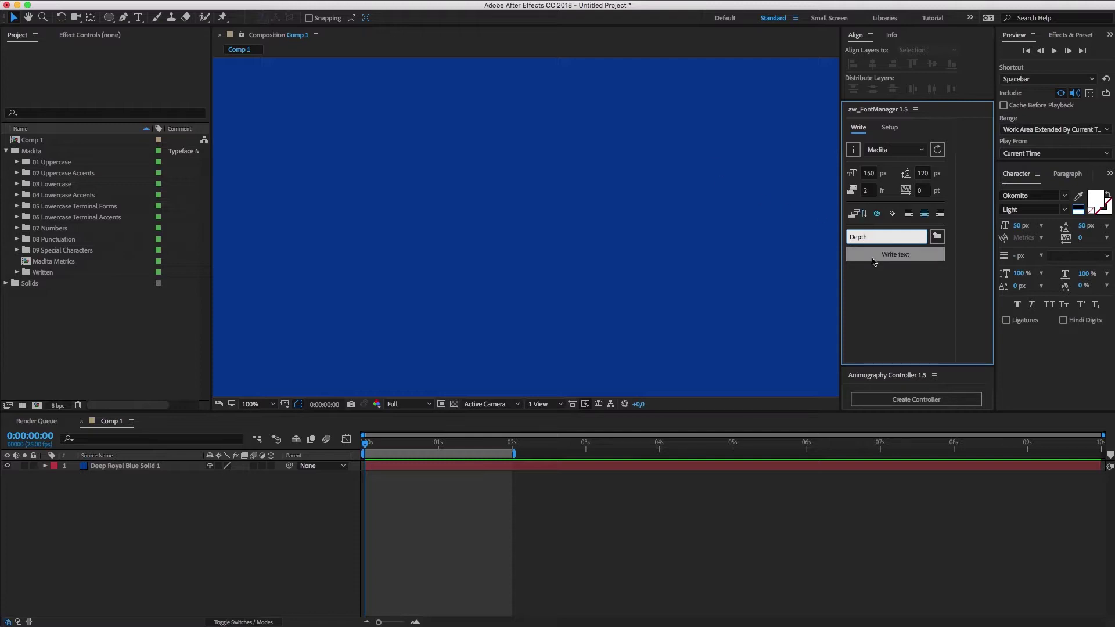
left_click(895, 254)
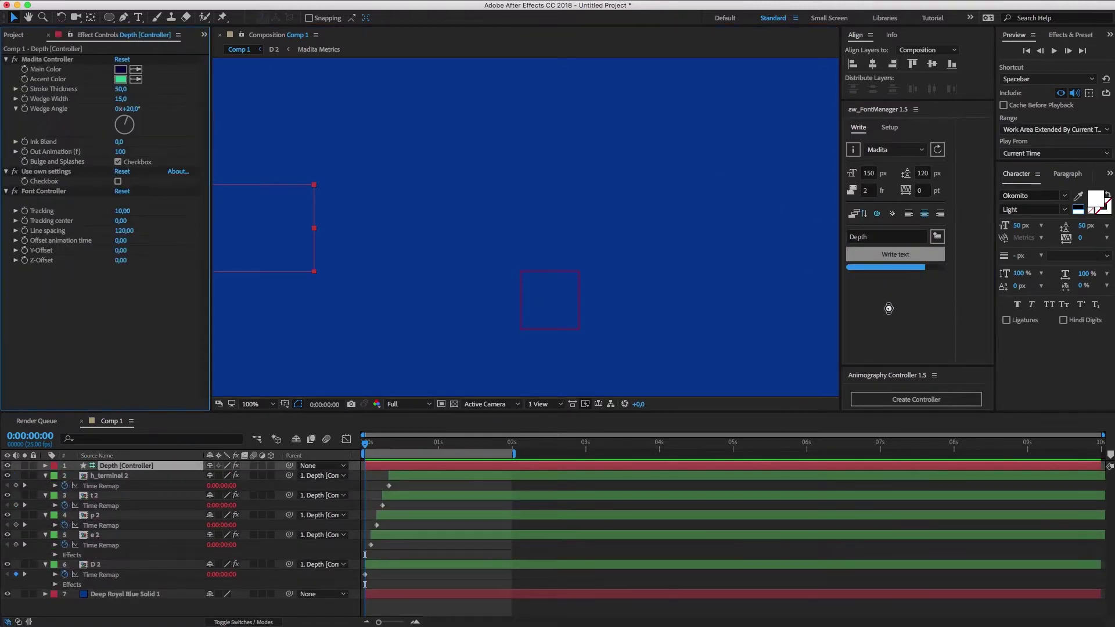
left_click(886, 256)
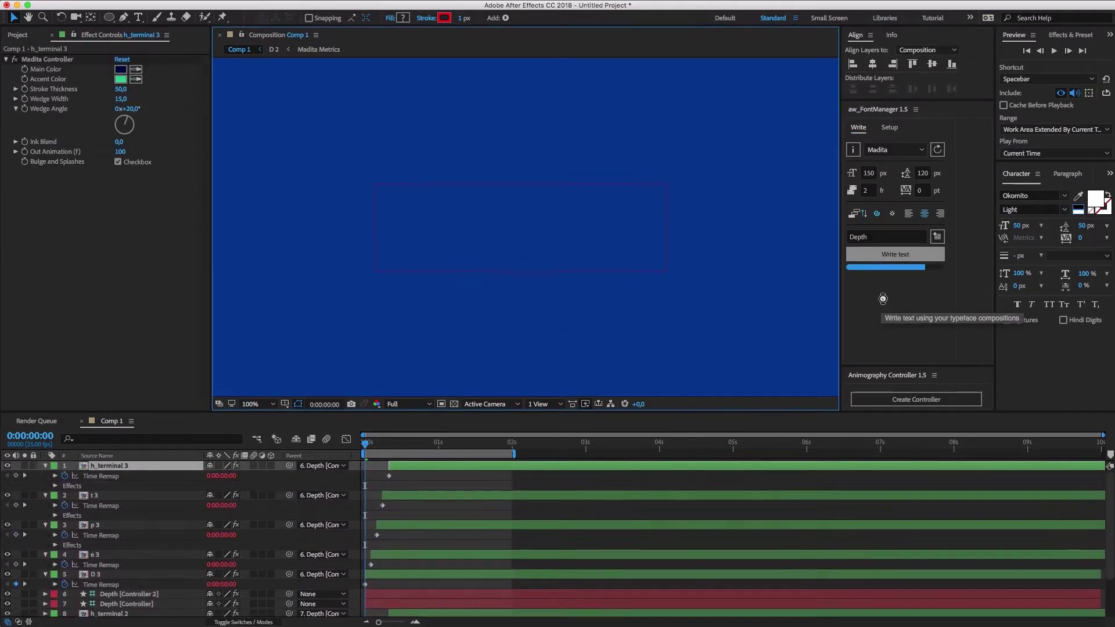
left_click(892, 256)
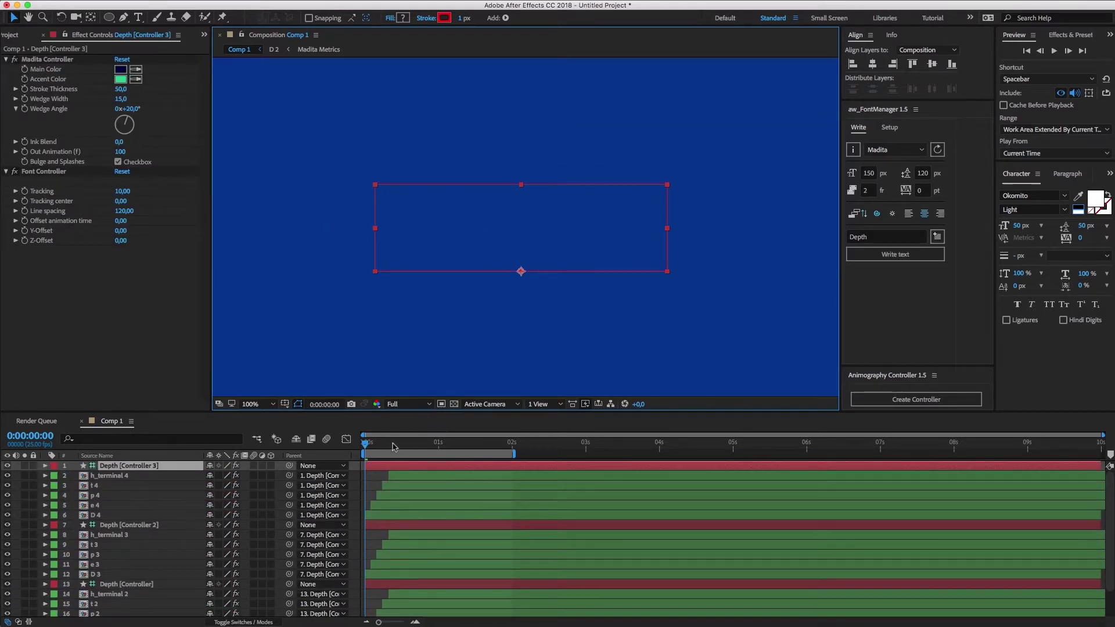
Step: Preview the Depth animation and hide all three controller layers
left_click(379, 480)
key("space")
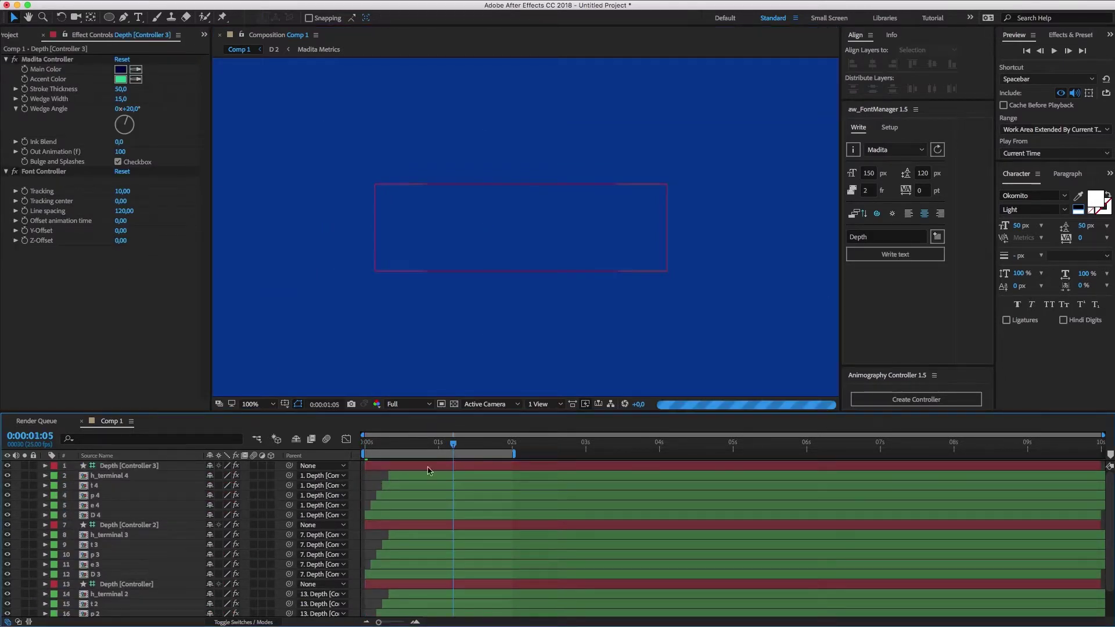
left_click(7, 585)
left_click(7, 525)
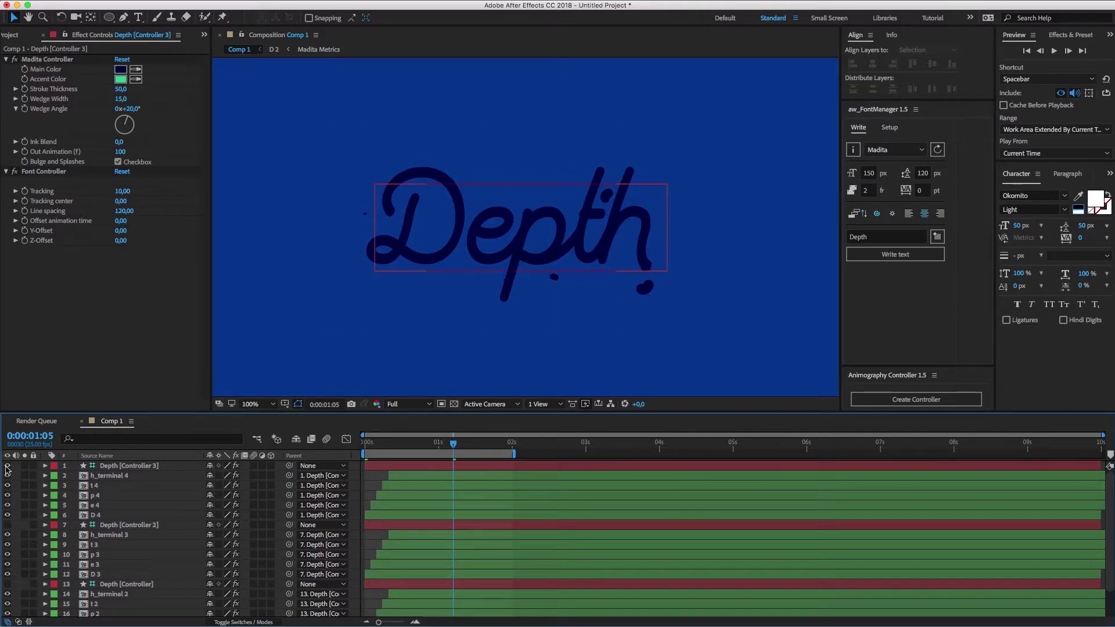
left_click(7, 465)
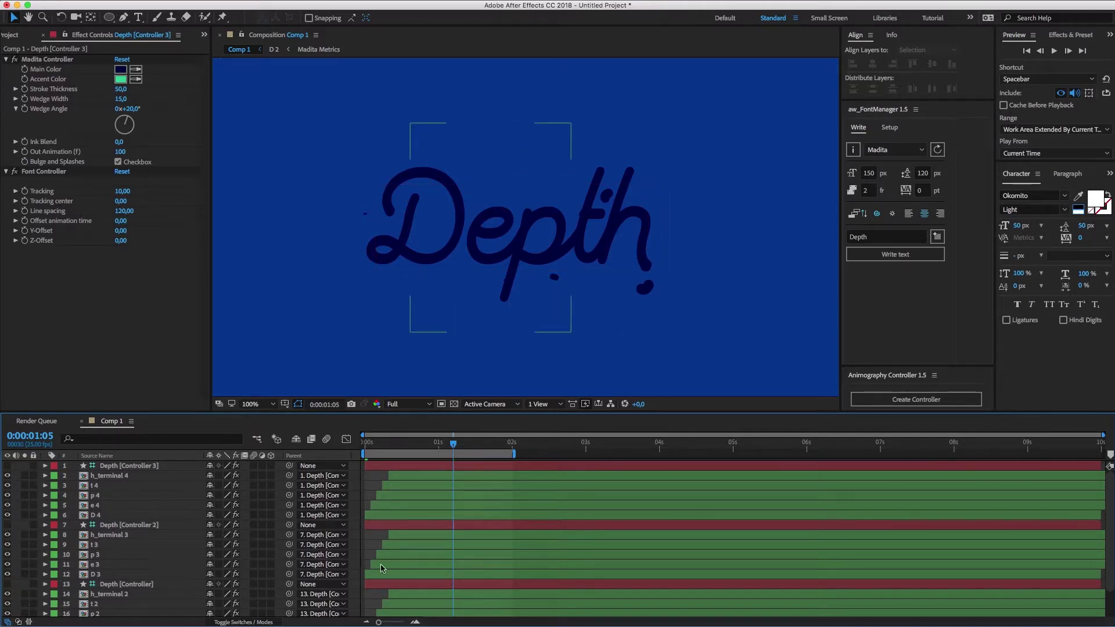
Step: Set Depth [Controller 3]'s main and accent colours to off-white EFEEDE
left_click(393, 466)
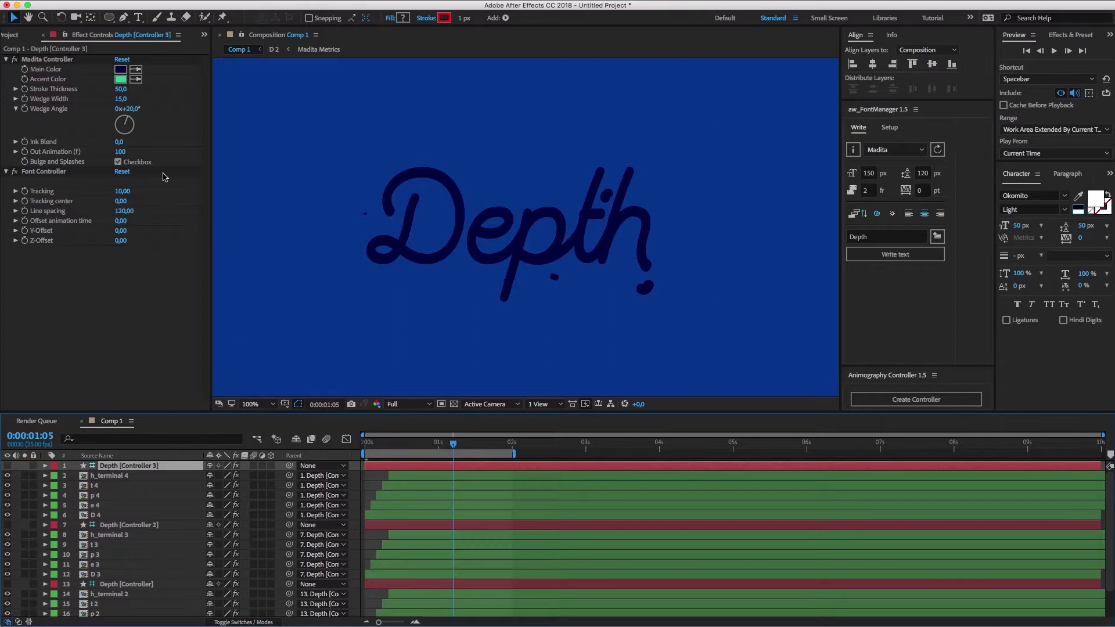
left_click(121, 69)
type("EFEEDE")
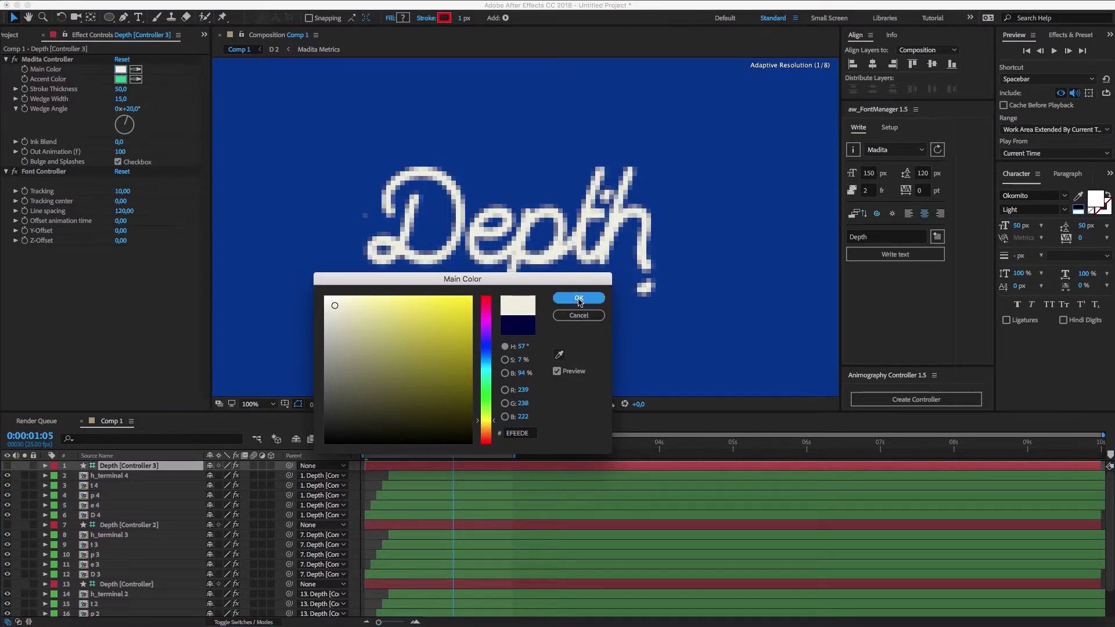
left_click(580, 298)
left_click(121, 70)
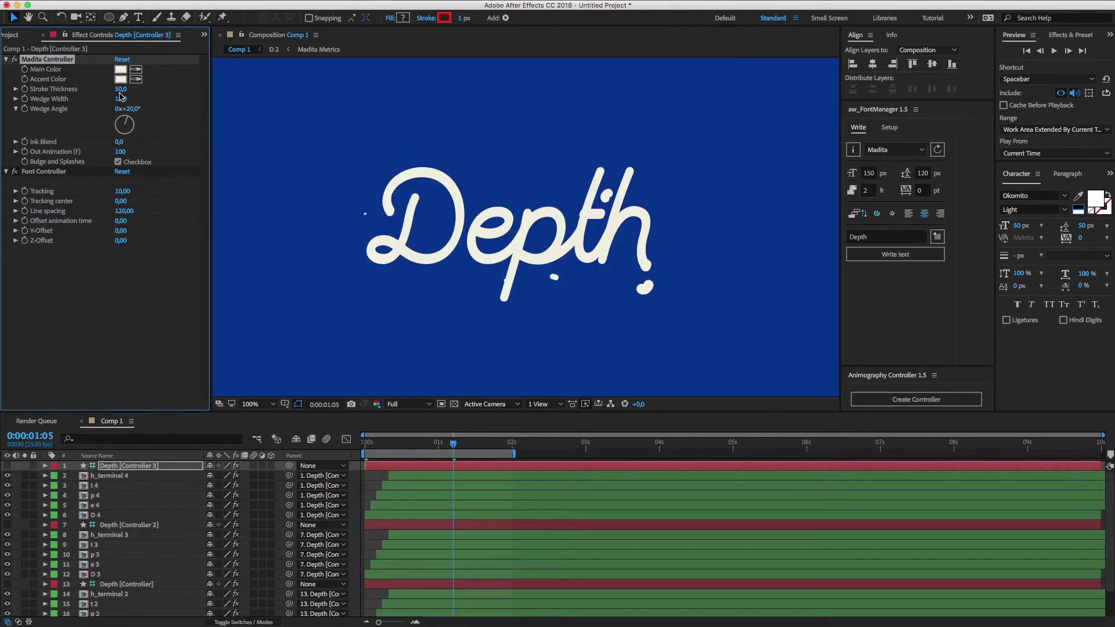
Step: Set stroke thickness 15 and wedge width 1, and turn off bulges and splashes
left_click(121, 90)
key("Tab")
type("1")
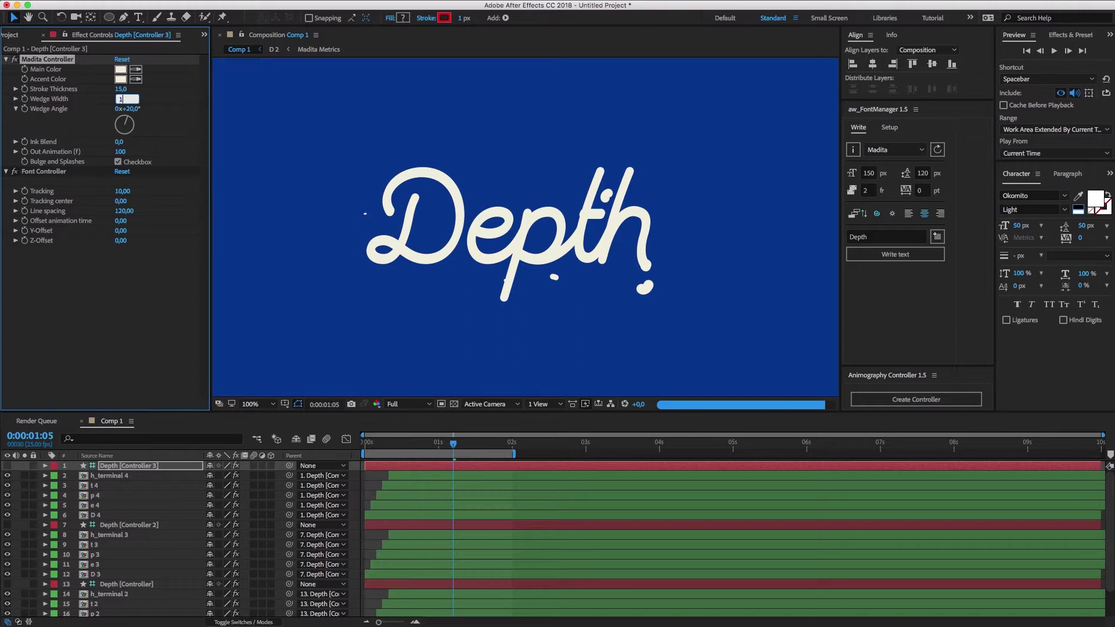
key("Return")
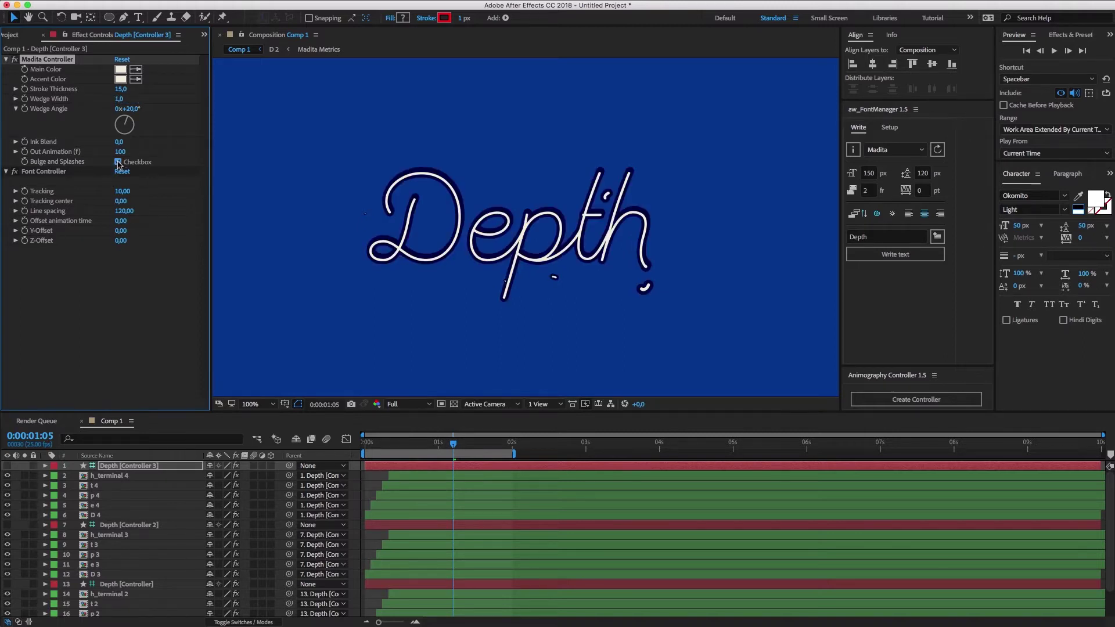
left_click(118, 162)
Step: Give Depth [Controller 2] main colour ECC812 and an orange EC9E12 accent
left_click(118, 526)
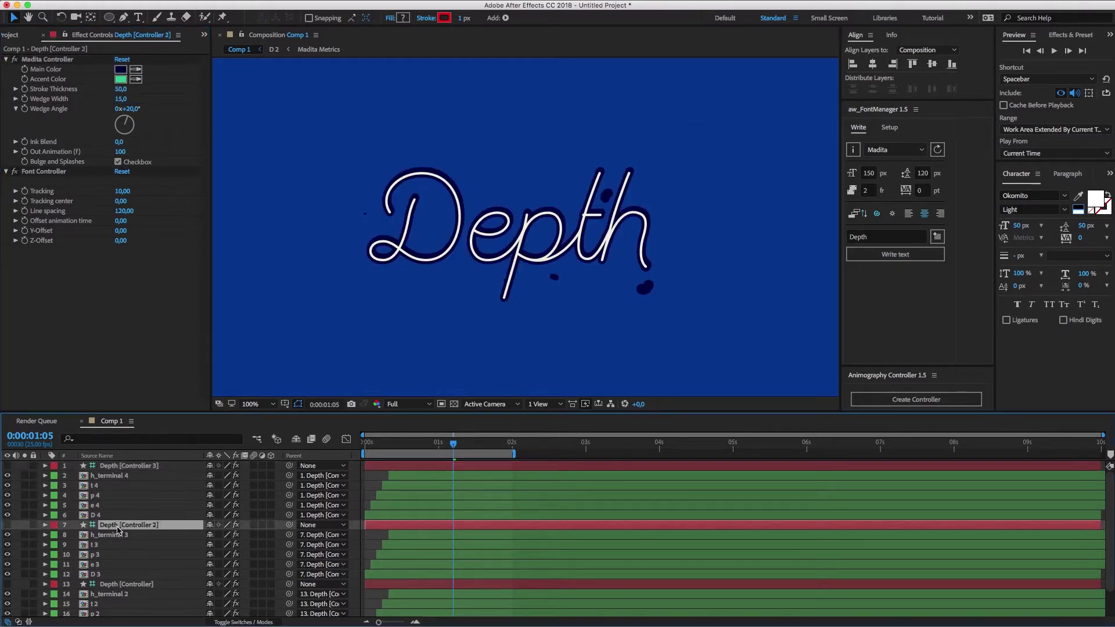
left_click(122, 70)
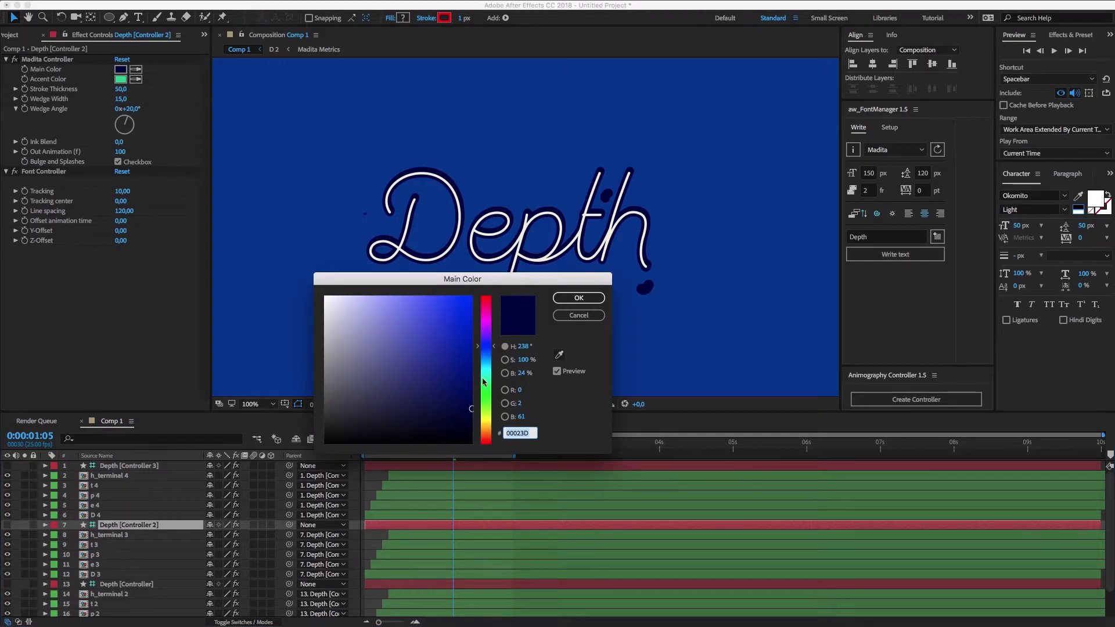
type("ECC812")
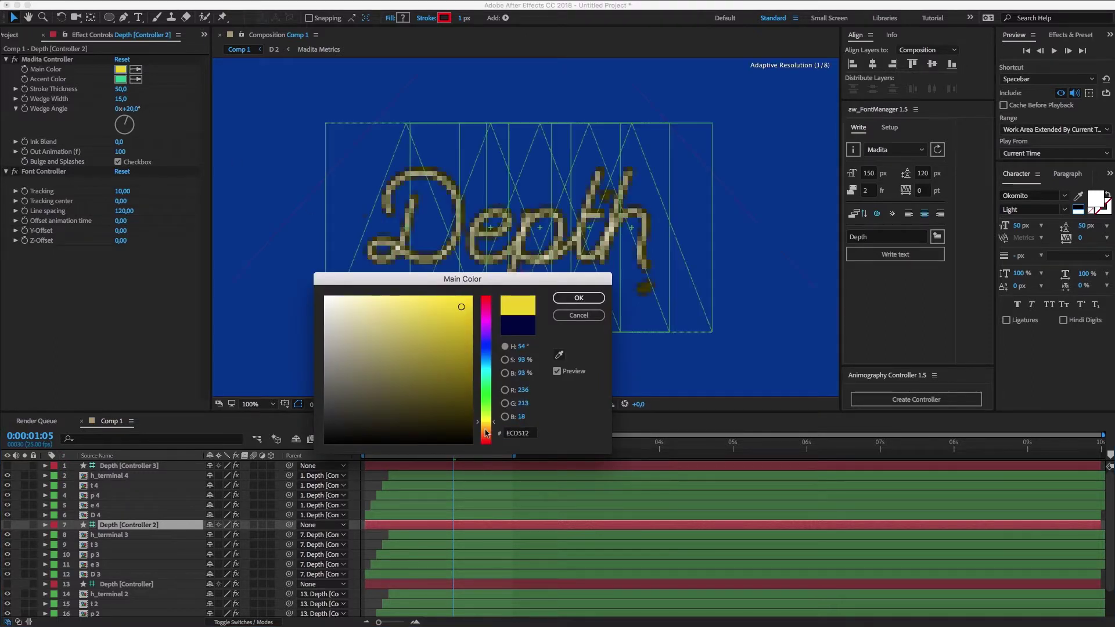
left_click(579, 298)
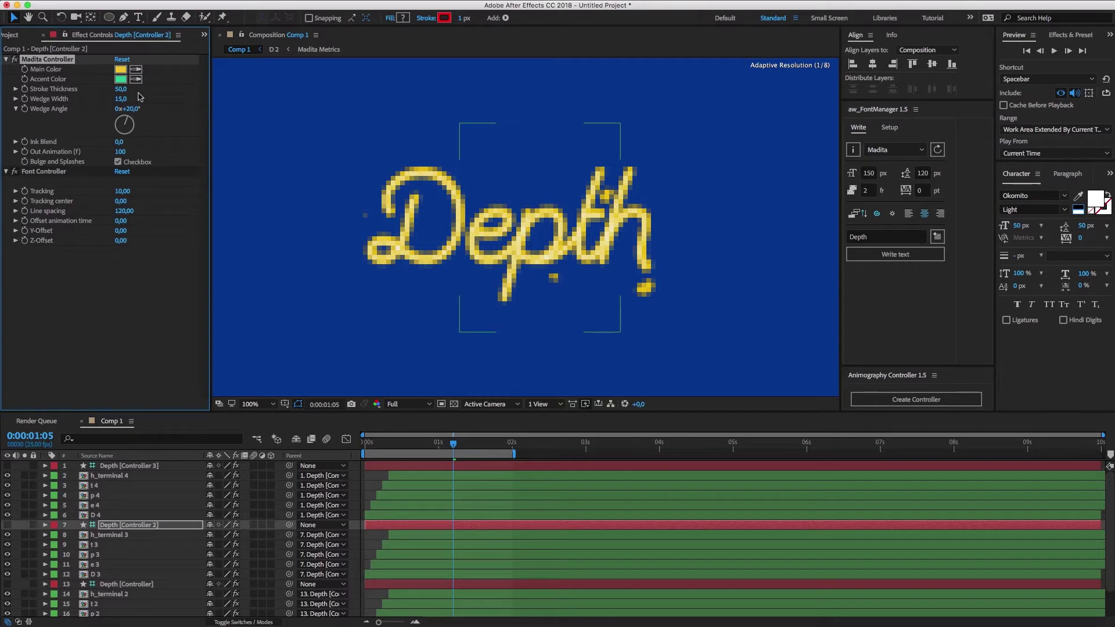
left_click(122, 69)
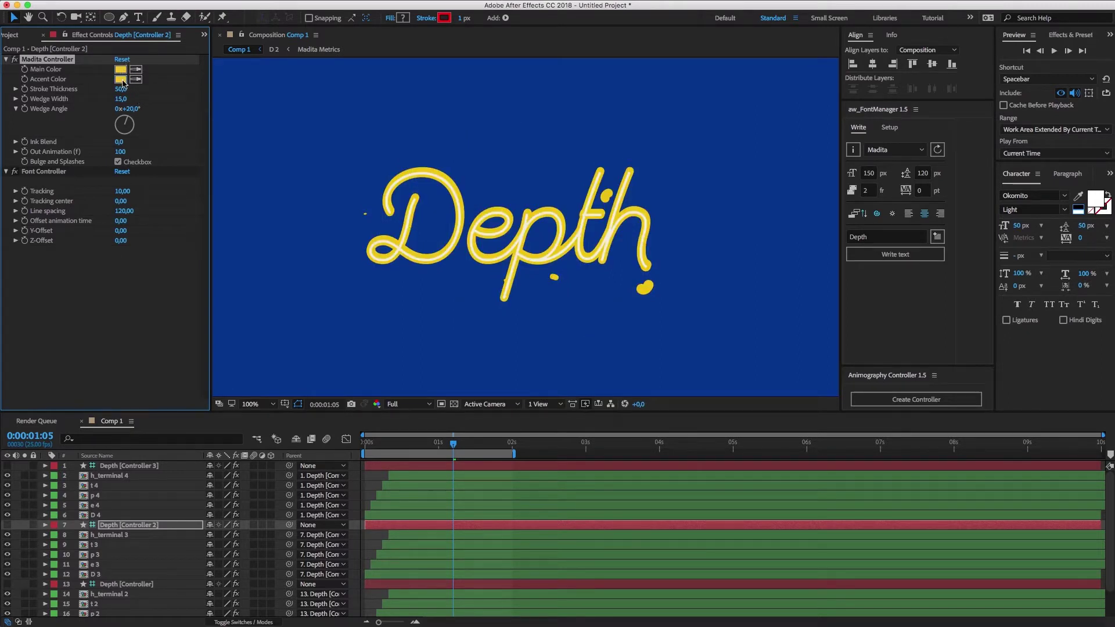
left_click(121, 79)
left_click_drag(493, 428, 495, 431)
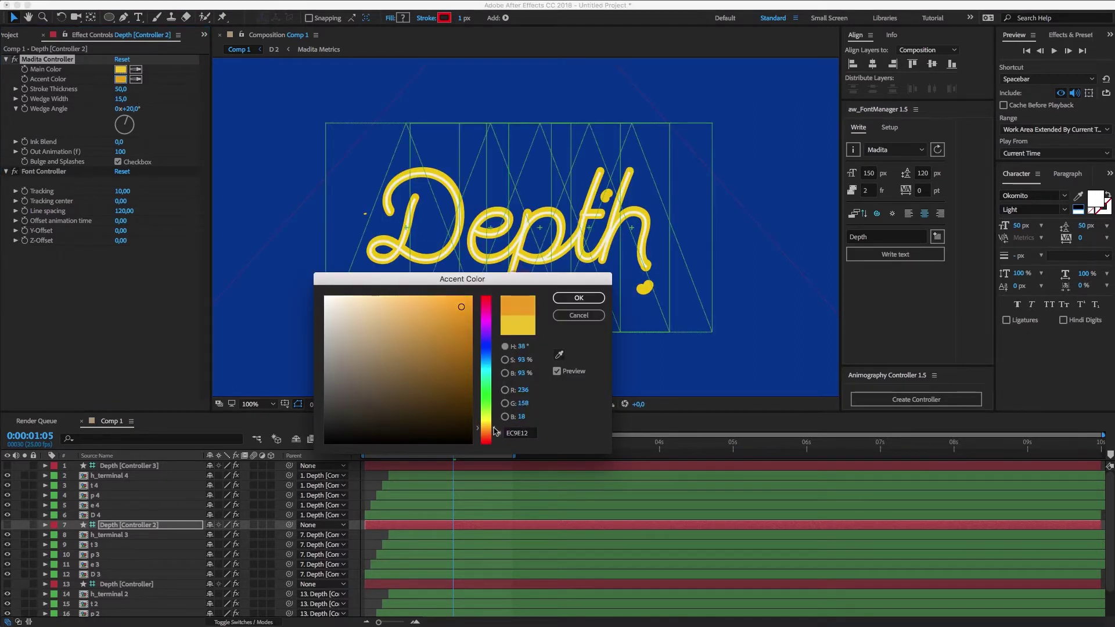
left_click(578, 298)
Step: Set wedge width to 1 and turn off bulges and splashes
left_click(121, 99)
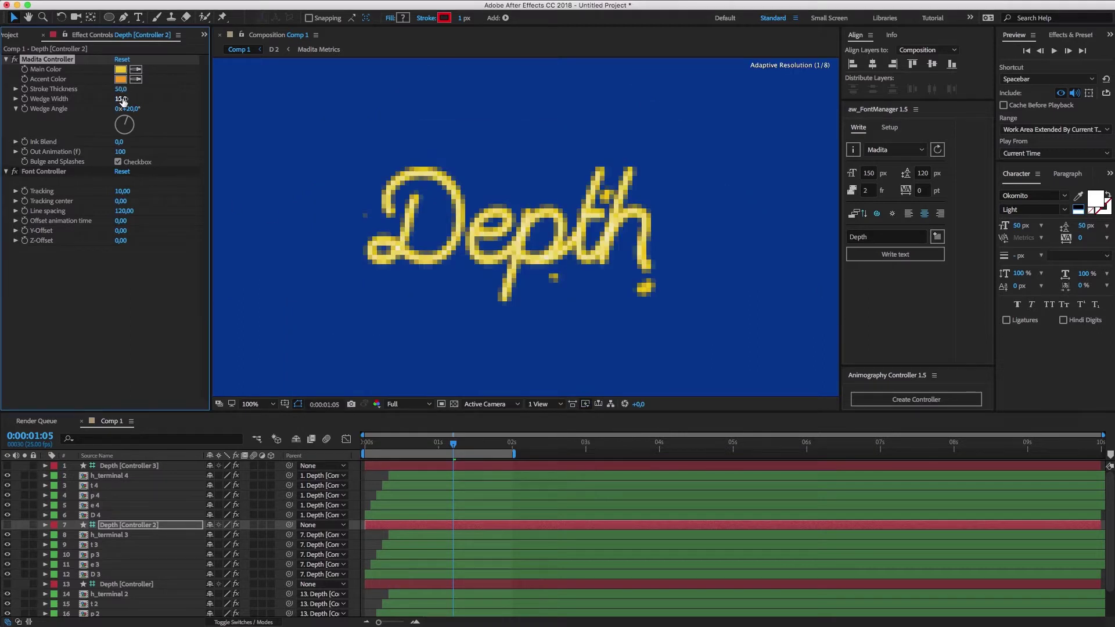
type("1")
key("Return")
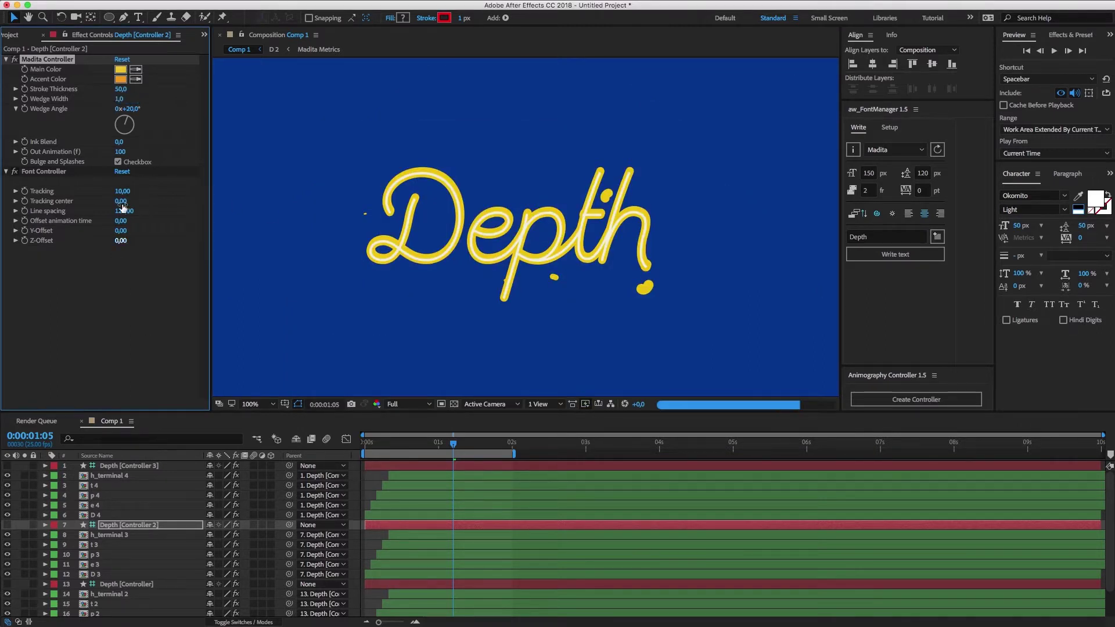
left_click(118, 161)
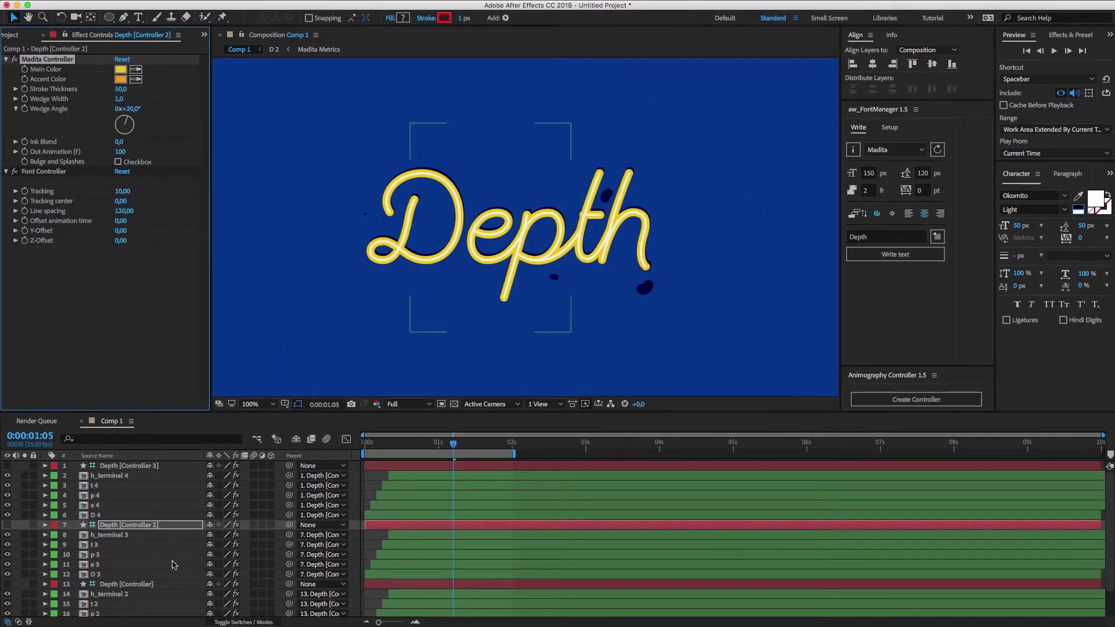
left_click(115, 586)
Step: Set Depth [Controller] stroke thickness 49, navy accent matching the main colour, and wedge width 100
left_click(124, 90)
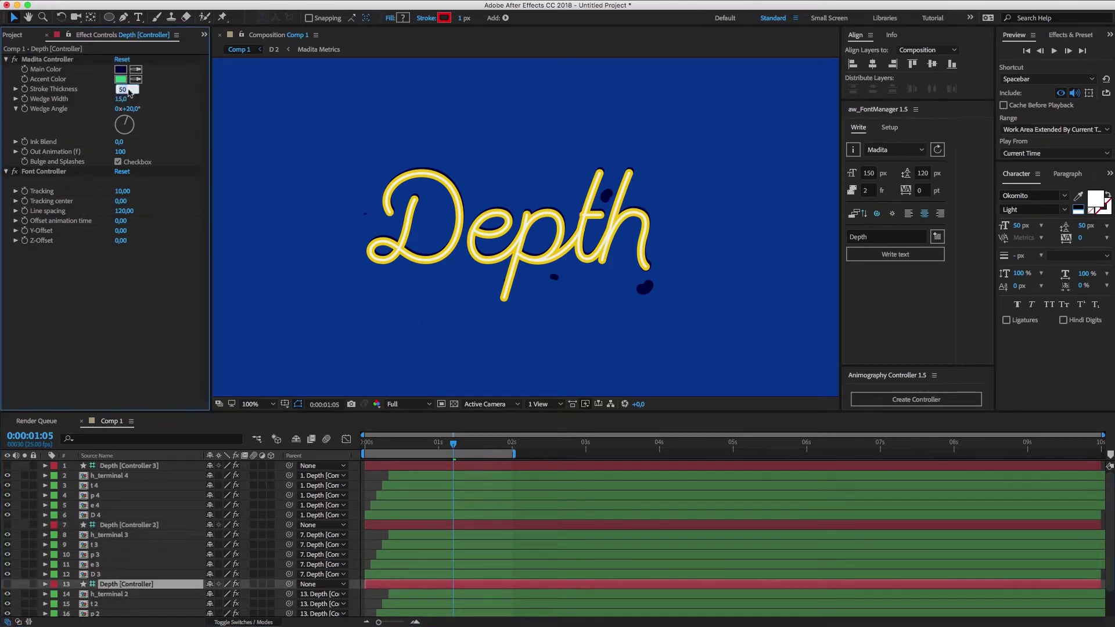
type("49")
key("Return")
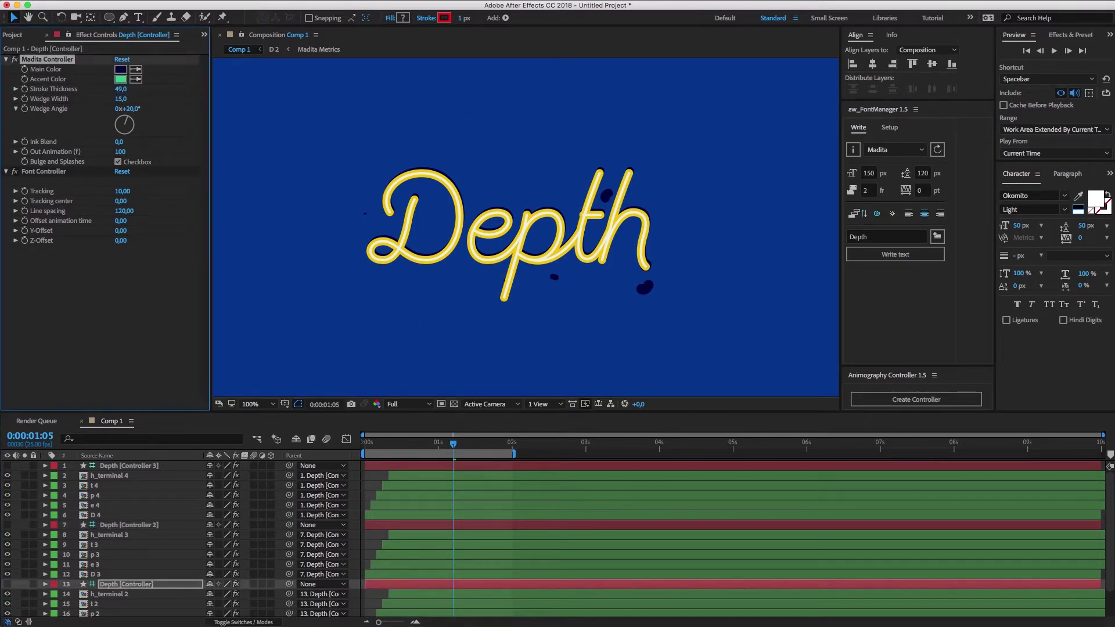
left_click(126, 70)
left_click_drag(137, 99, 163, 100)
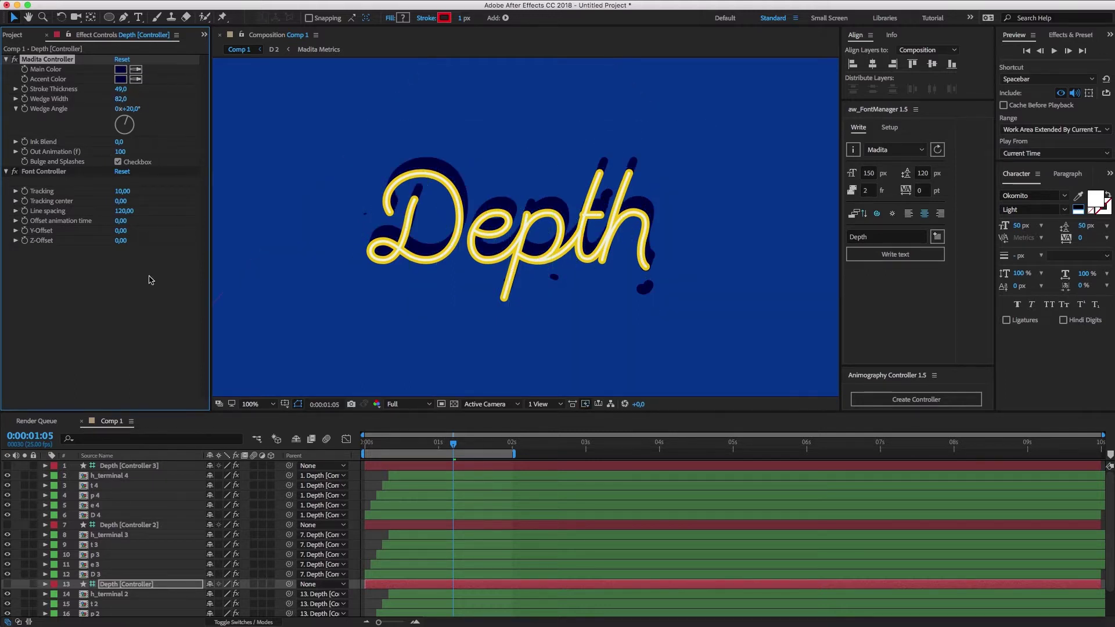
left_click(122, 99)
key("Return")
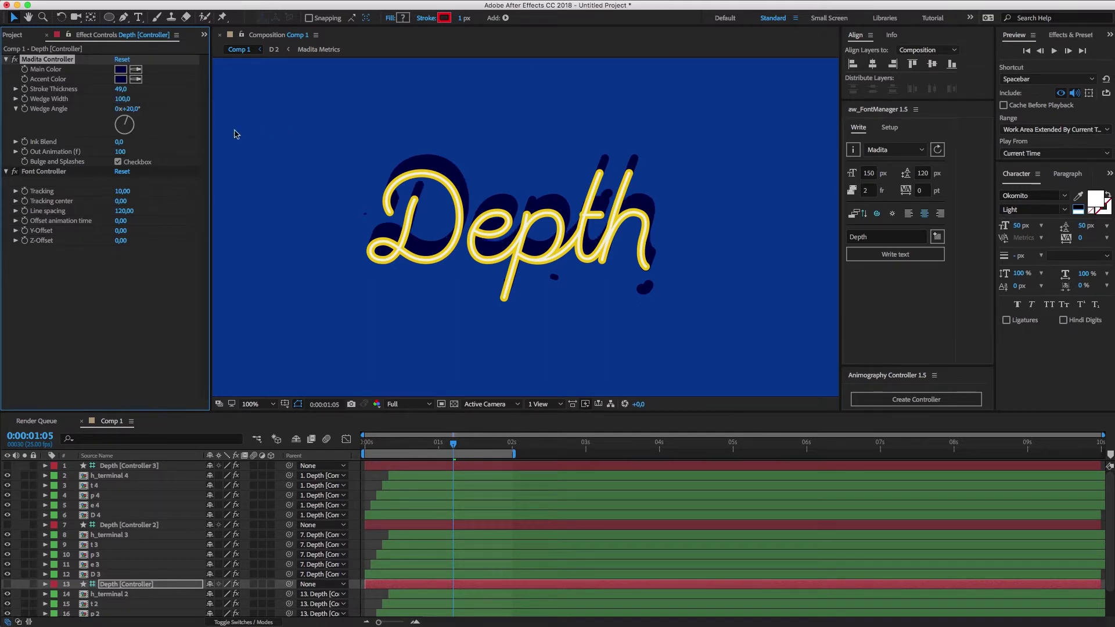
Step: Set wedge angle to 135°, turn off bulges and splashes, and play from the start
left_click_drag(150, 112, 207, 113)
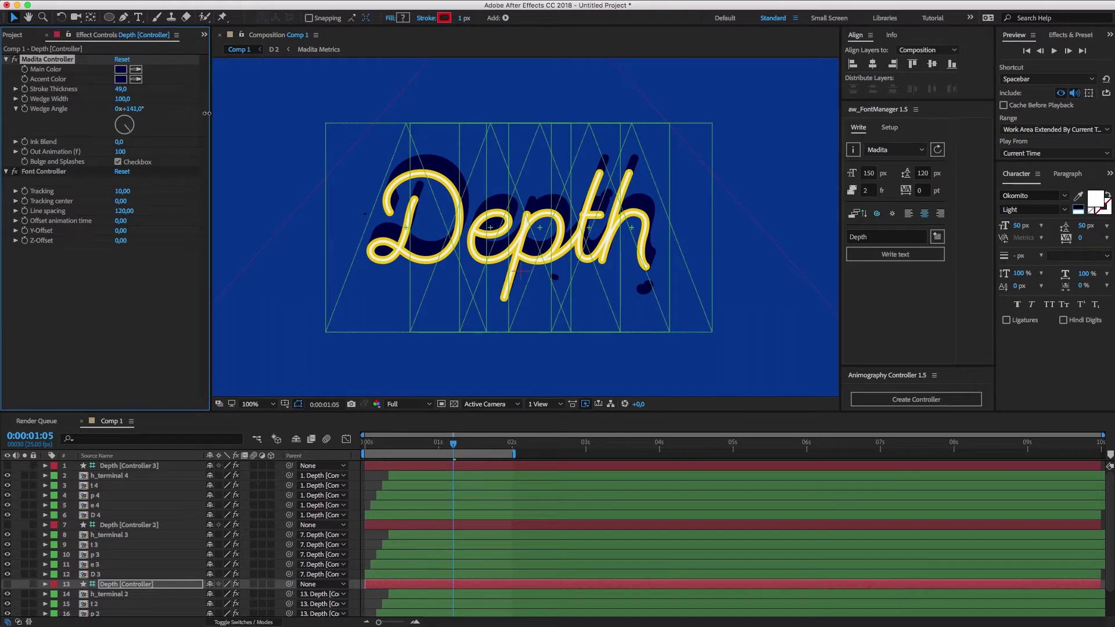
left_click_drag(131, 108, 128, 109)
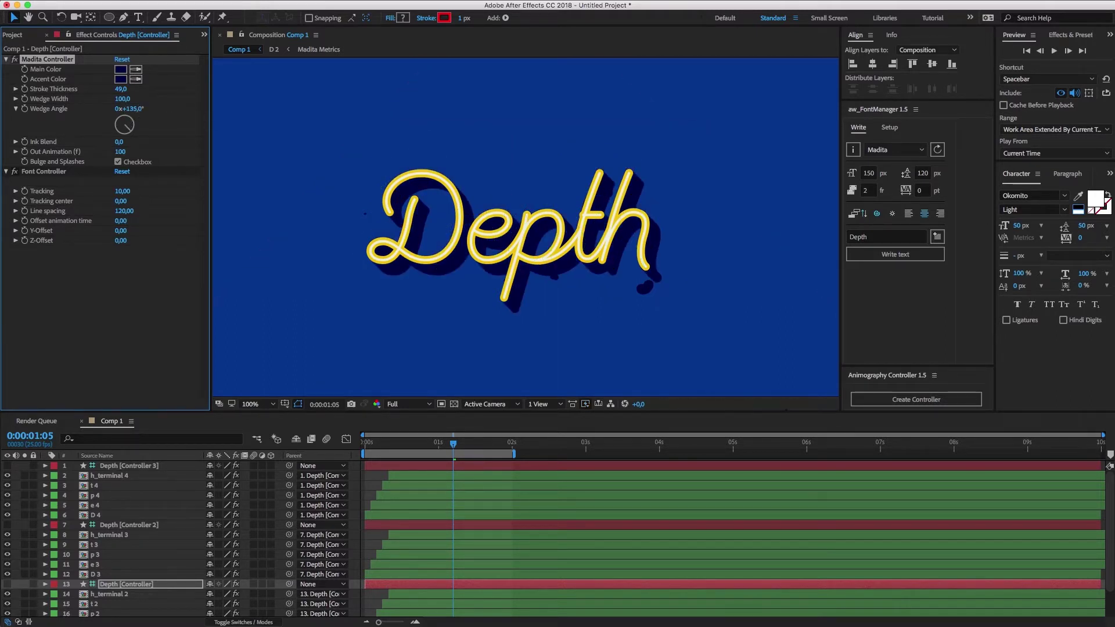
left_click(118, 162)
left_click(385, 445)
left_click_drag(379, 449, 326, 451)
left_click(1054, 50)
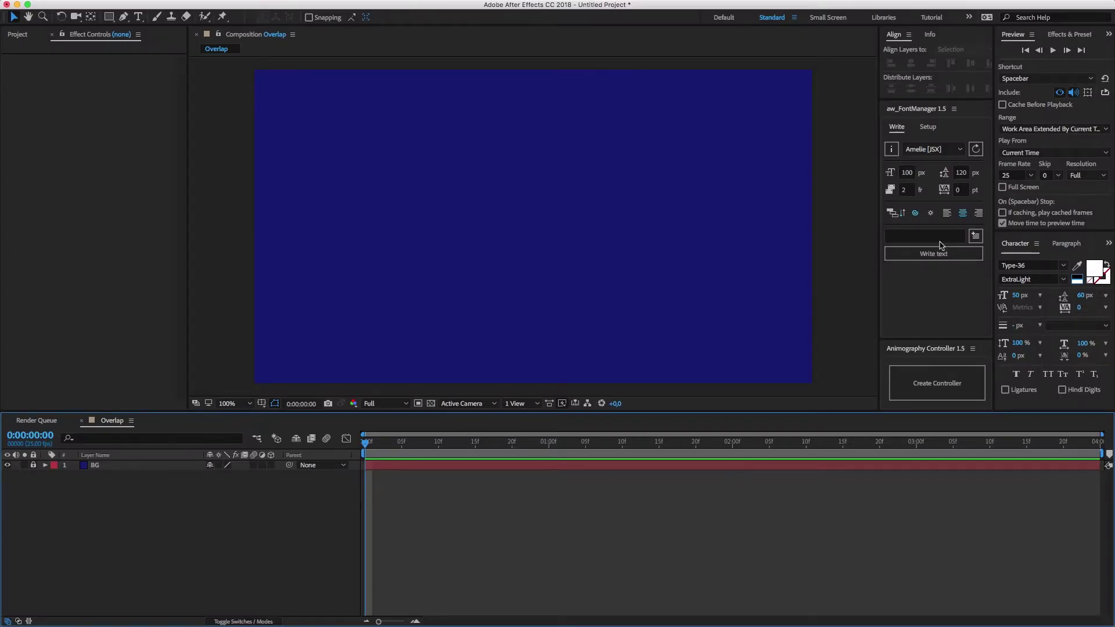
Step: Generate the word OVERLAP as letter layers twice in the font manager
left_click(941, 238)
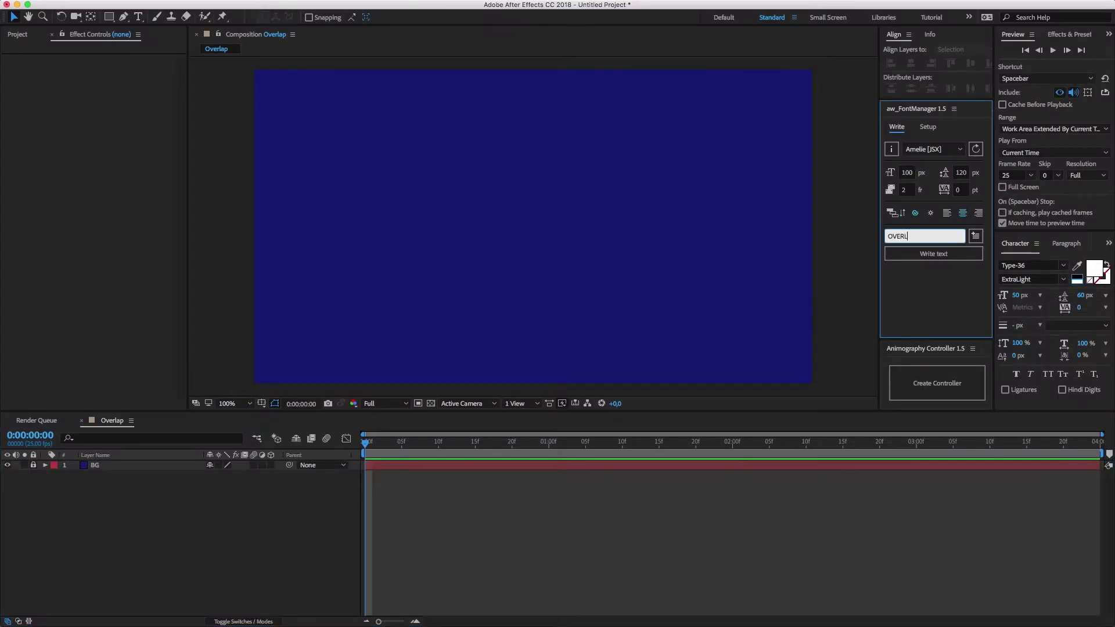
left_click(935, 254)
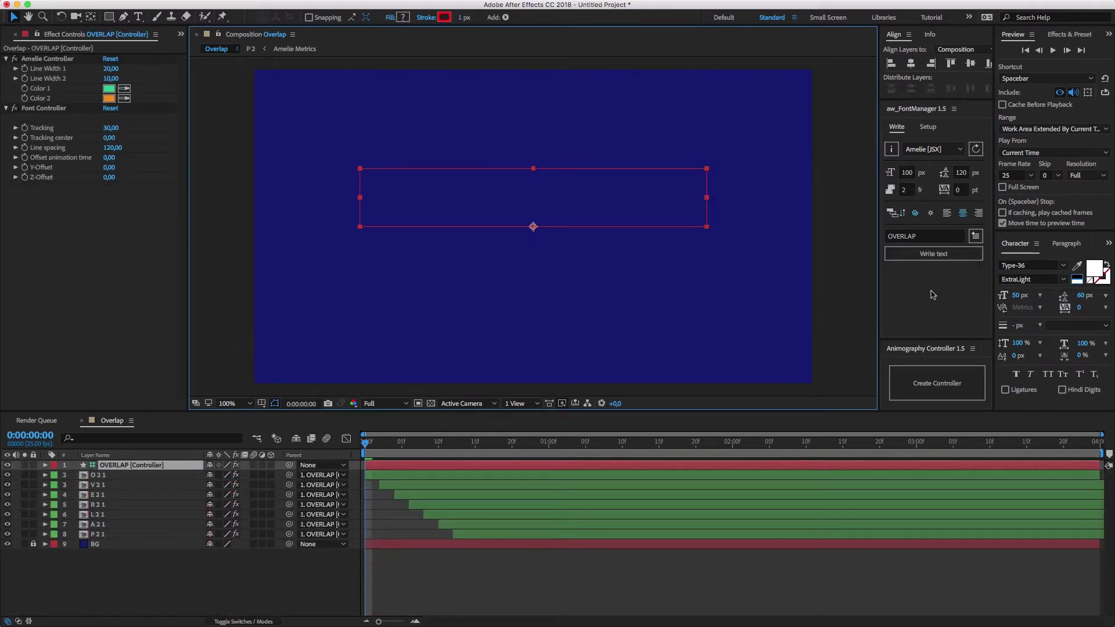
left_click(940, 256)
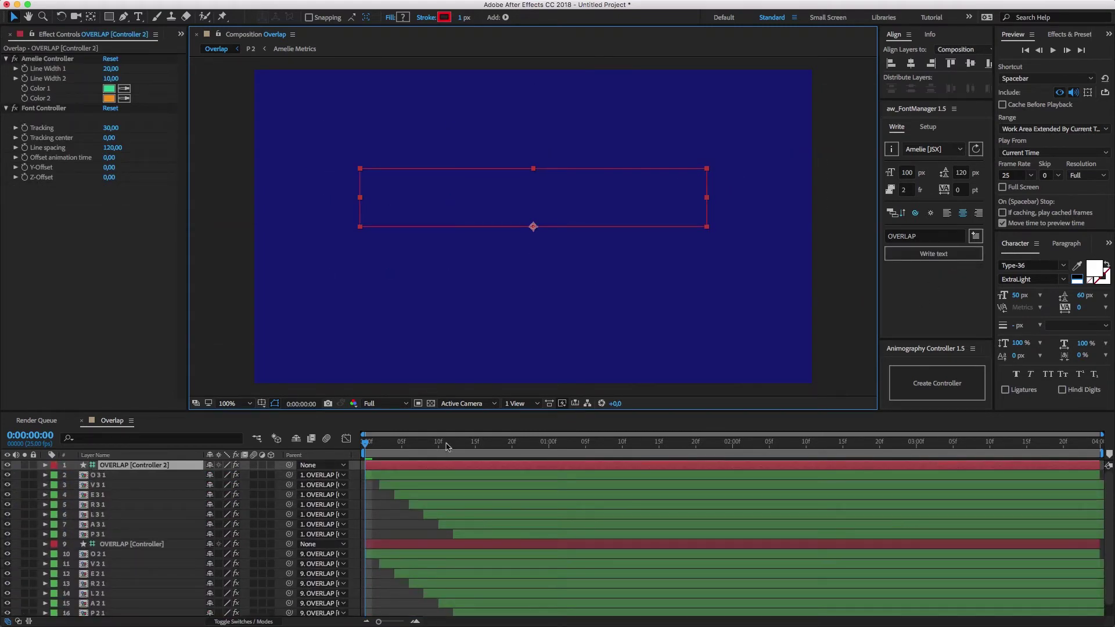
Step: Label letter layers O 3 1 through P 3 1 yellow
left_click(112, 475)
left_click(112, 524, "shift")
left_click(104, 534, "shift")
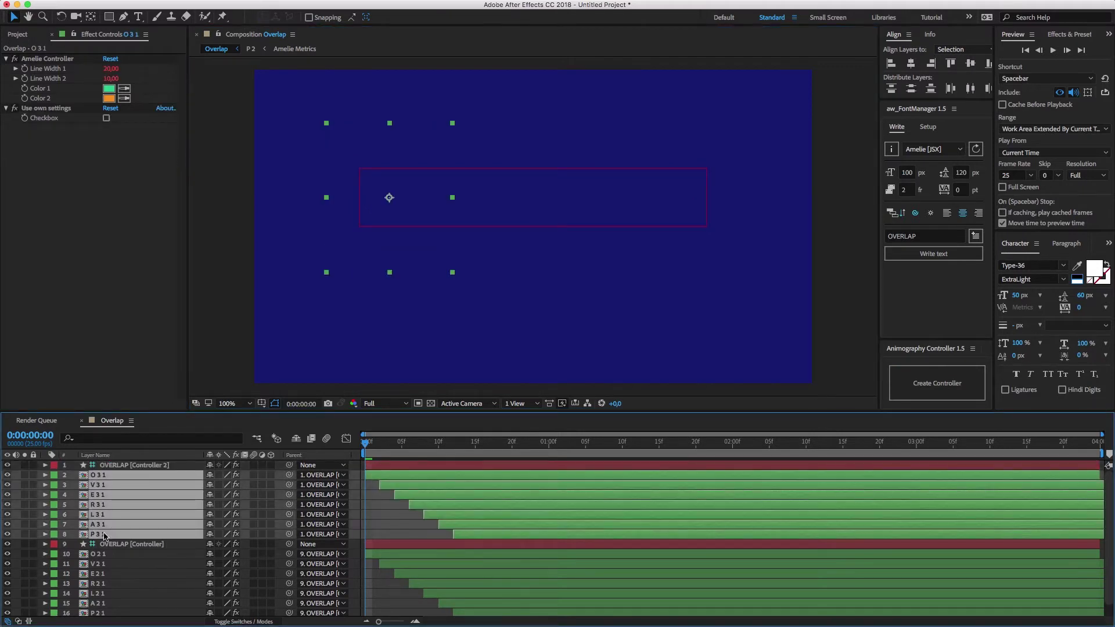
left_click(55, 535)
left_click(74, 544)
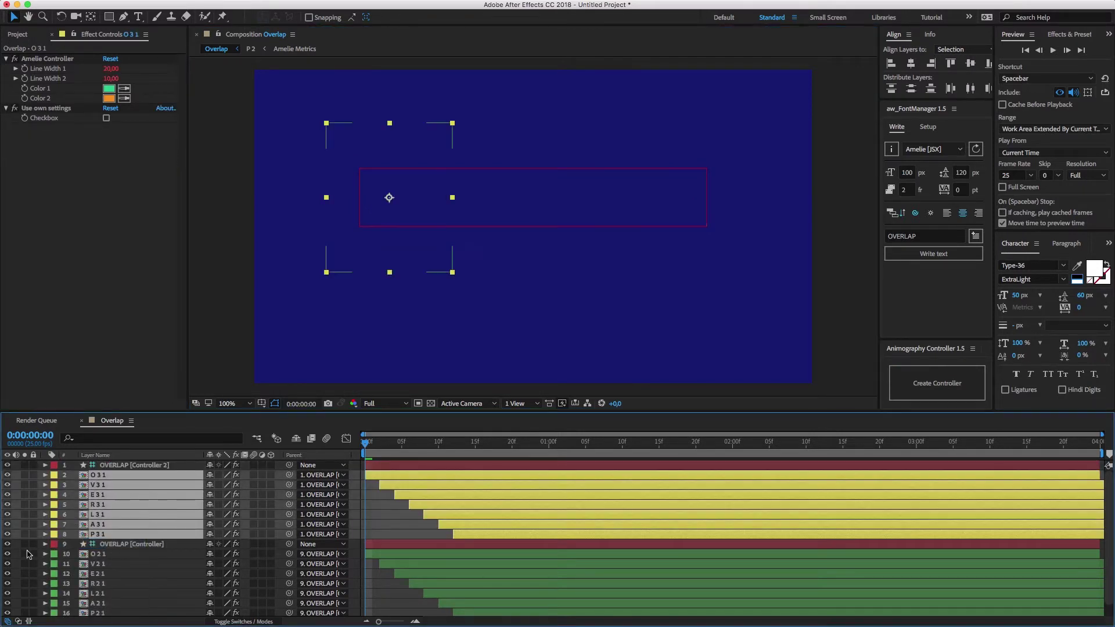
Step: At 0:00:01:17, make OVERLAP [Controller 2] text white (FFFFFF) with Line Width 1 at 80
left_click(7, 466)
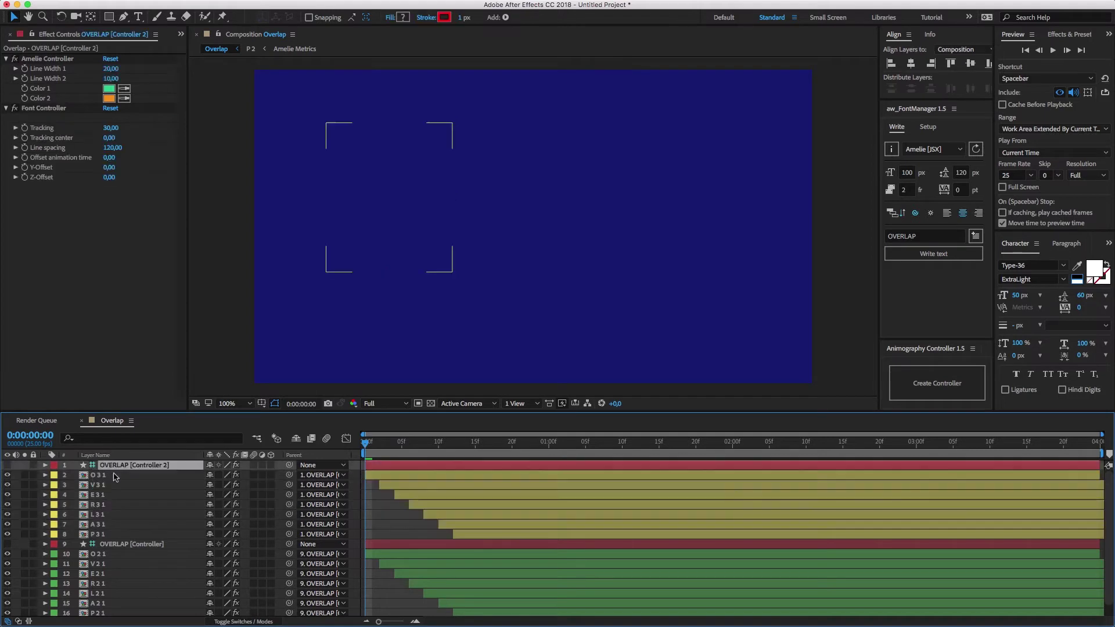
left_click(672, 444)
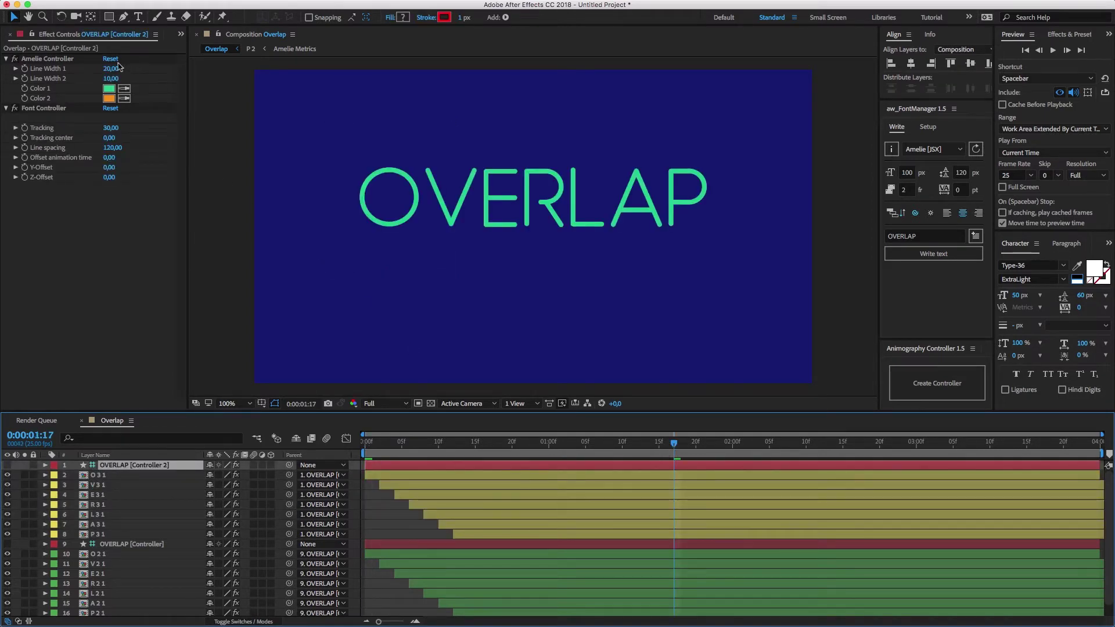
left_click(108, 88)
left_click(325, 298)
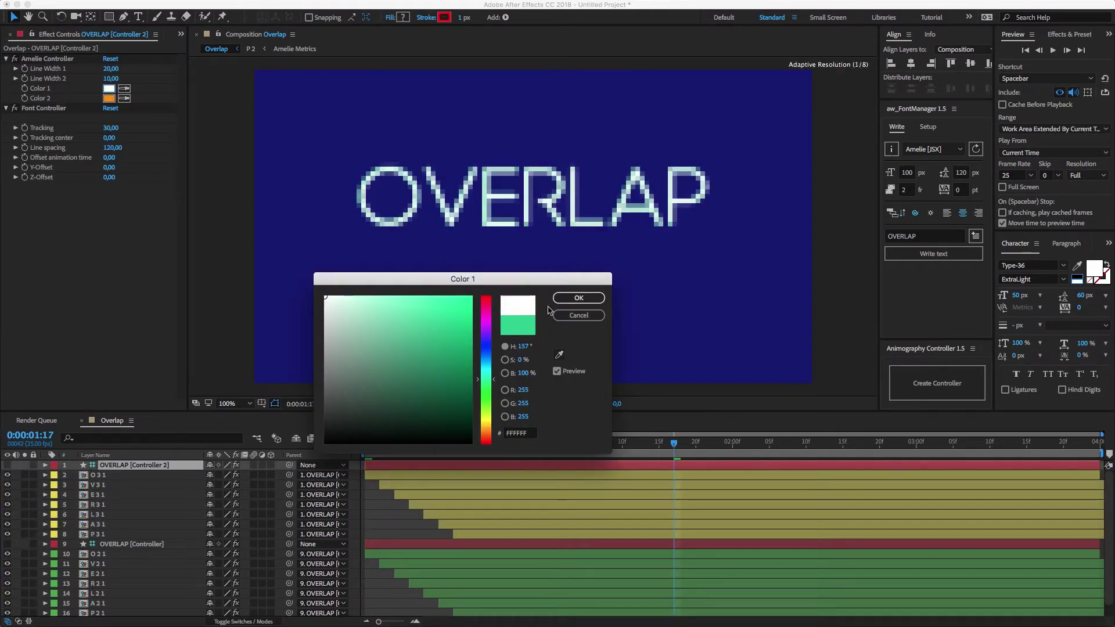
left_click(579, 298)
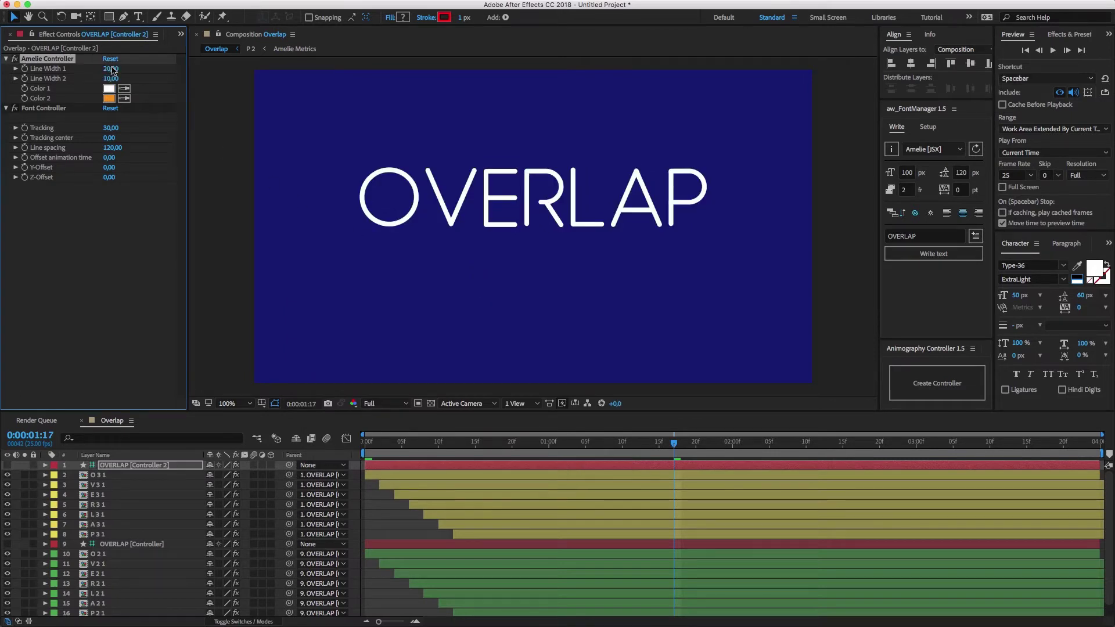
key("Return")
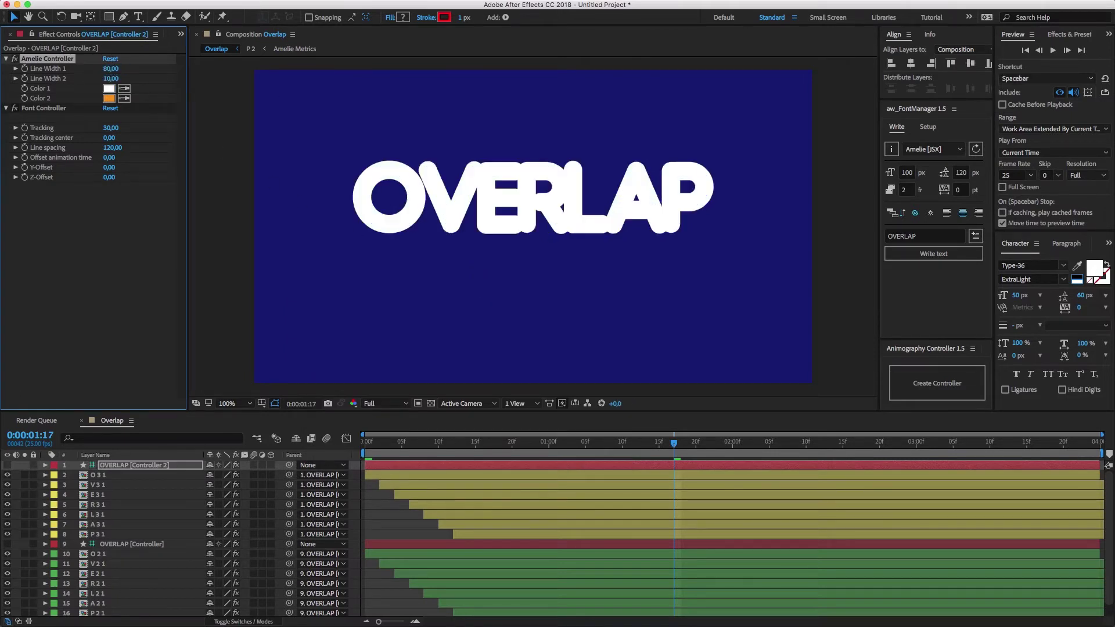
left_click(132, 544)
Step: Eyedrop the navy background into Color 1, use Line Width 1 120, and hide BG over transparency
left_click(124, 91)
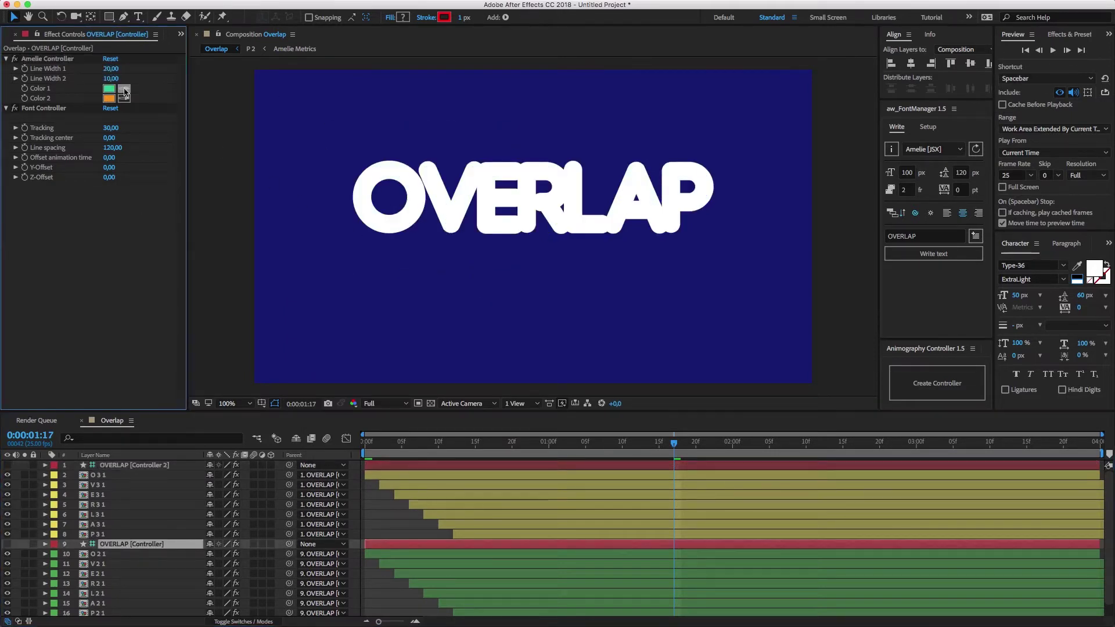
left_click(314, 134)
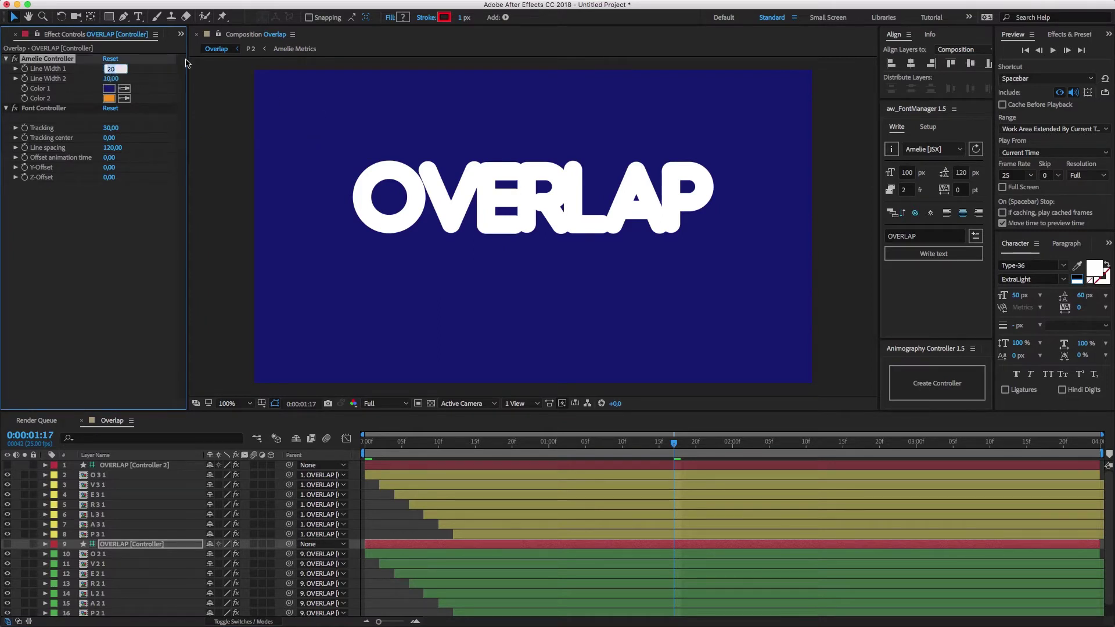
left_click(431, 403)
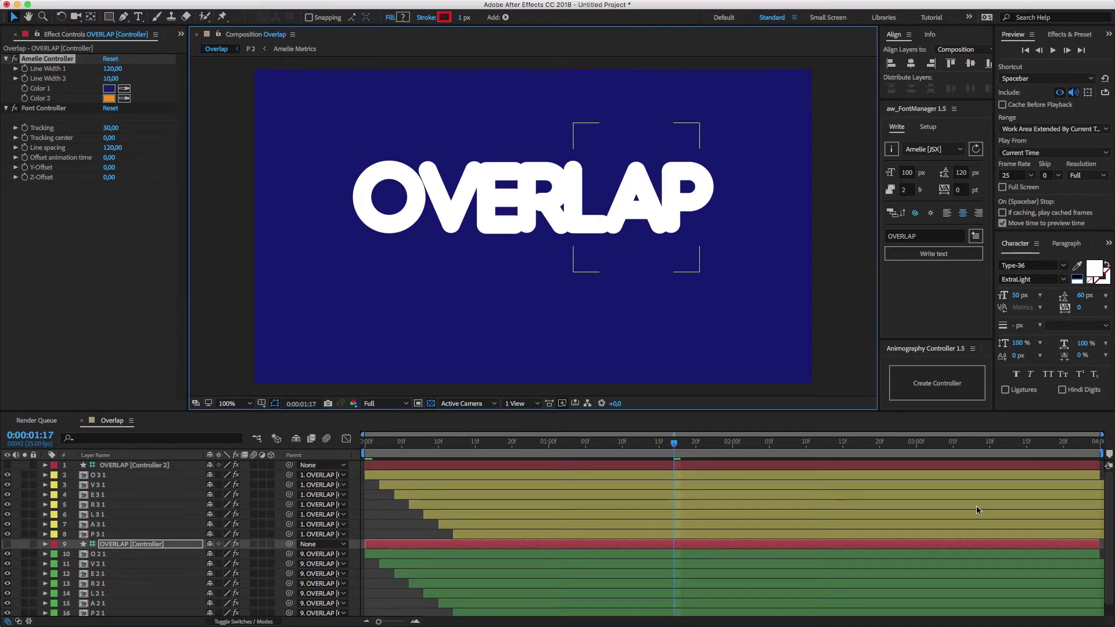
scroll(581, 540, "down", 1)
left_click(8, 611)
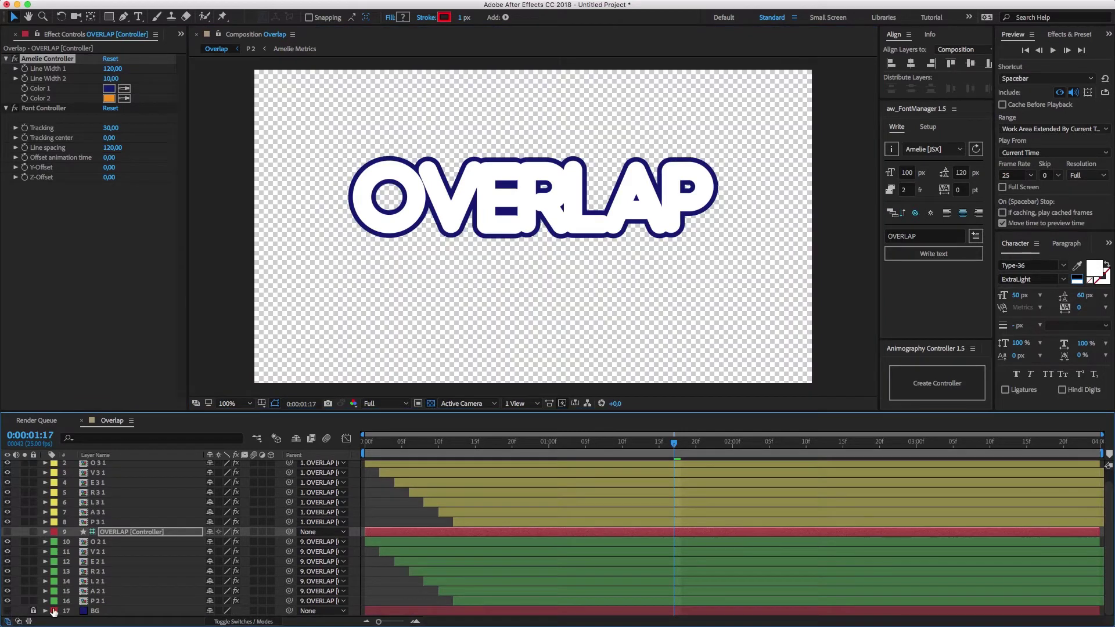
Step: Interleave the letter layers, placing each '2 1' layer under its matching '3 1' layer
left_click_drag(442, 413, 448, 391)
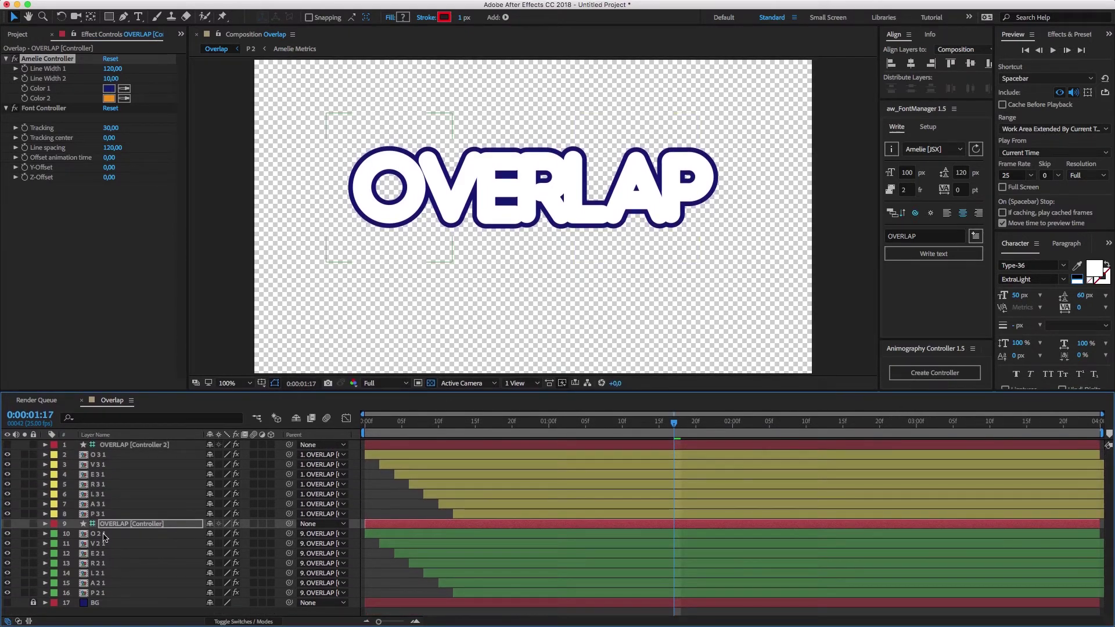
left_click_drag(105, 534, 111, 491)
left_click_drag(107, 553, 110, 506)
left_click(111, 574)
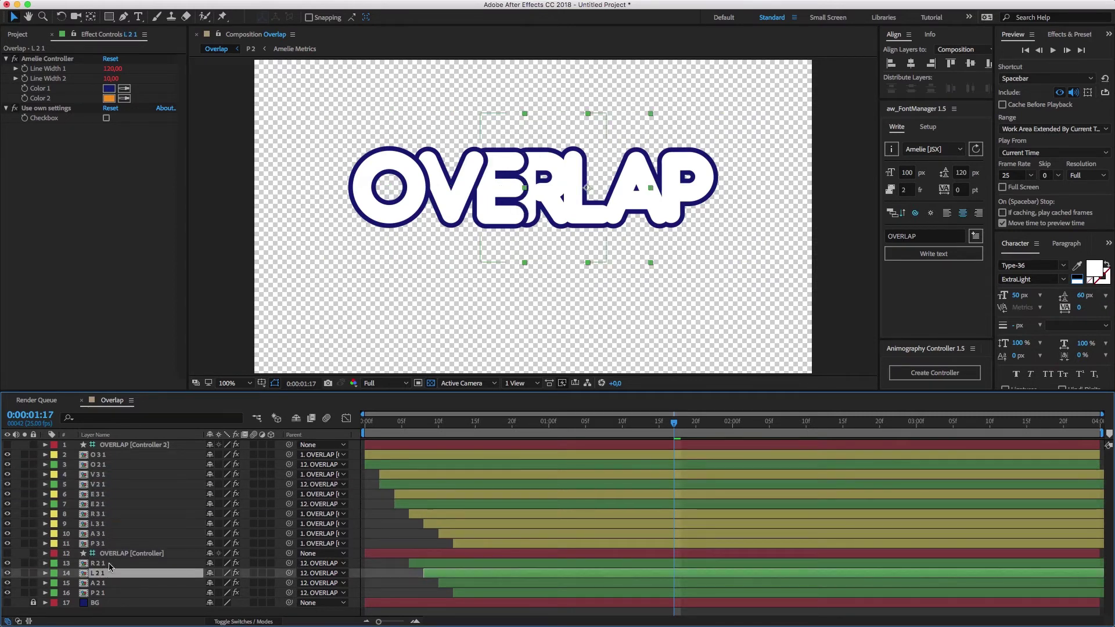
mouse_move(110, 564)
left_mouse_down()
mouse_move(112, 524)
mouse_move(111, 572)
mouse_move(110, 545)
left_mouse_up()
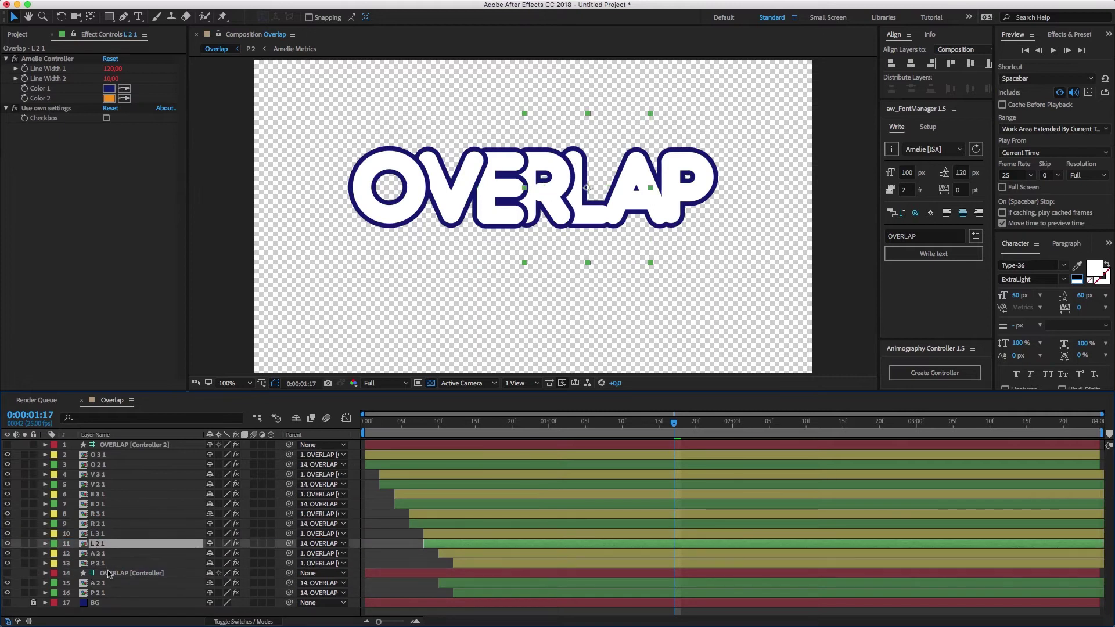
mouse_move(112, 583)
left_mouse_down()
mouse_move(113, 563)
mouse_move(112, 584)
left_mouse_up()
Step: Turn the navy BG layer back on and preview the animation from the first frame
left_click(7, 603)
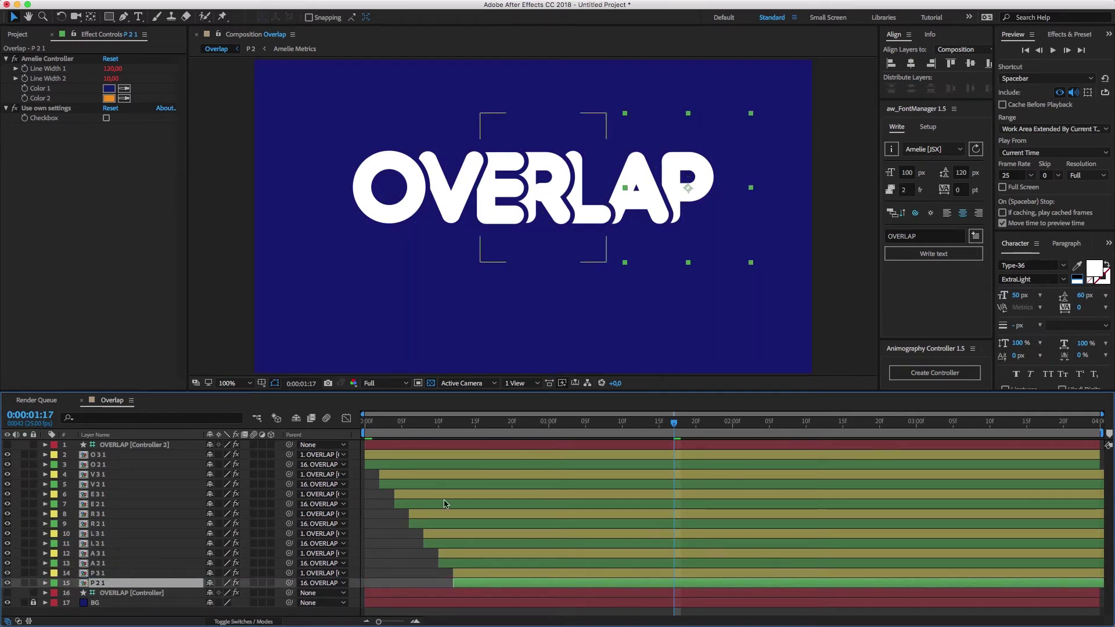
left_click(1025, 51)
left_click(1053, 50)
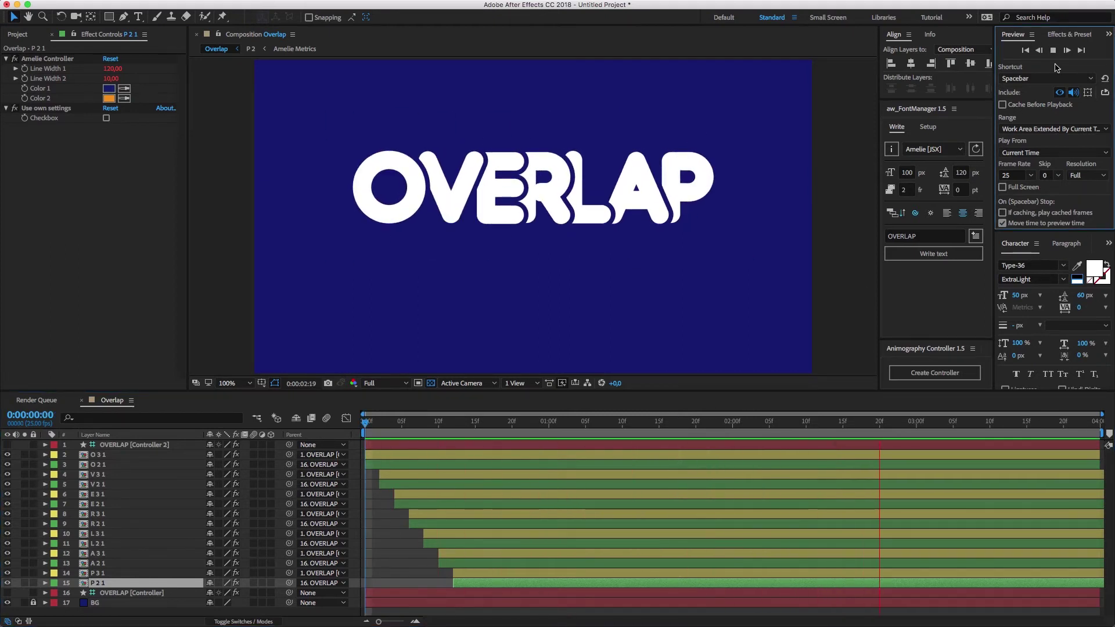
key("space")
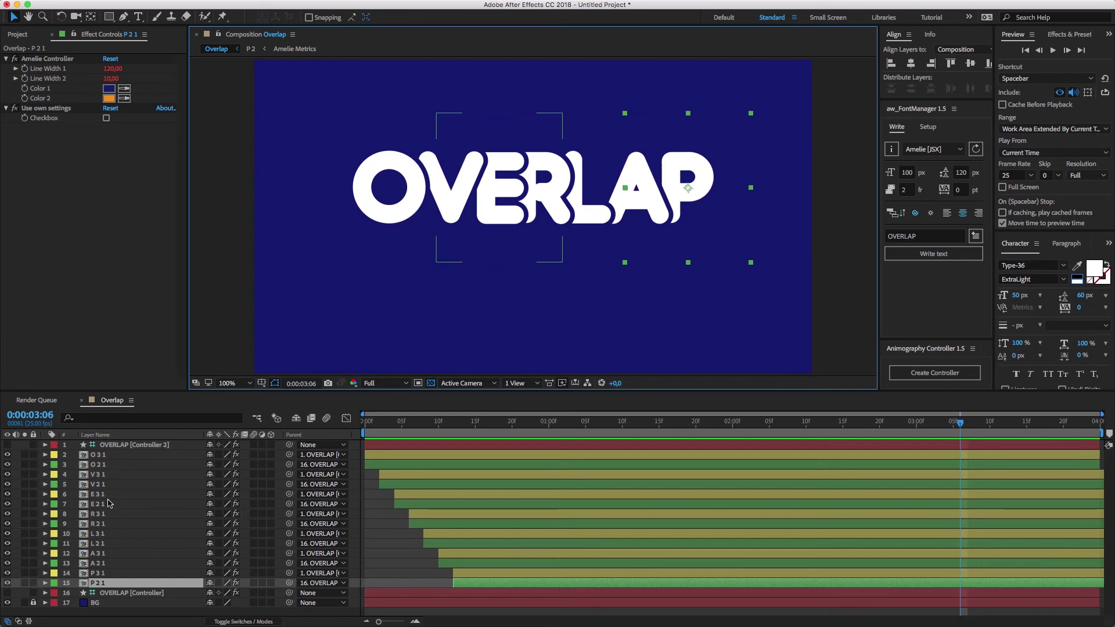
left_click(134, 445)
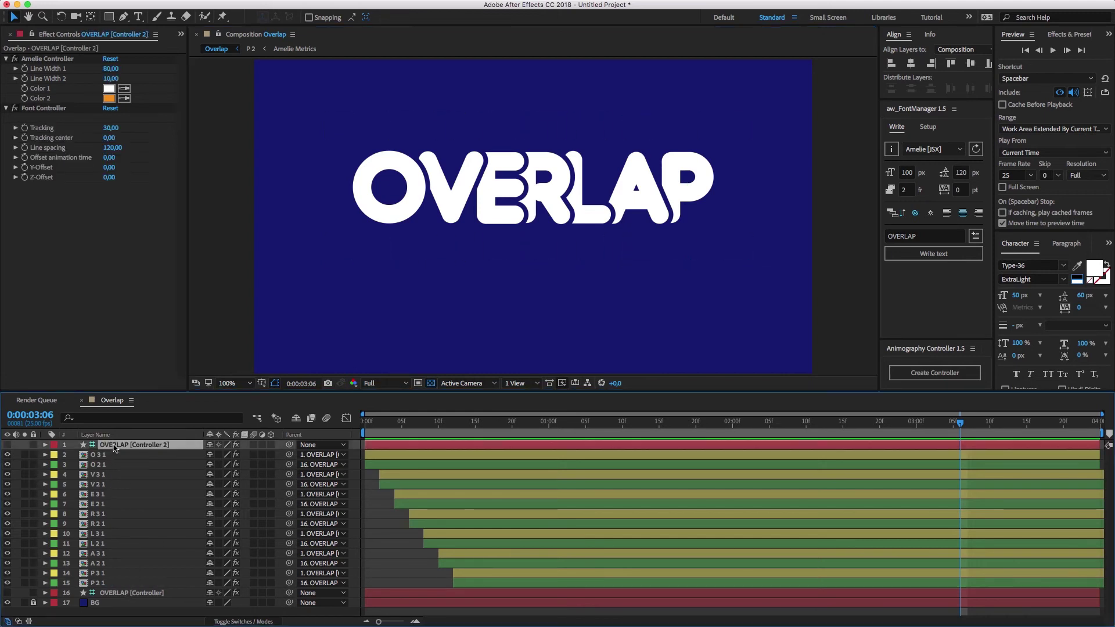
Step: Set the first controller's Color 2 to the same navy as Color 1 and hide BG
left_click(131, 593)
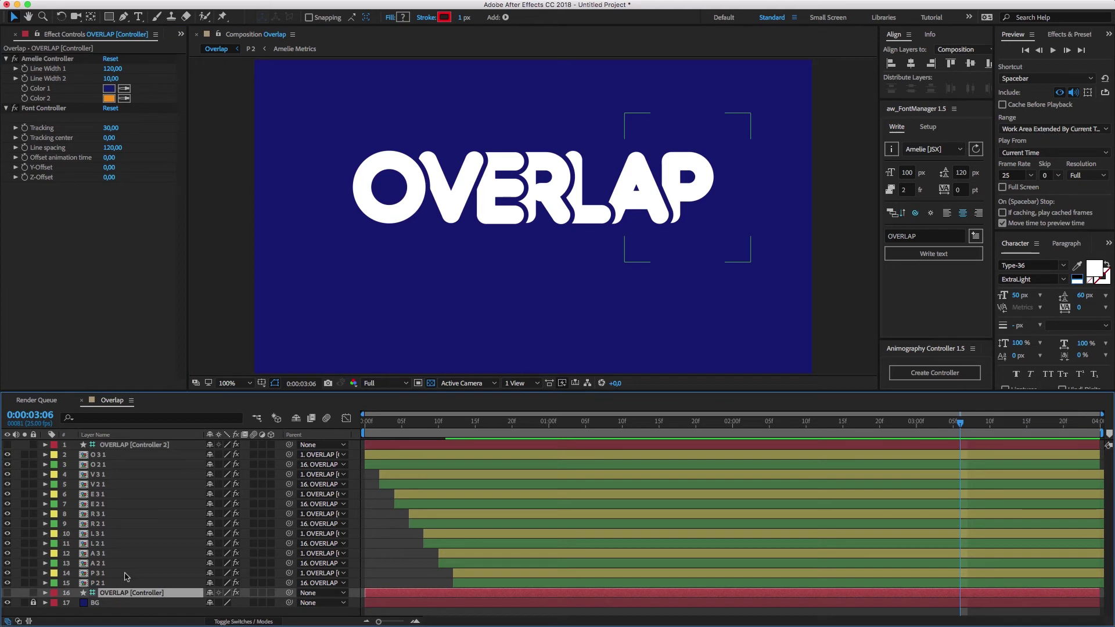
left_click(110, 86)
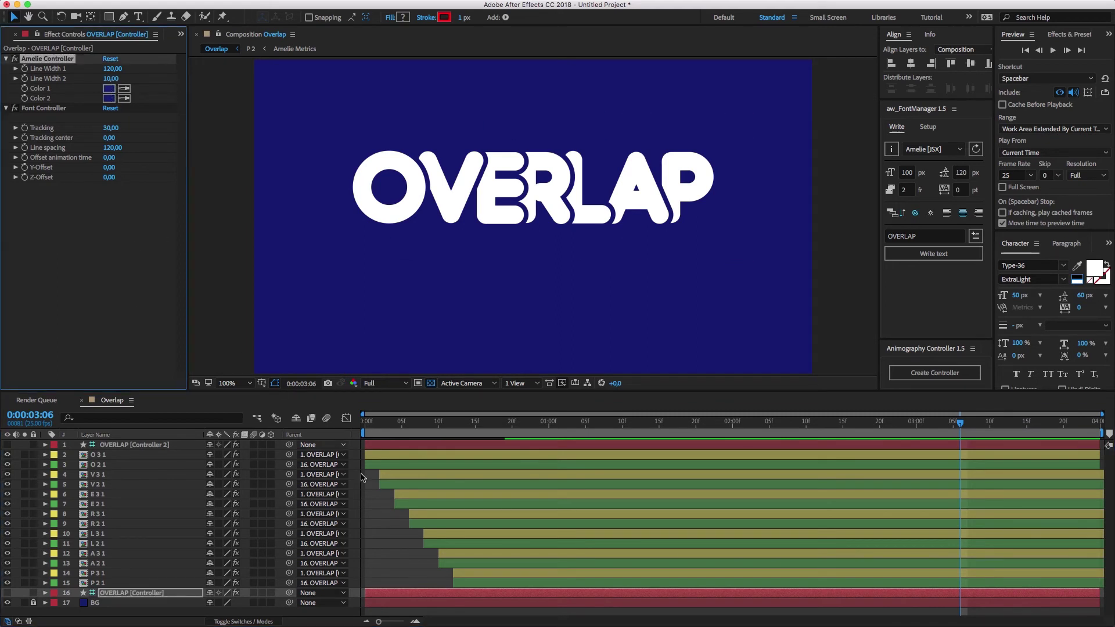
left_click(8, 603)
Step: Give all yellow-labelled letter layers an Alpha Inverted Matte track matte, then deselect
left_click(54, 475)
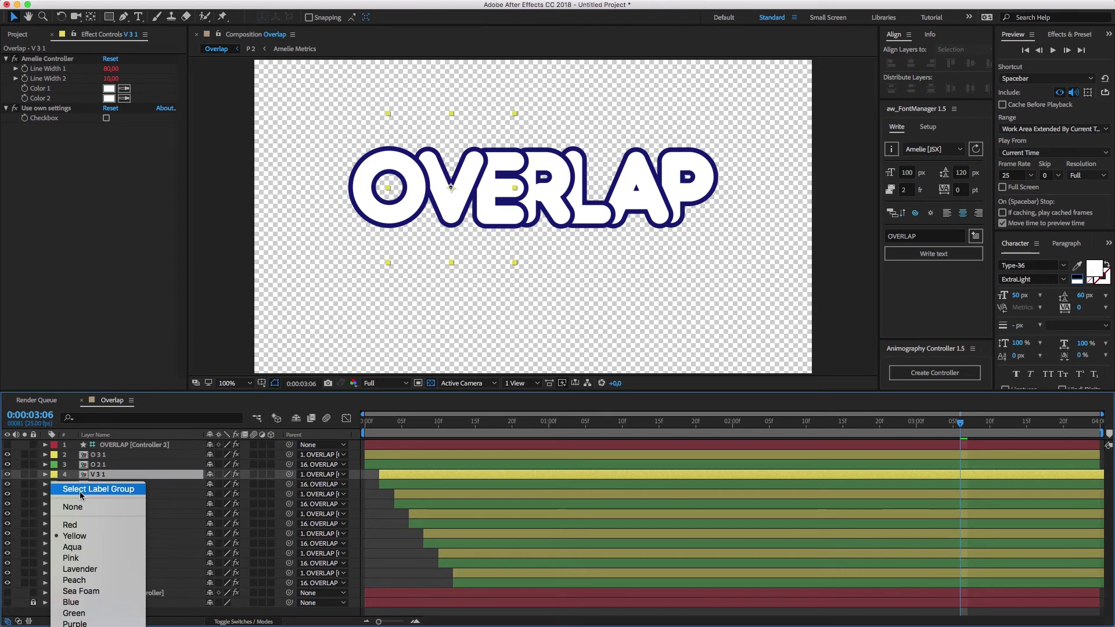
left_click(80, 492)
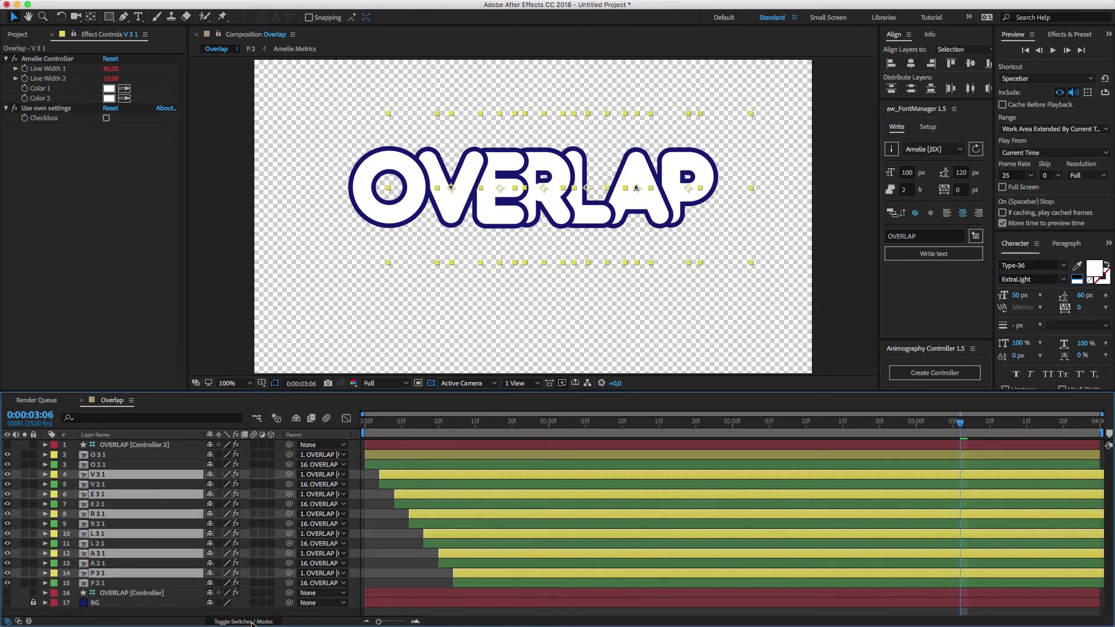
left_click(252, 621)
left_click(276, 475)
left_click(290, 518)
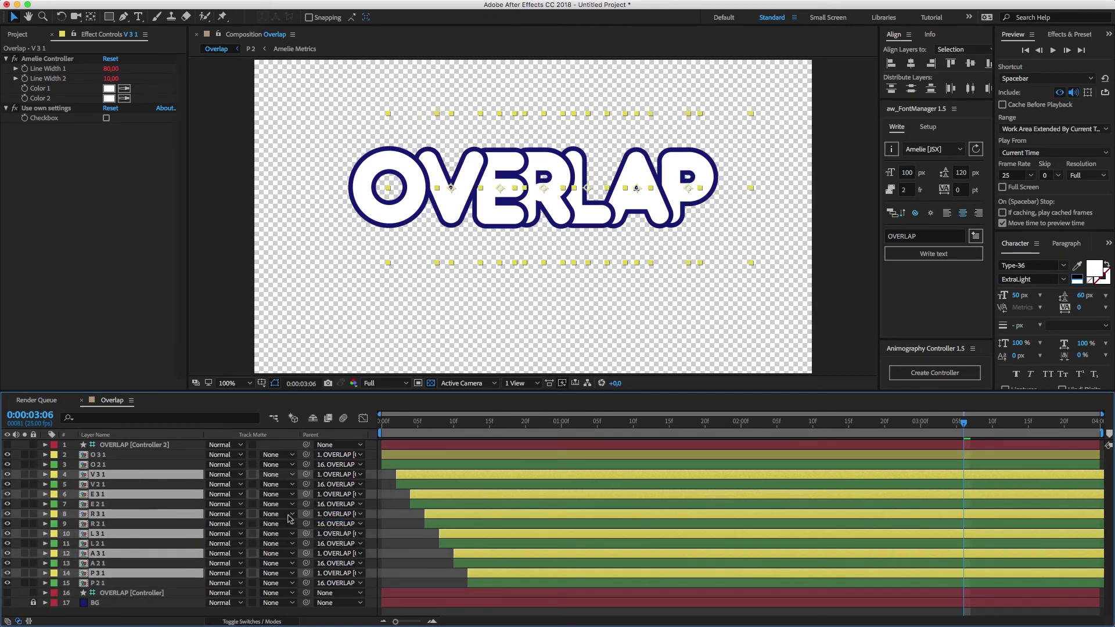
key("F2")
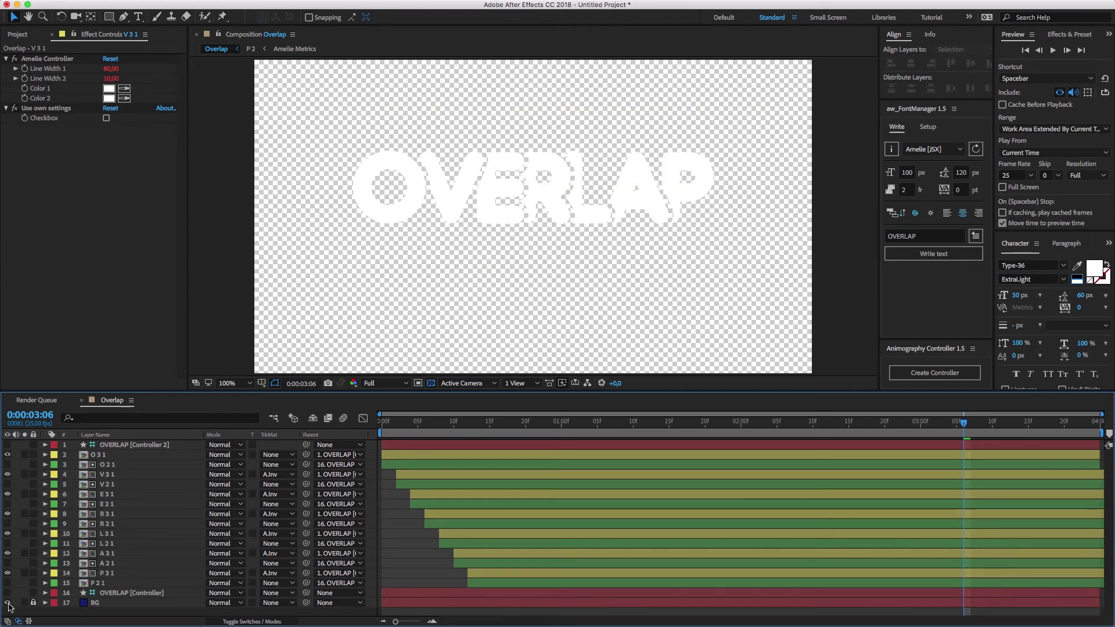
Step: Show BG, set OVERLAP [Controller] Line Width 1 to 100, and play from the first frame
left_click(8, 604)
left_click(119, 594)
left_click(112, 69)
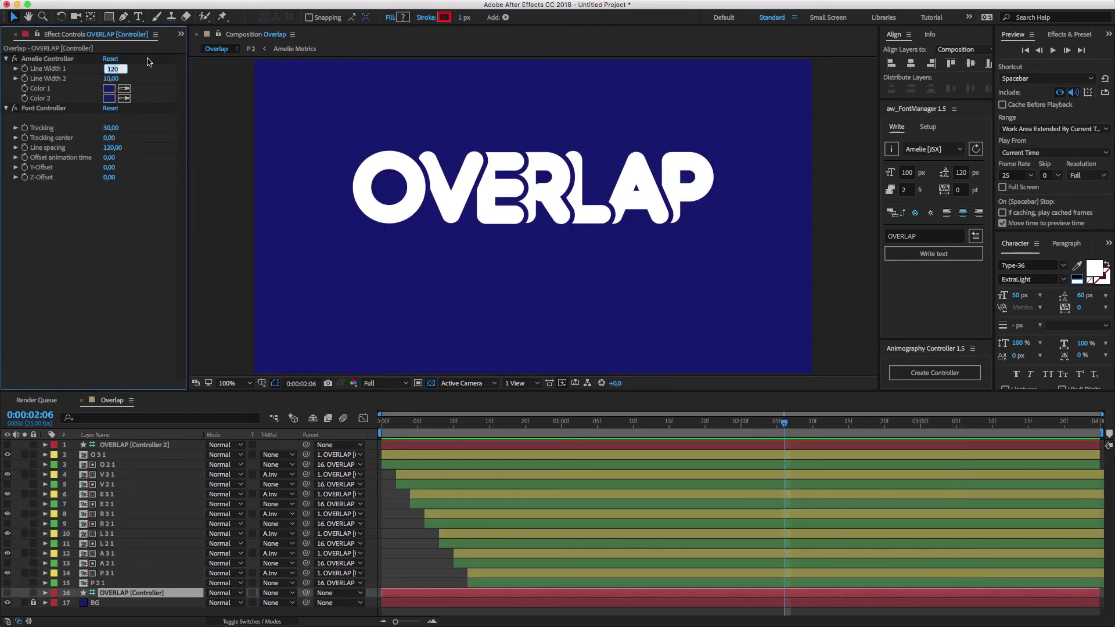
type("100")
key("Return")
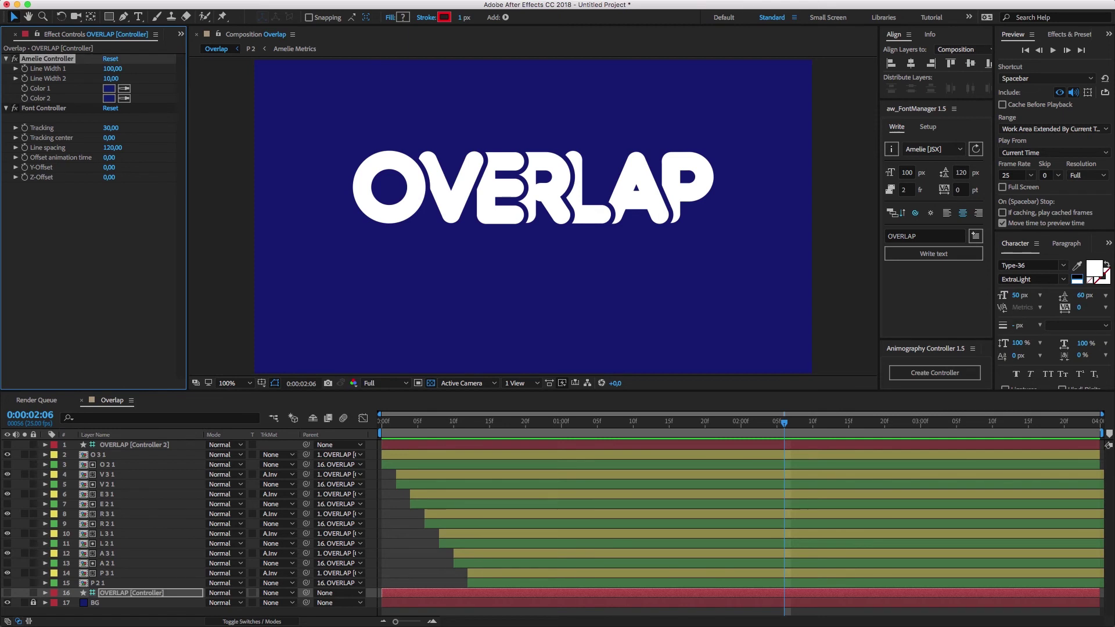
left_click(393, 535)
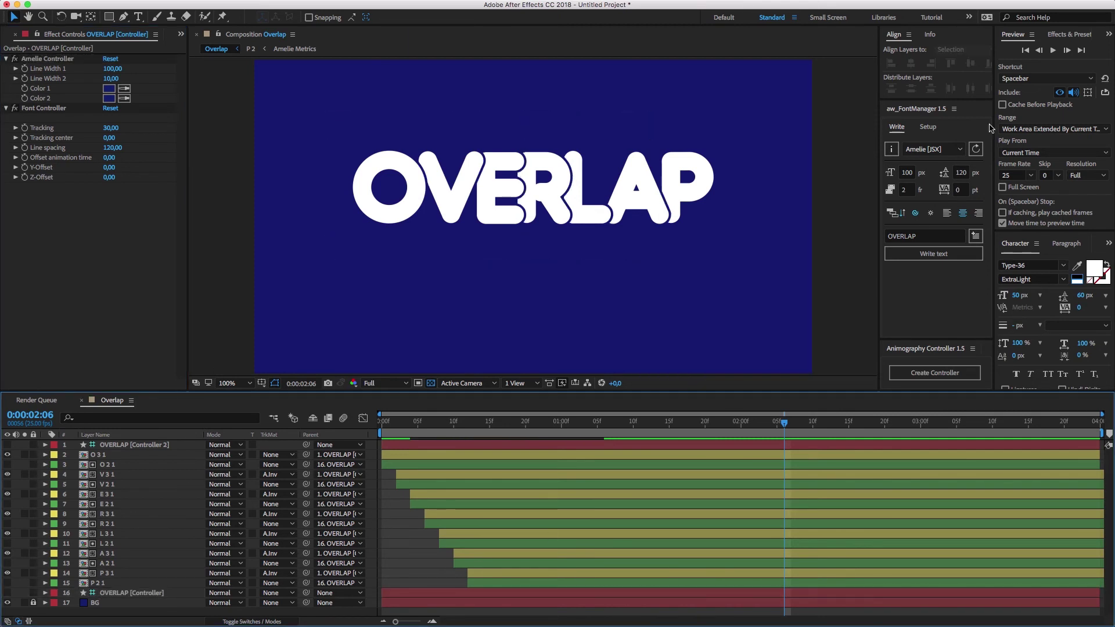
left_click(1026, 51)
left_click(1053, 50)
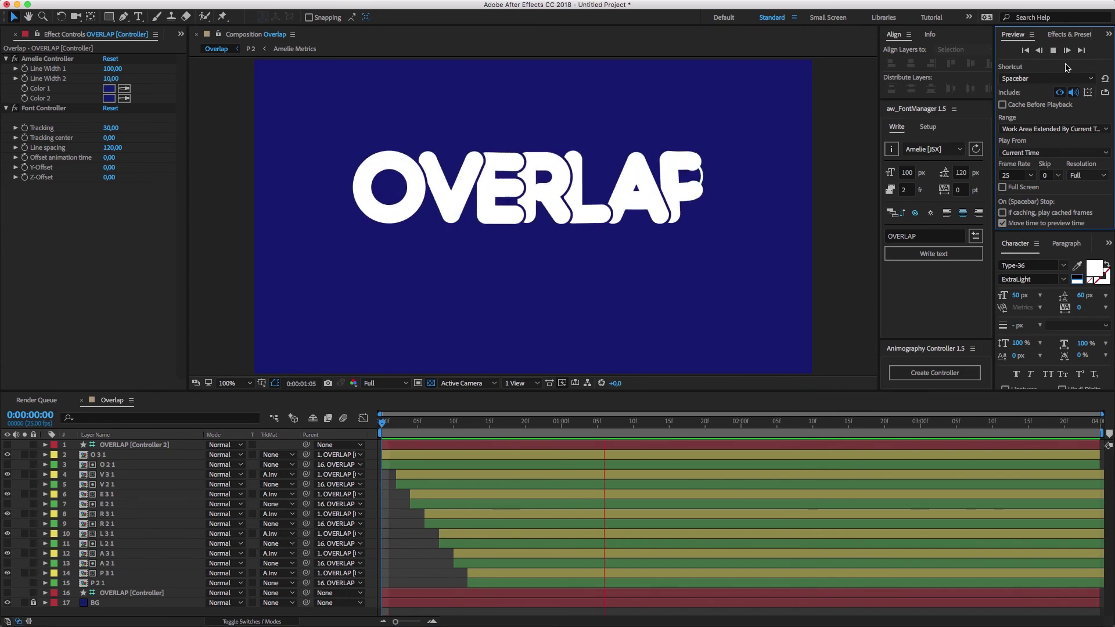